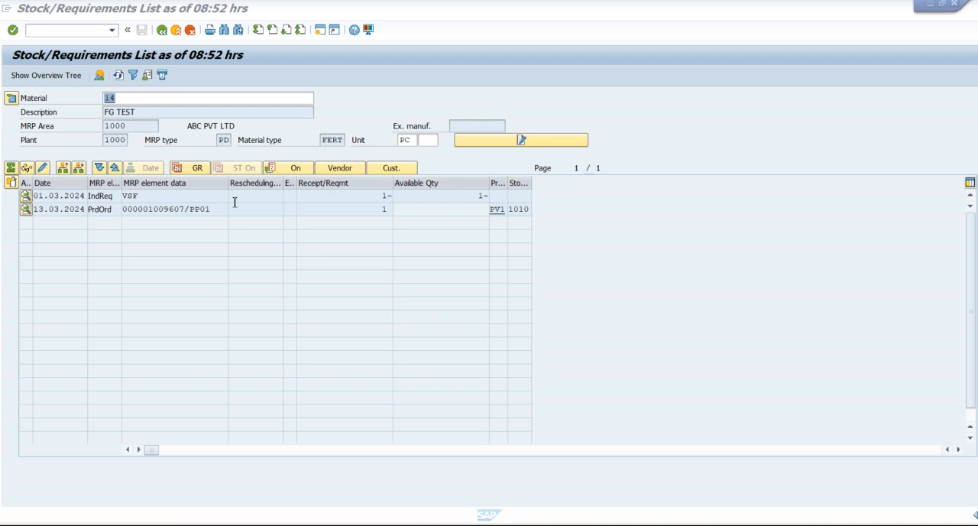
Step: Open the production order for material 14 in change mode from its stock/requirements list
click(166, 213)
double_click(166, 210)
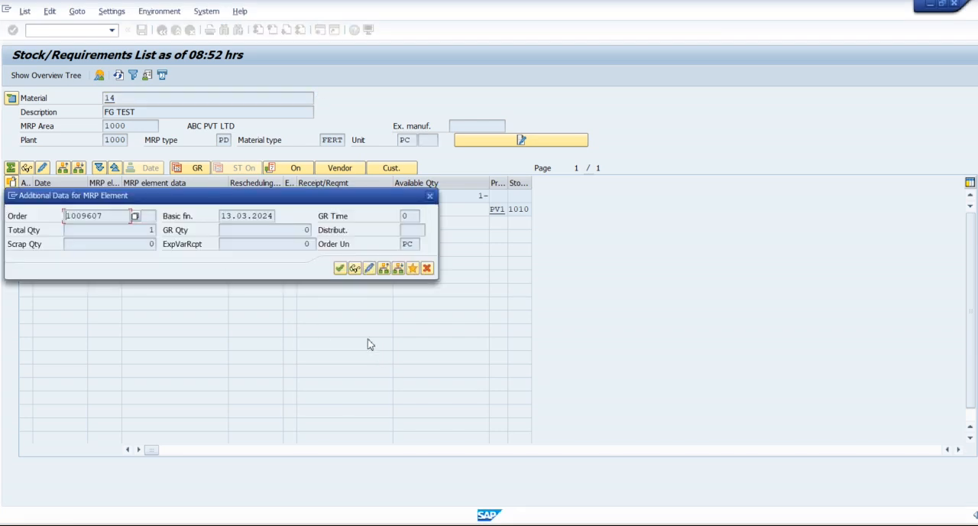
click(369, 270)
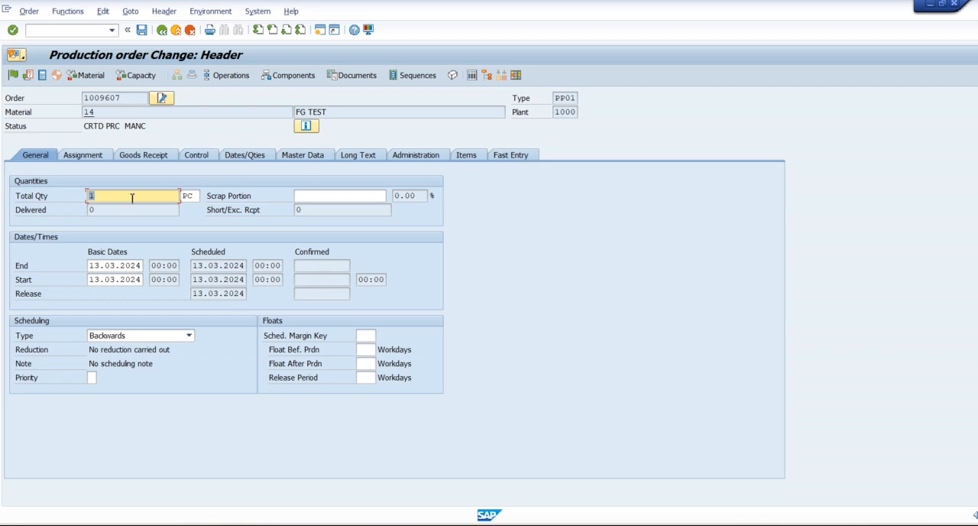
Step: Examine the production order's header and detailed system statuses, and return to the order header
click(104, 114)
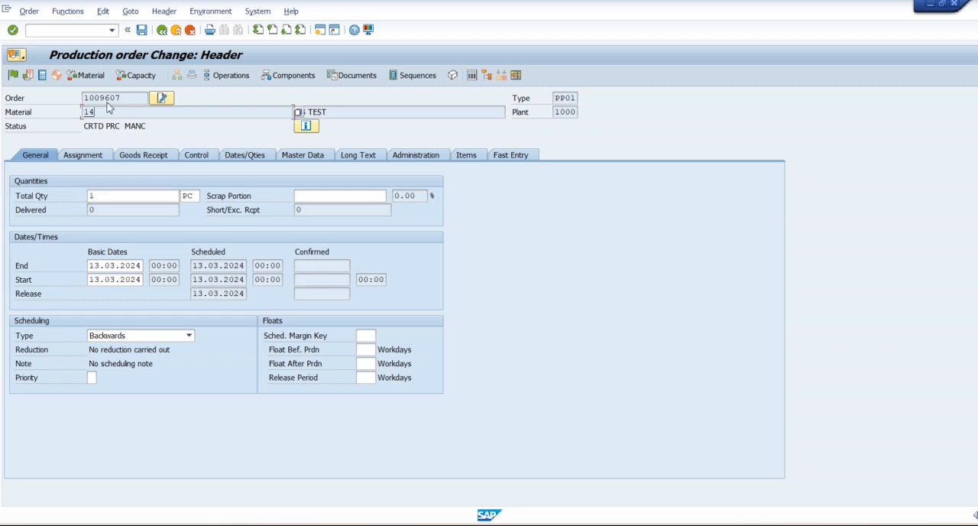
drag(85, 129, 107, 129)
click(107, 128)
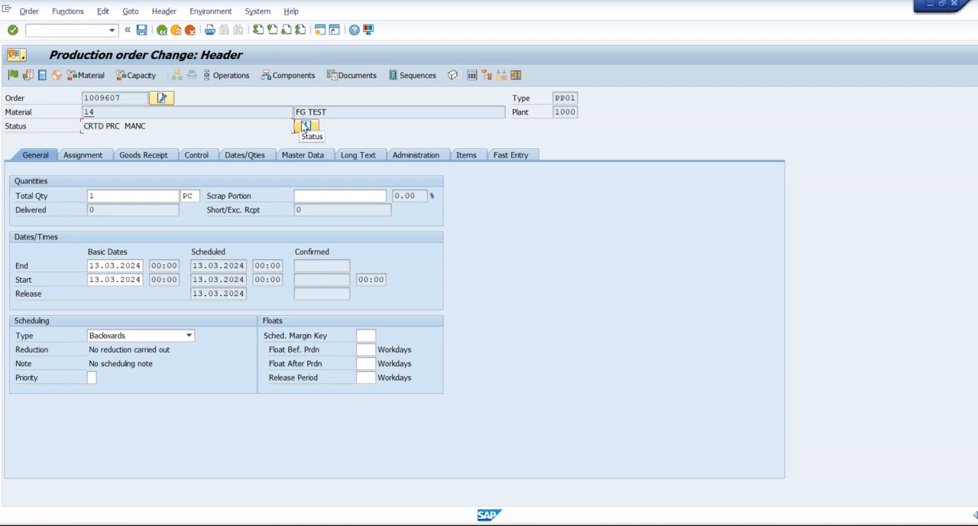
click(306, 128)
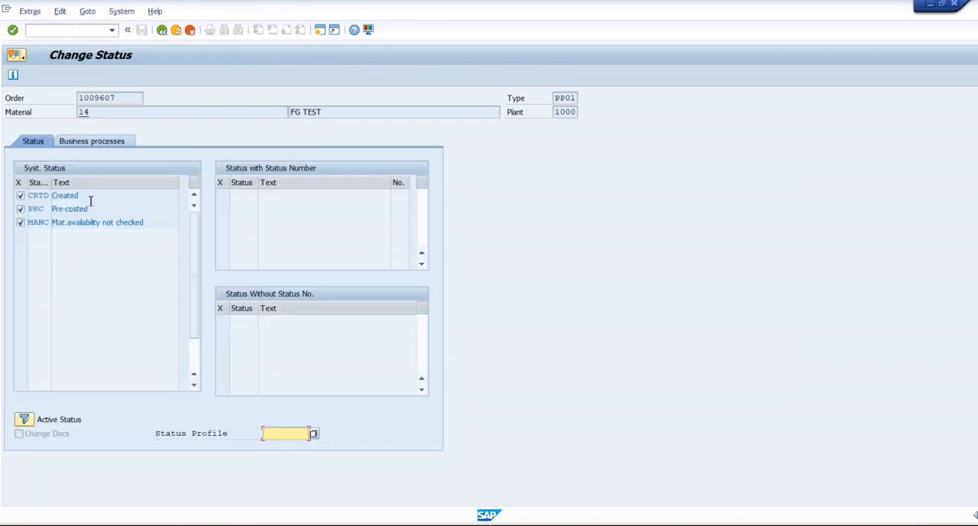
drag(88, 200, 51, 203)
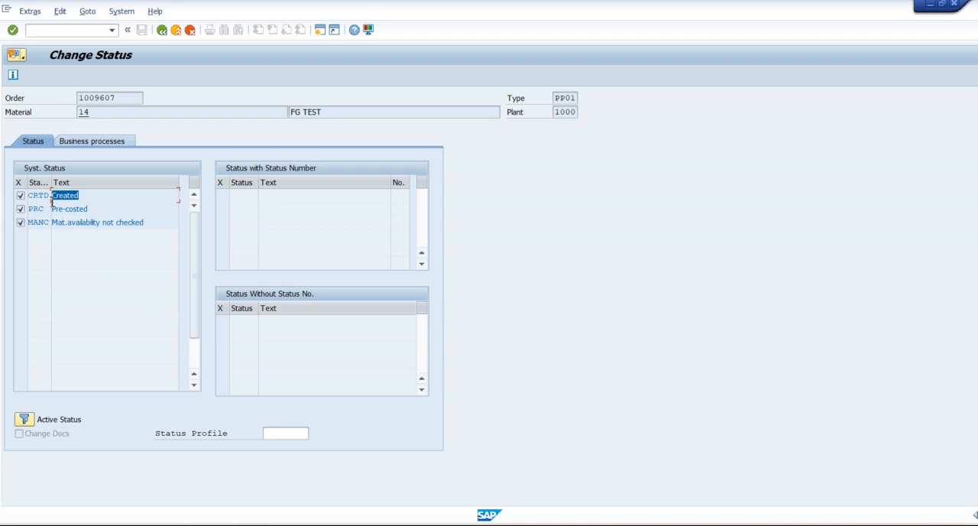
click(161, 30)
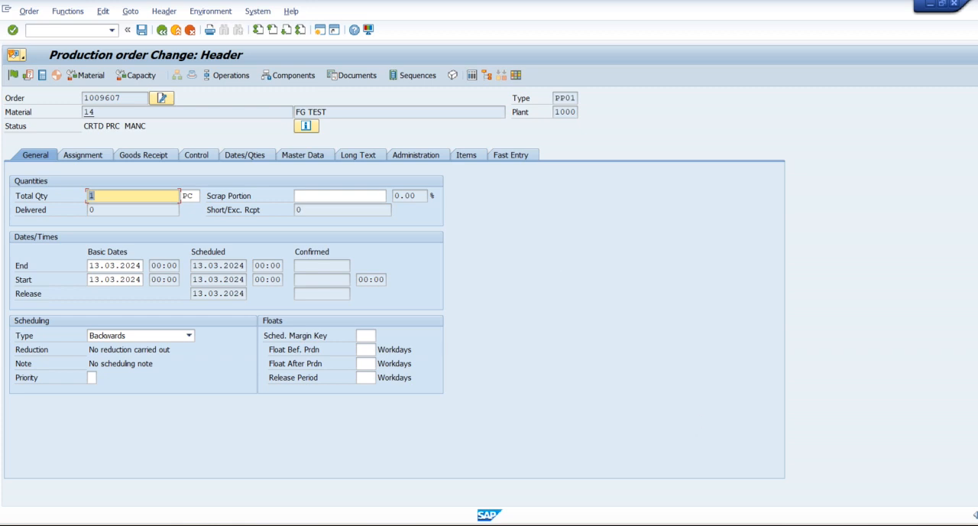
Step: Switch to the Word document and review the process steps for releasing the order and getting the materials from store
key(alt+Tab)
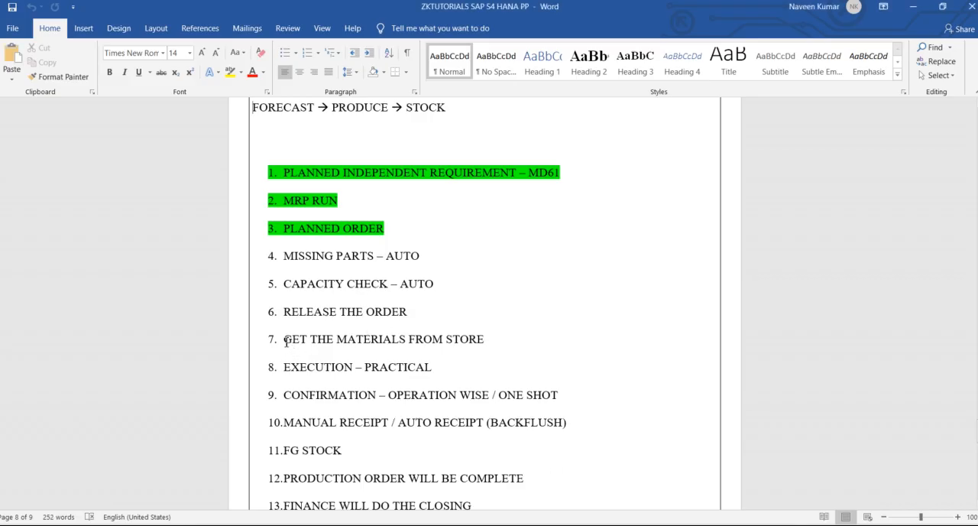
drag(285, 339, 517, 339)
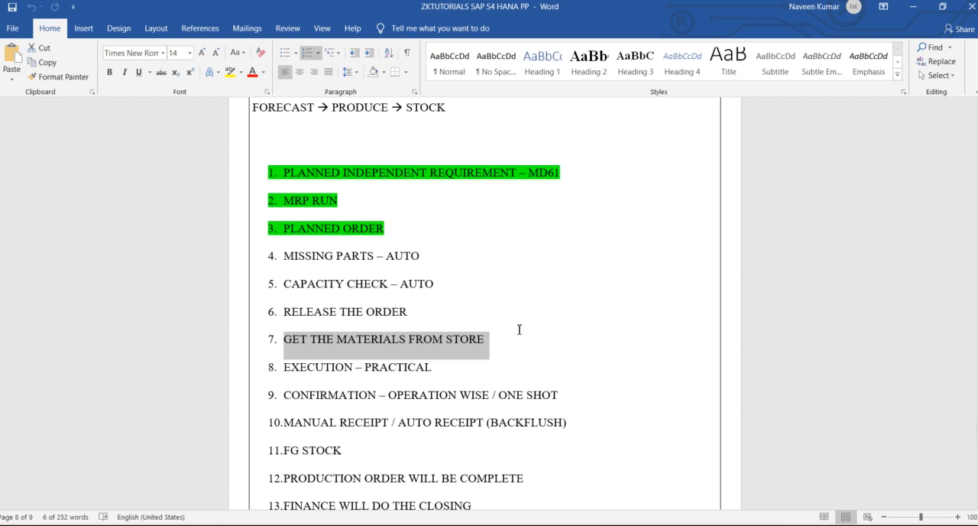
drag(418, 315, 321, 329)
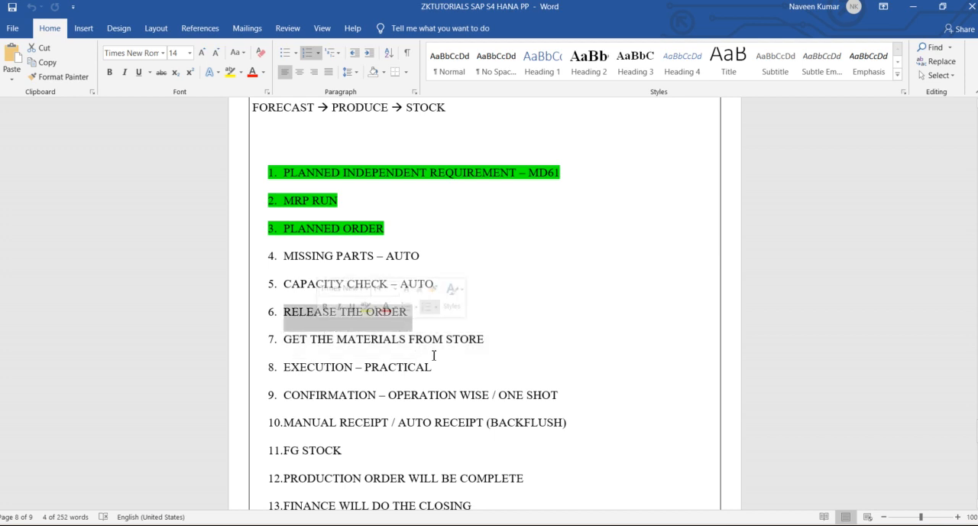
click(501, 339)
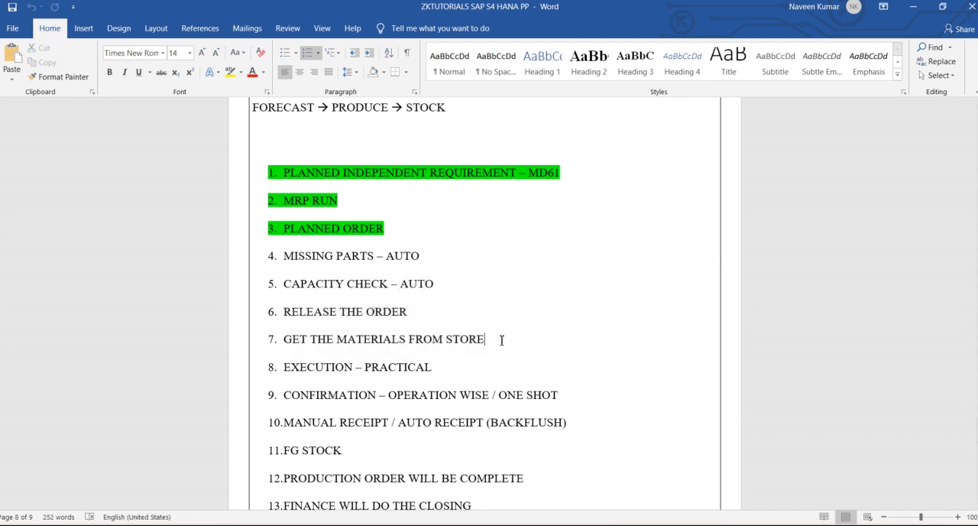
Step: Switch back to SAP, copy the production order number, and return to the stock/requirements list
key(alt+Tab)
drag(121, 100, 85, 104)
key(ctrl+c)
click(168, 32)
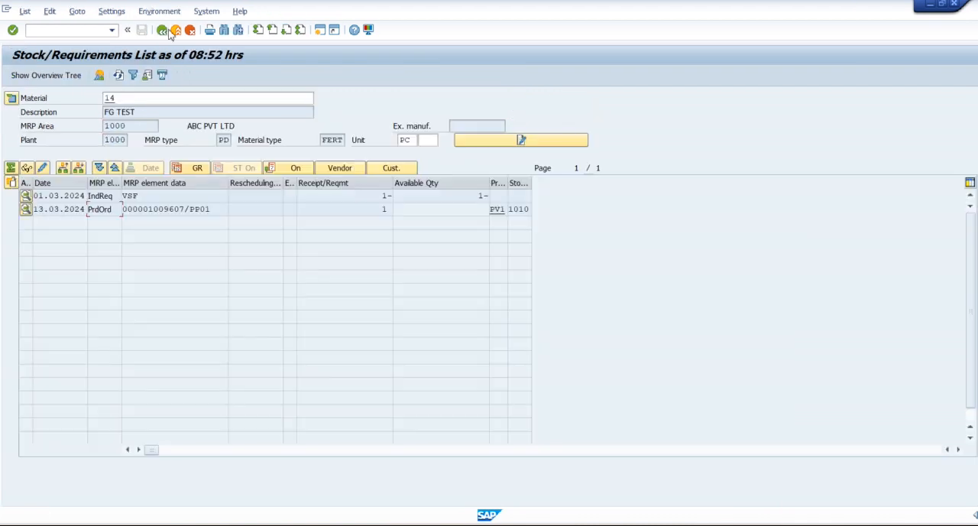
Step: Open a new SAP session and start transaction MIGO
click(321, 33)
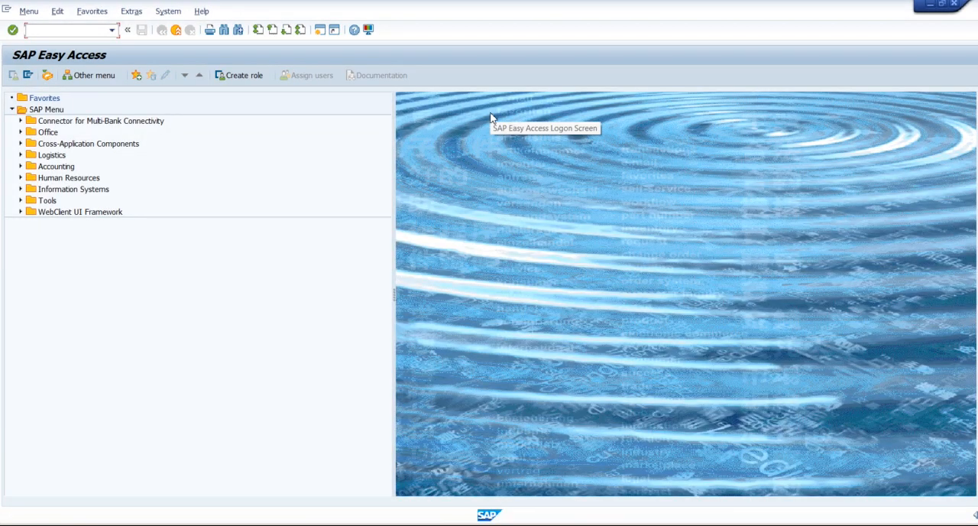
text(MIGO)
key(Return)
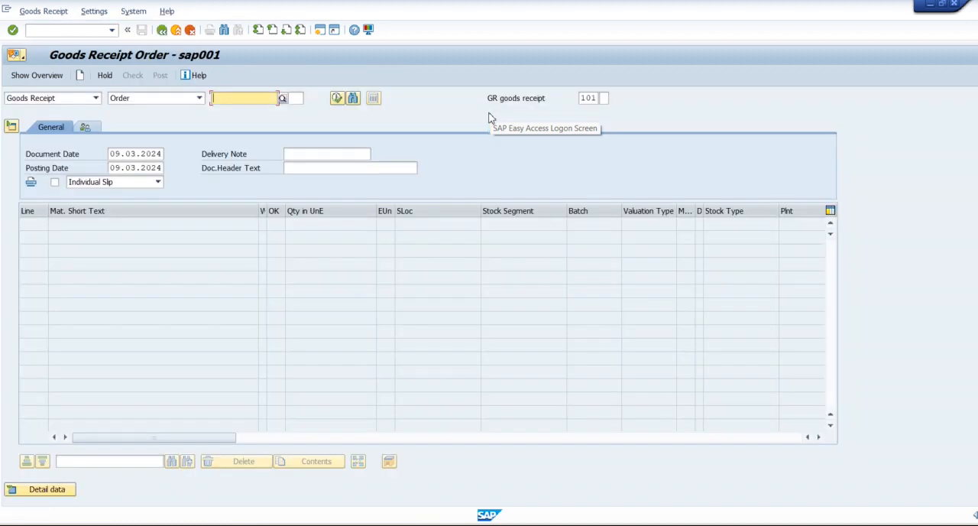
Step: Review the available goods movement actions and set the transaction to Goods Issue against an order
click(77, 98)
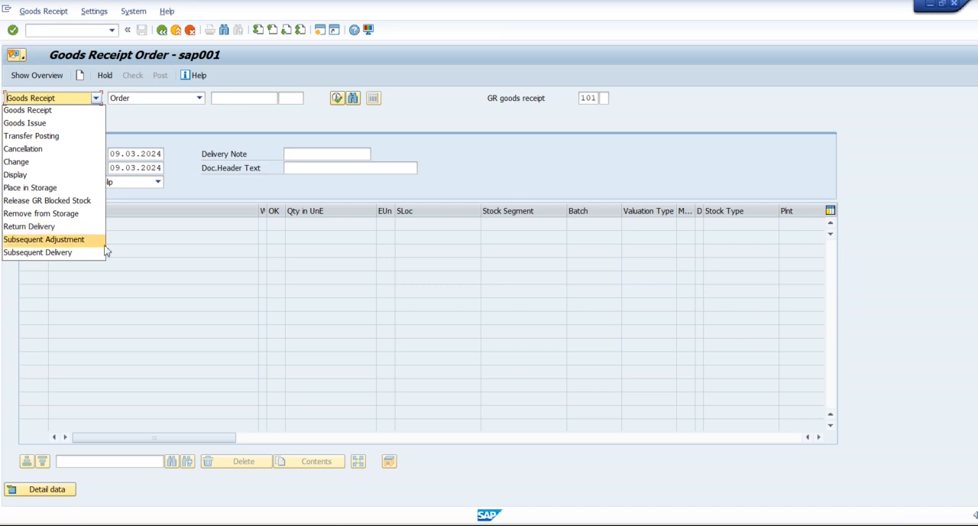
click(198, 194)
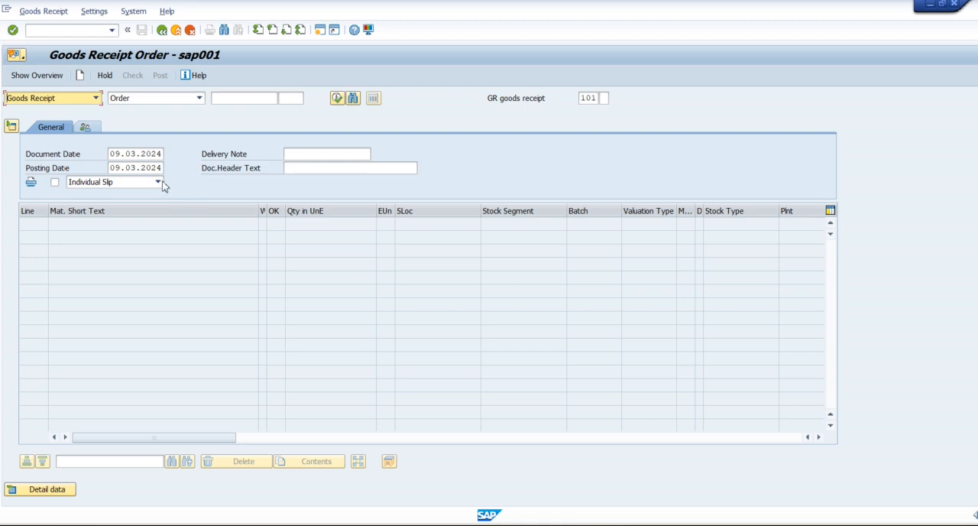
click(96, 97)
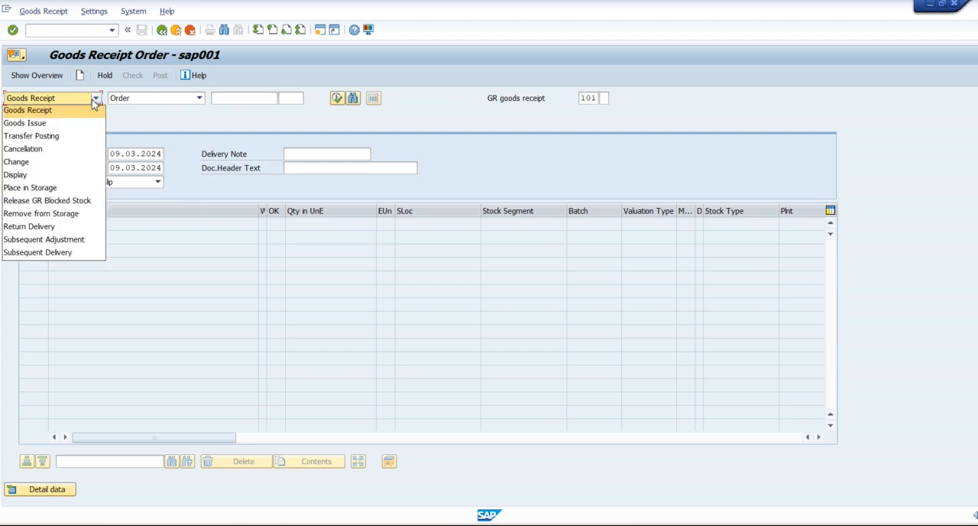
click(77, 123)
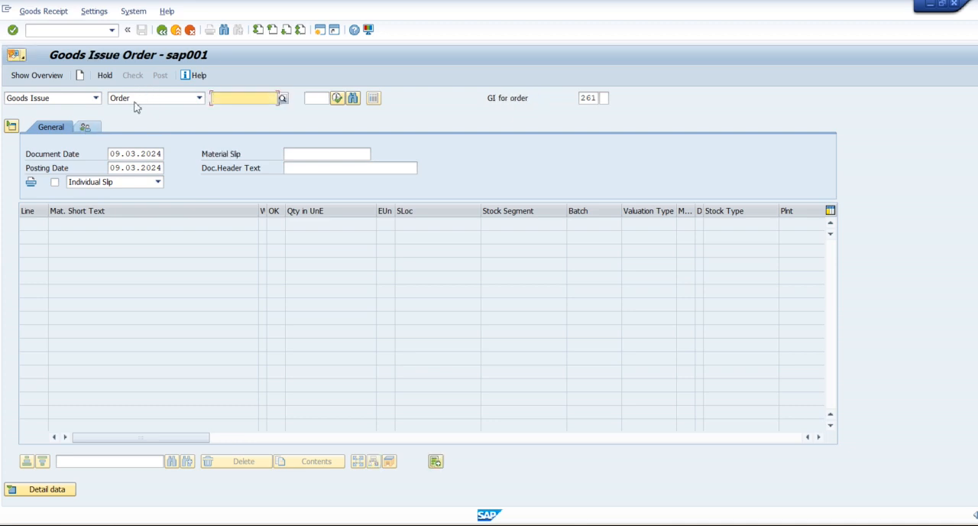
Step: Copy the production order number from the stock/requirements list and try to load that order for goods issue
key(ctrl+v)
key(ctrl+a)
key(Delete)
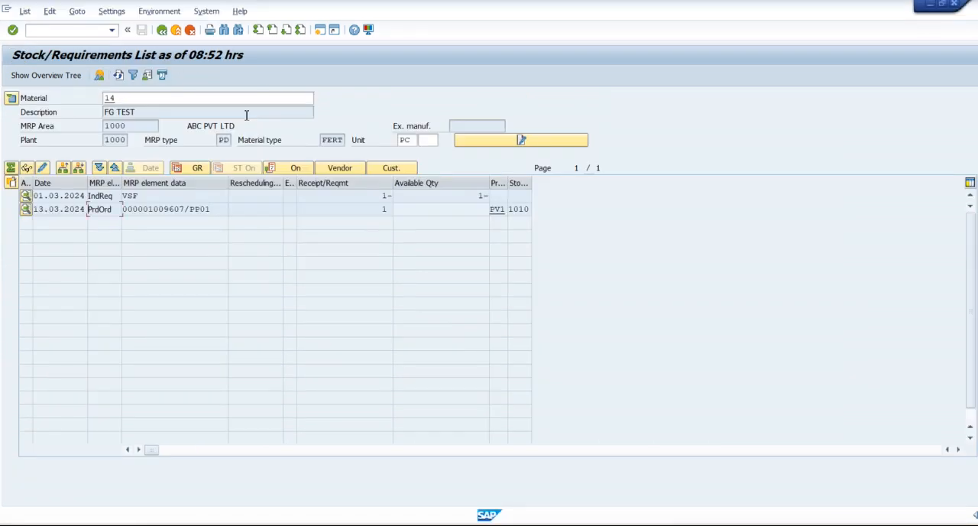
click(185, 209)
drag(185, 209, 146, 209)
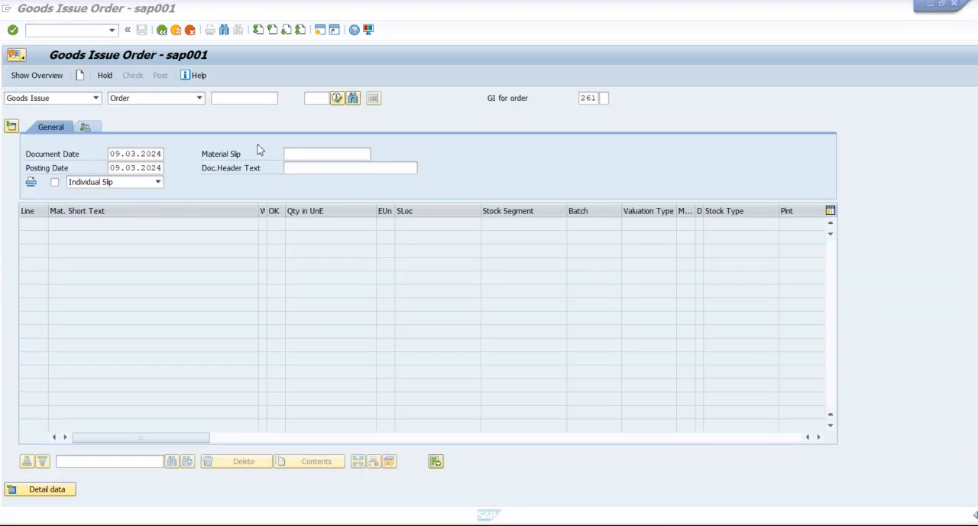
key(ctrl+v)
click(337, 99)
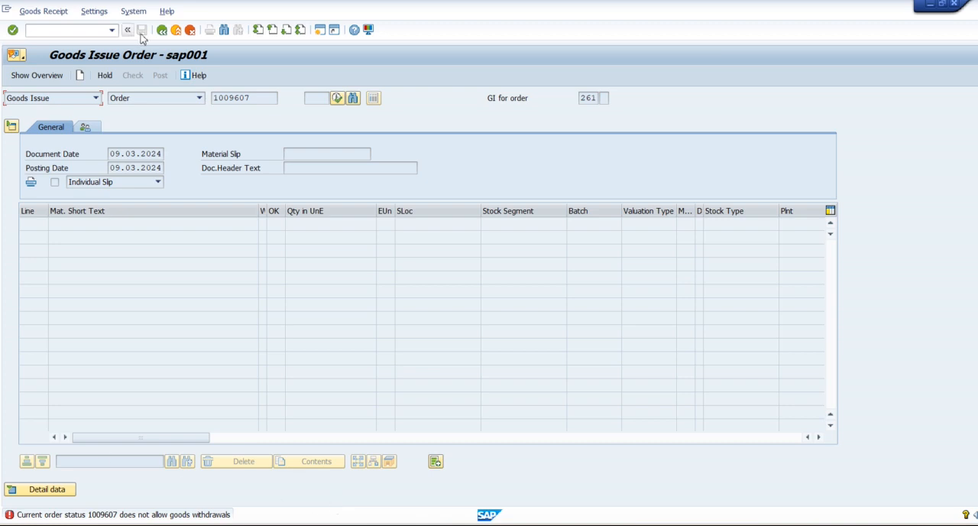
Step: Leave the goods issue and open the same production order for changing with transaction CO02
click(177, 31)
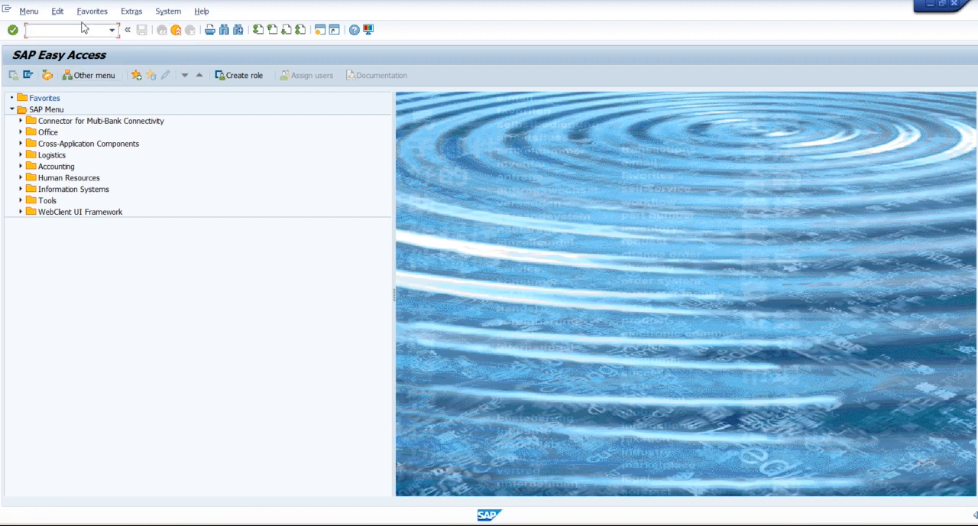
text(CO02)
key(Return)
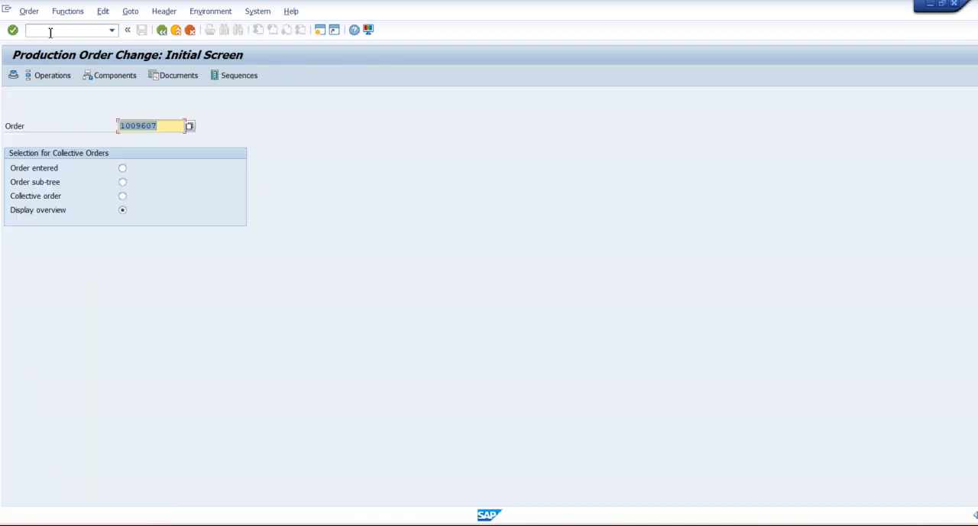
key(Return)
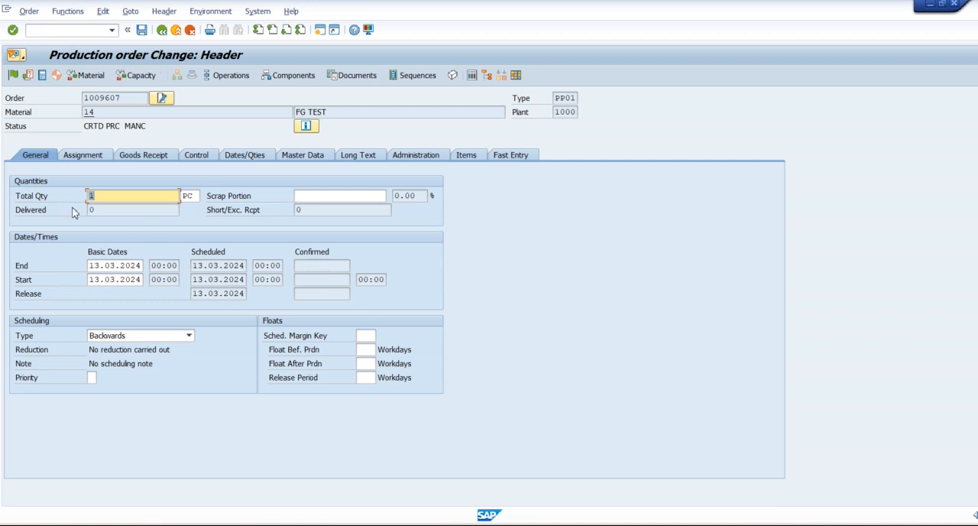
Step: Examine the order's total and delivered quantities and its basic start and end dates
click(21, 198)
click(98, 198)
click(111, 210)
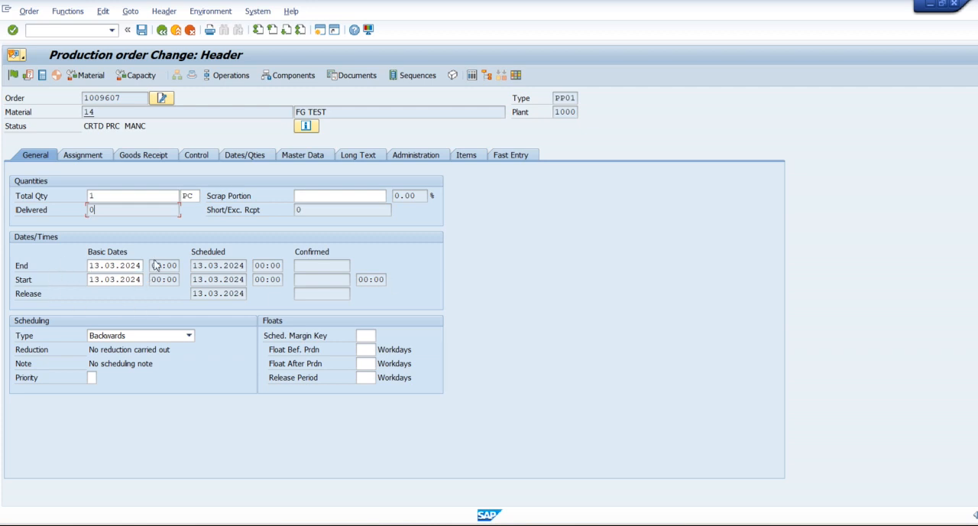
click(109, 281)
click(127, 266)
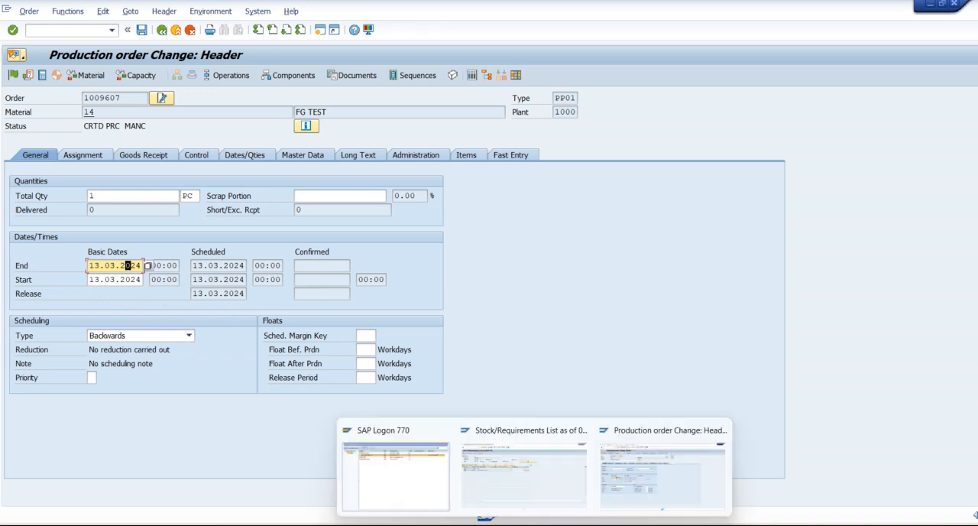
Step: Open another SAP session from the production order and start transaction SPRO
click(638, 469)
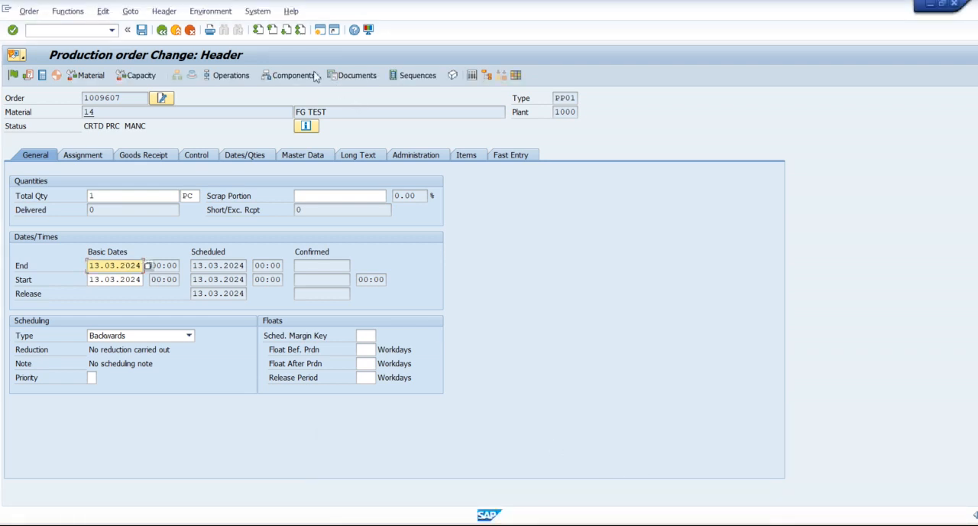
click(320, 29)
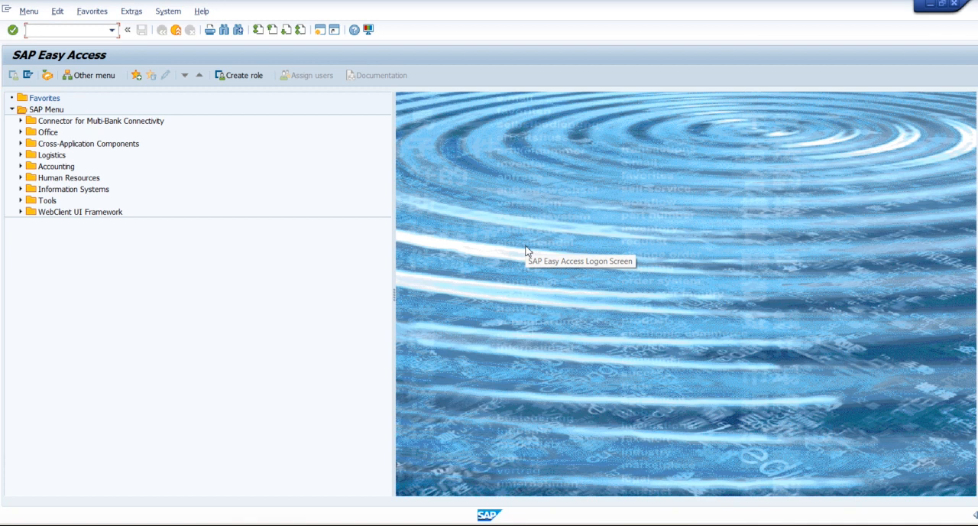
text(SPRO)
key(Return)
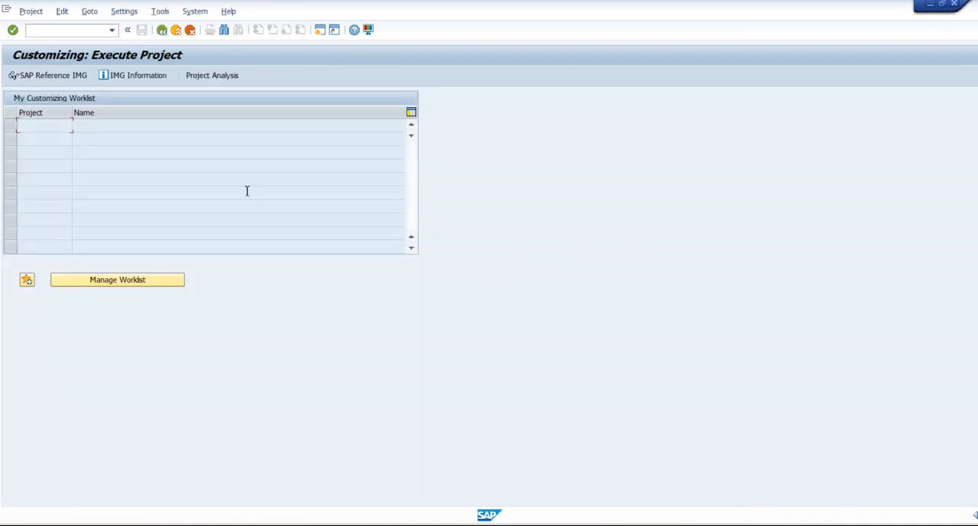
Step: Display the SAP Reference IMG and expand its Production node
click(53, 75)
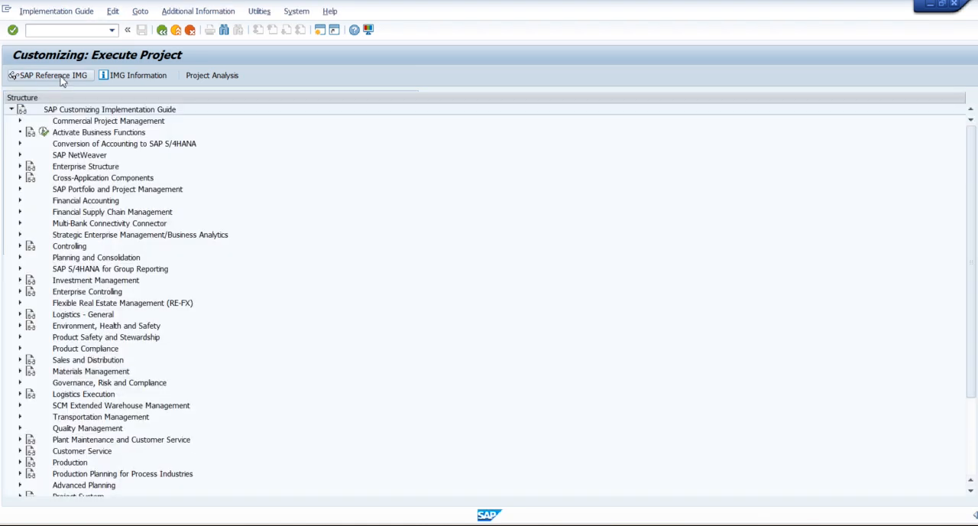
scroll(98, 177, down, 2)
scroll(98, 177, down, 2)
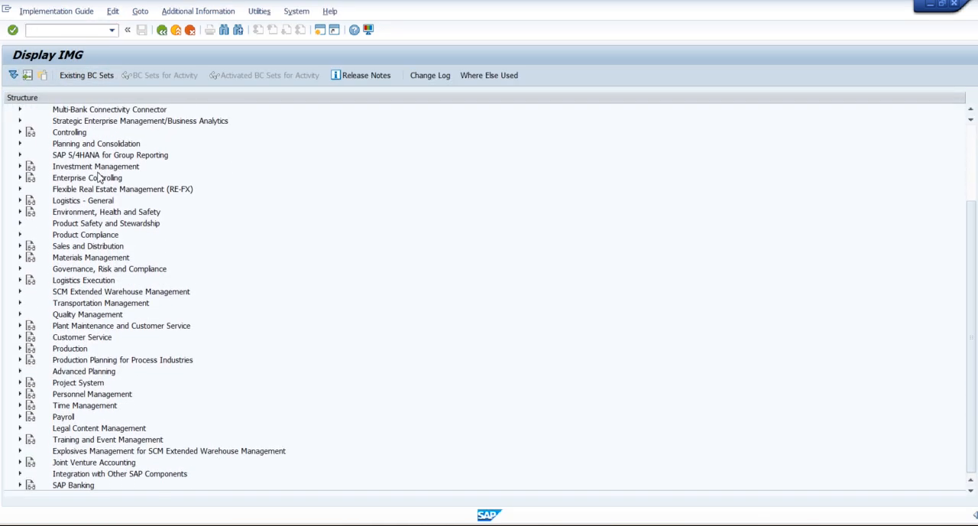
click(19, 348)
scroll(71, 320, down, 2)
scroll(71, 319, down, 3)
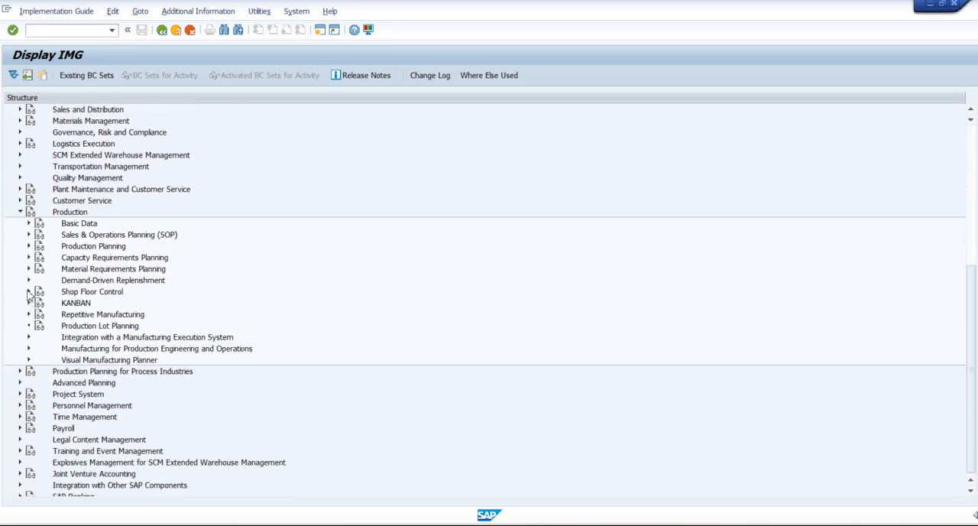
Step: Under Shop Floor Control > Operations > Scheduling, open the activity Define Scheduling Parameters for Production Orders
click(28, 292)
scroll(184, 281, down, 2)
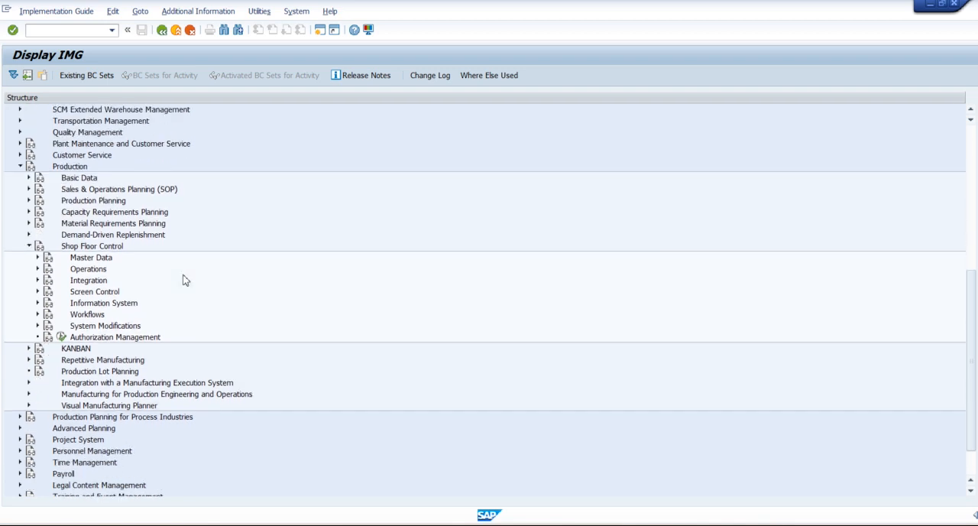
click(38, 246)
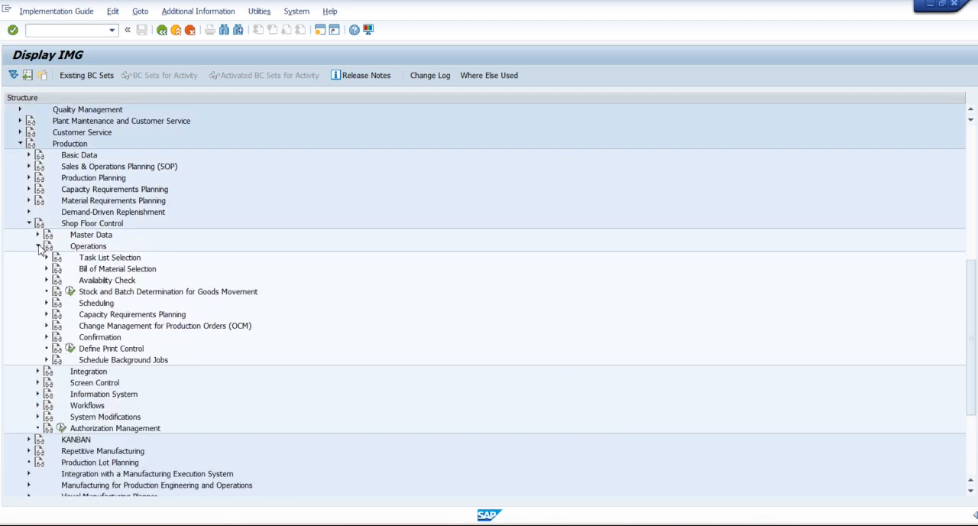
click(97, 306)
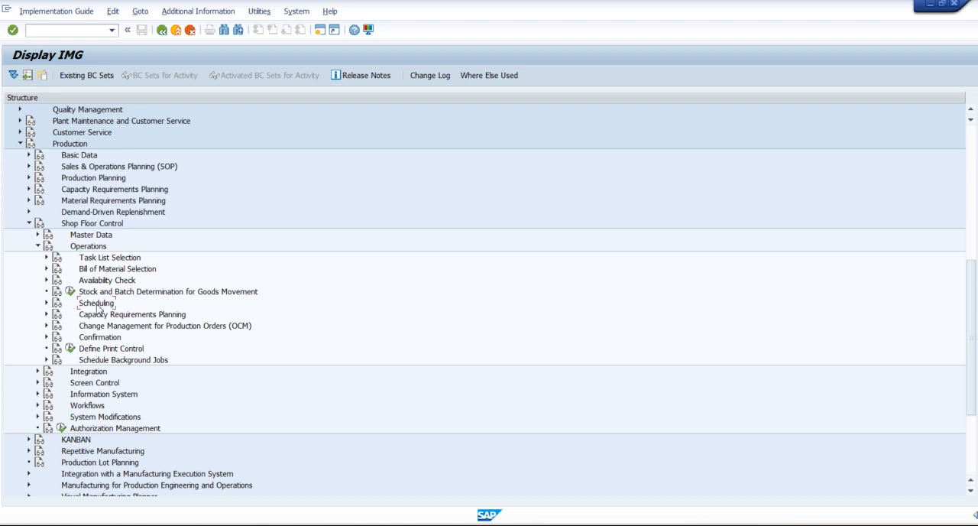
click(46, 304)
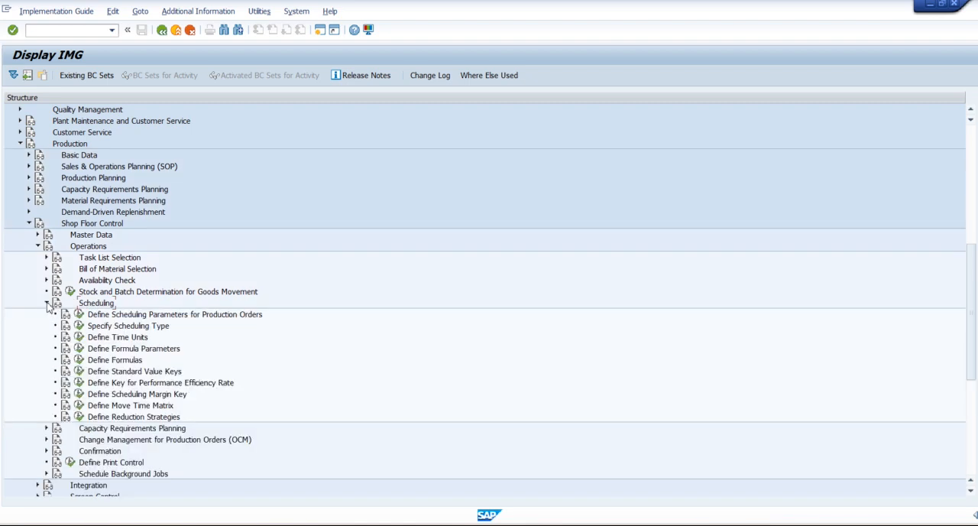
click(116, 317)
click(80, 315)
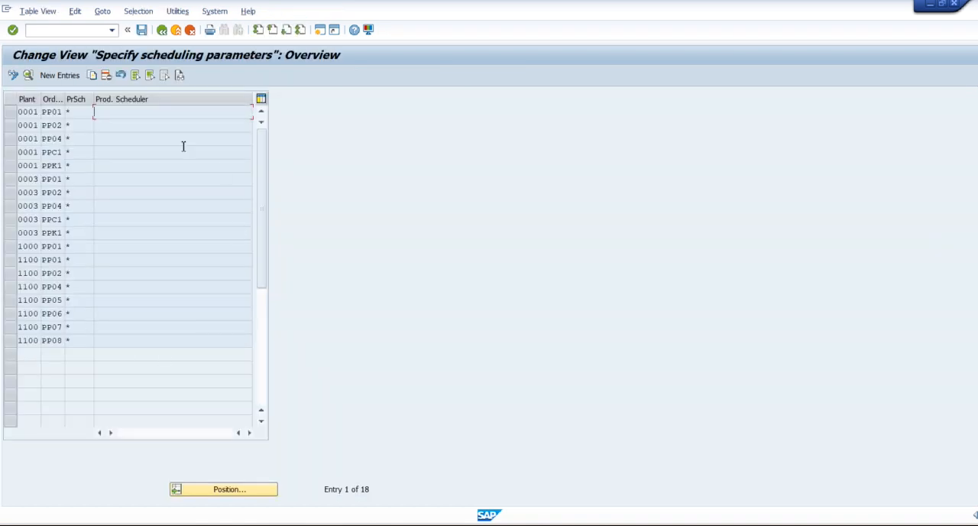
Step: Open the scheduling parameter details for plant 1000 and order type PP01
click(11, 247)
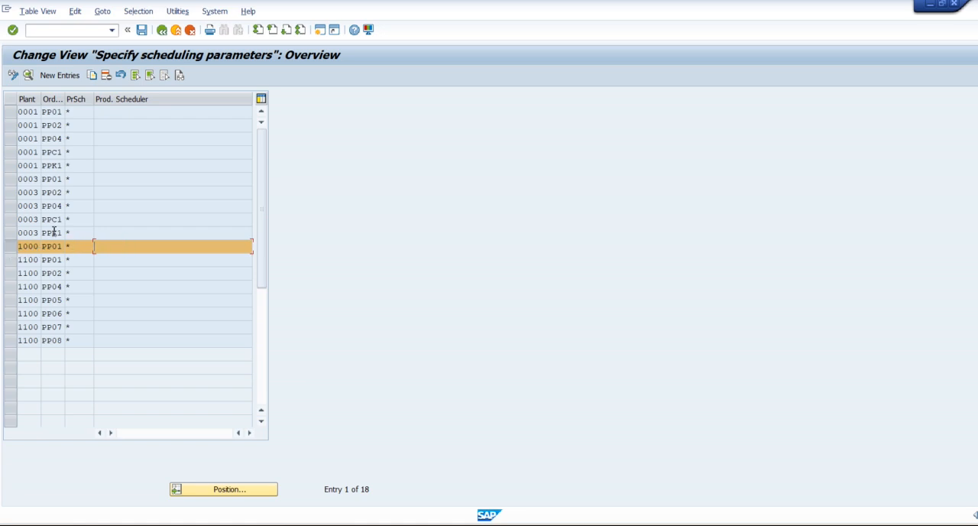
click(12, 112)
click(107, 111)
click(11, 113)
double_click(27, 246)
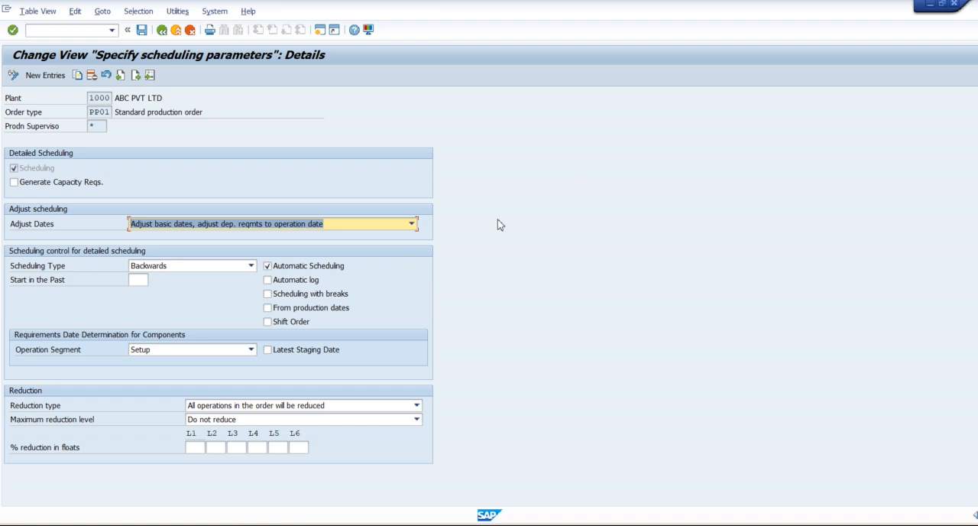
click(99, 127)
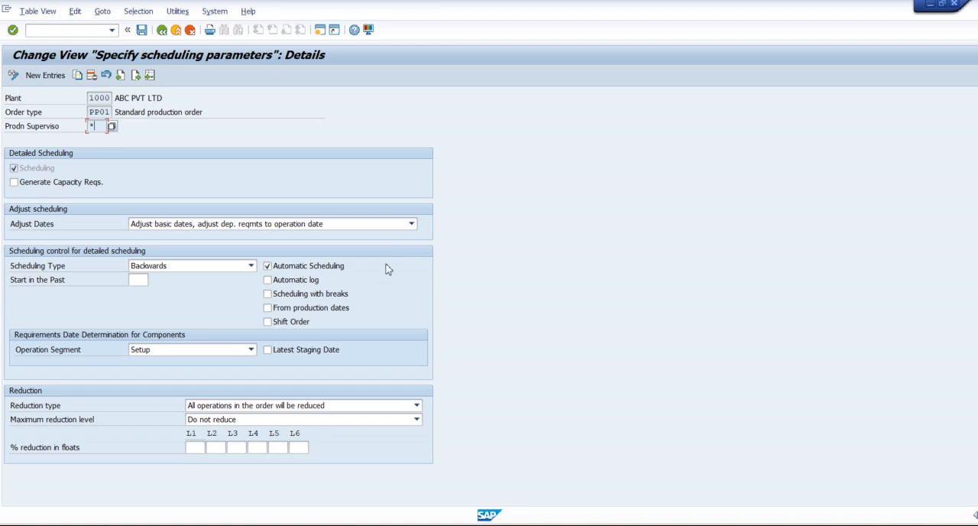
Step: Review the scheduling types available for detailed scheduling without changing the selection
drag(11, 266, 71, 272)
click(70, 268)
click(186, 266)
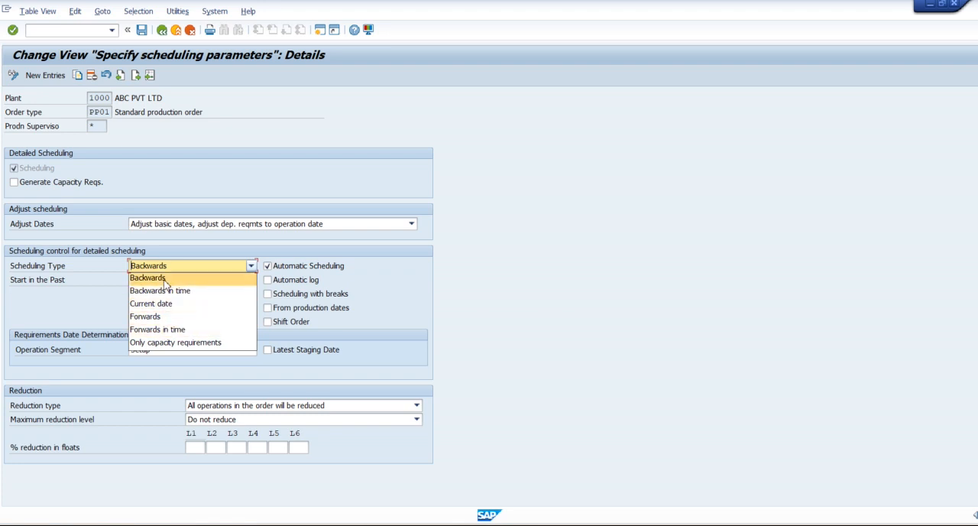
click(90, 297)
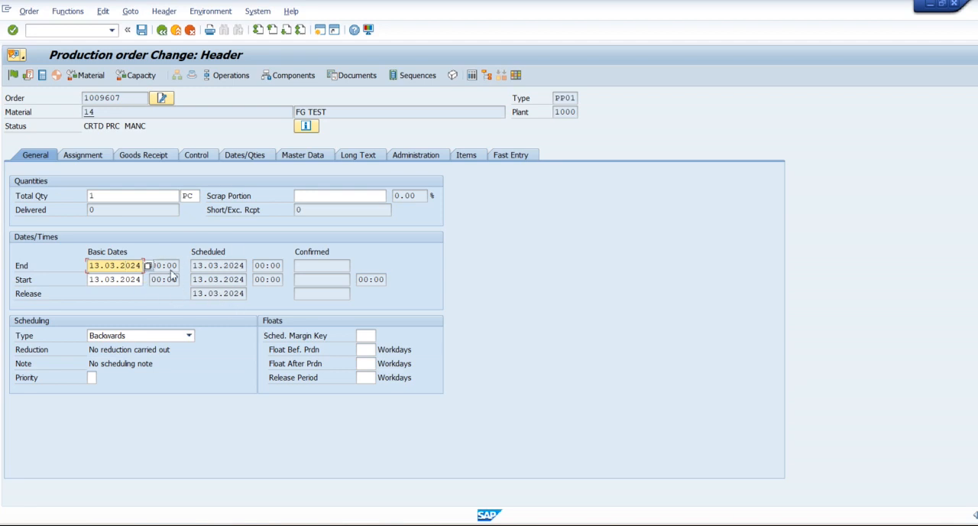
Step: Examine the scheduled release, start and end dates in the production order header
click(214, 295)
click(215, 279)
click(215, 266)
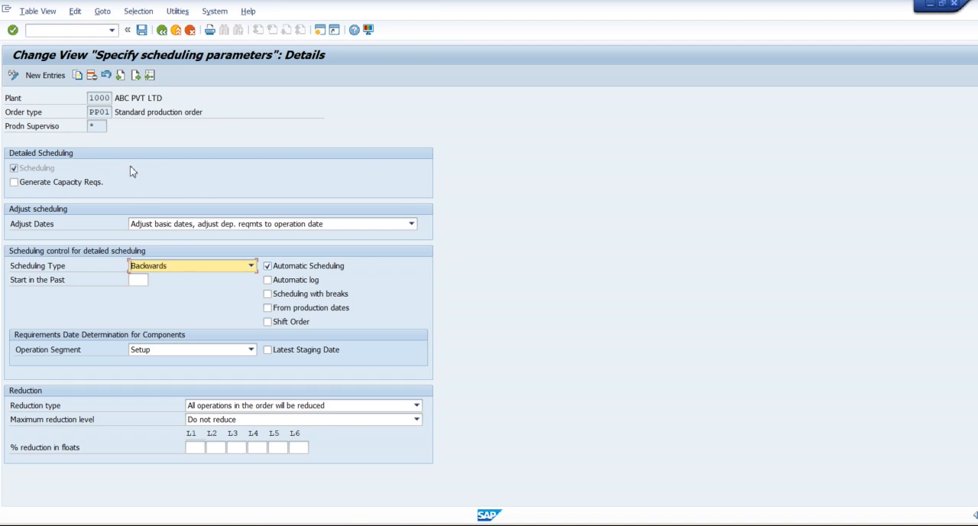
Step: Back in the scheduling parameters, check the plant, order type and scheduling type options again
click(105, 100)
click(100, 112)
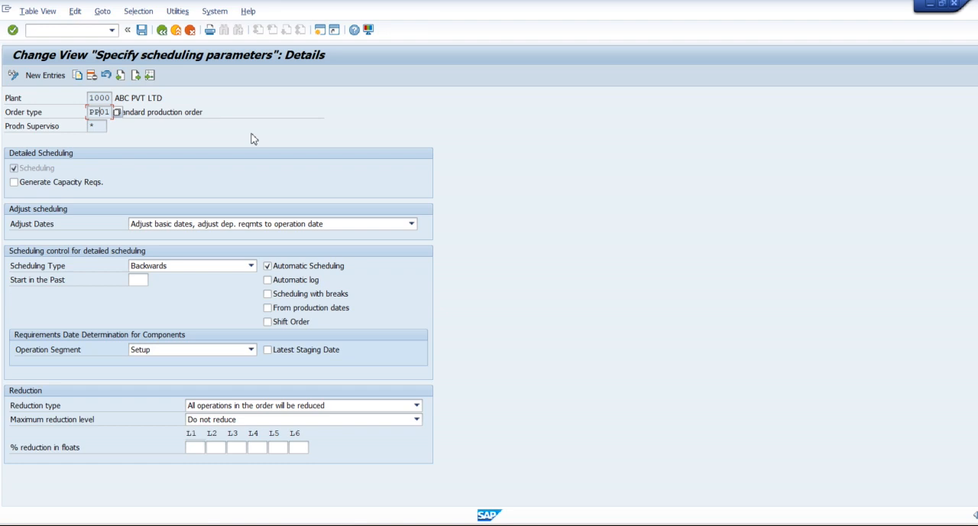
click(174, 269)
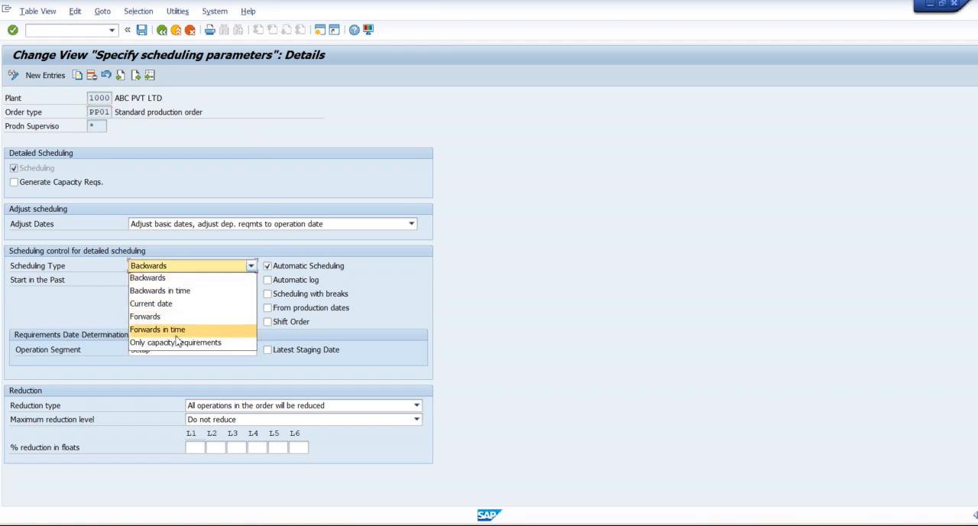
click(518, 266)
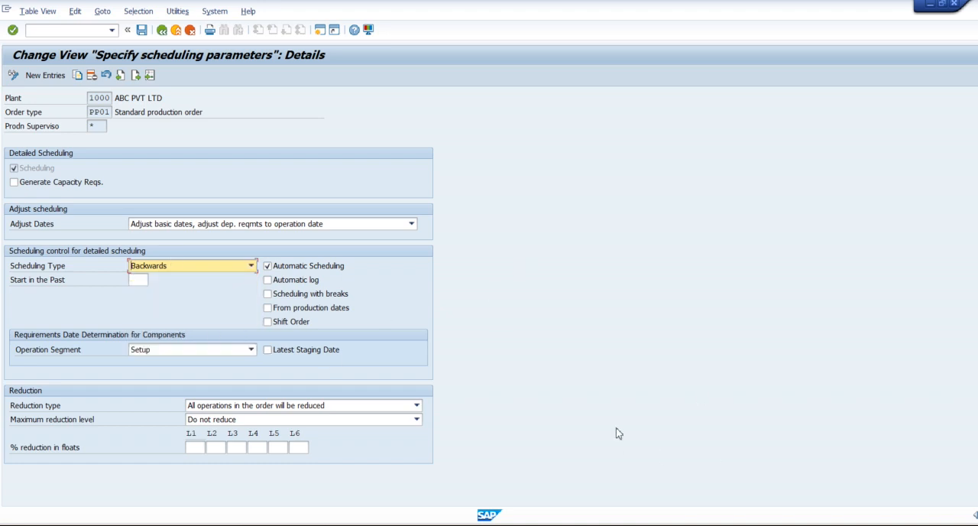
Step: Switch to the Word document ZKTUTORIALS SAP S4 HANA PP and write FORWARD SCHEDULING on the blank page 9
mouse_move(734, 525)
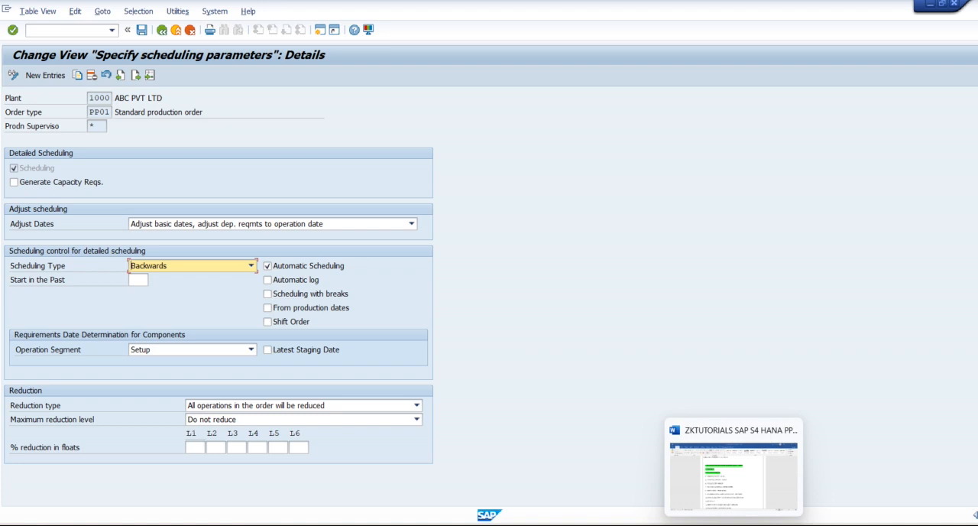
click(733, 525)
scroll(470, 385, down, 10)
scroll(471, 385, down, 3)
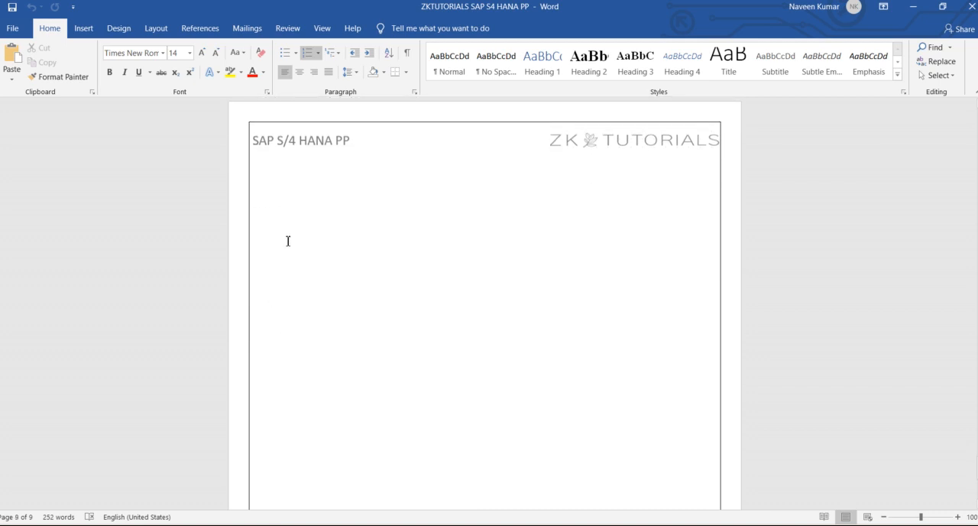
click(268, 214)
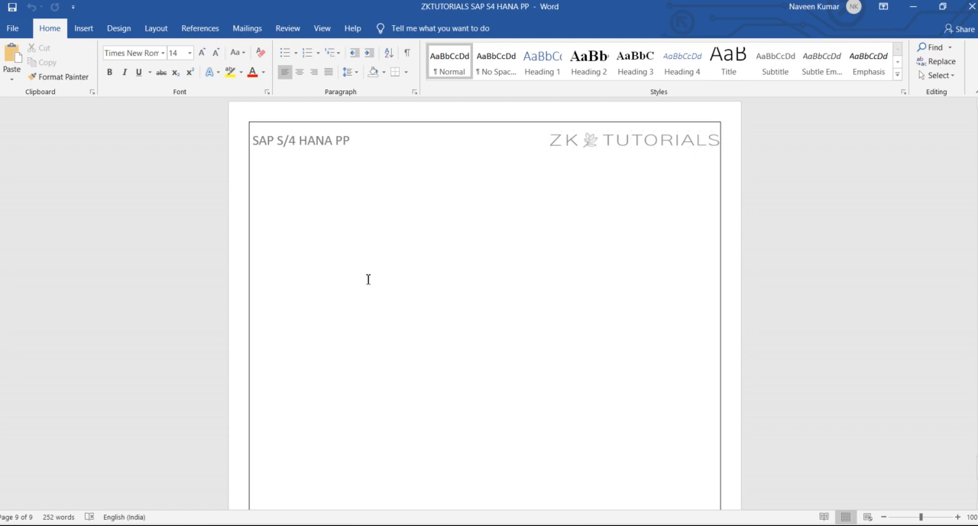
text(FORWARD SCHEDULING)
key(Return)
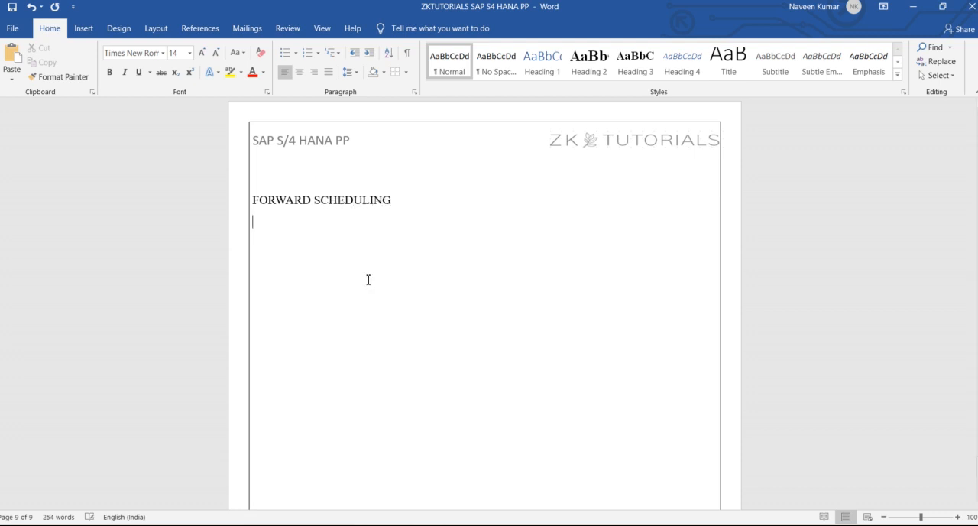
Step: Make the FORWARD SCHEDULING heading bold and place the cursor below it
drag(395, 204, 262, 207)
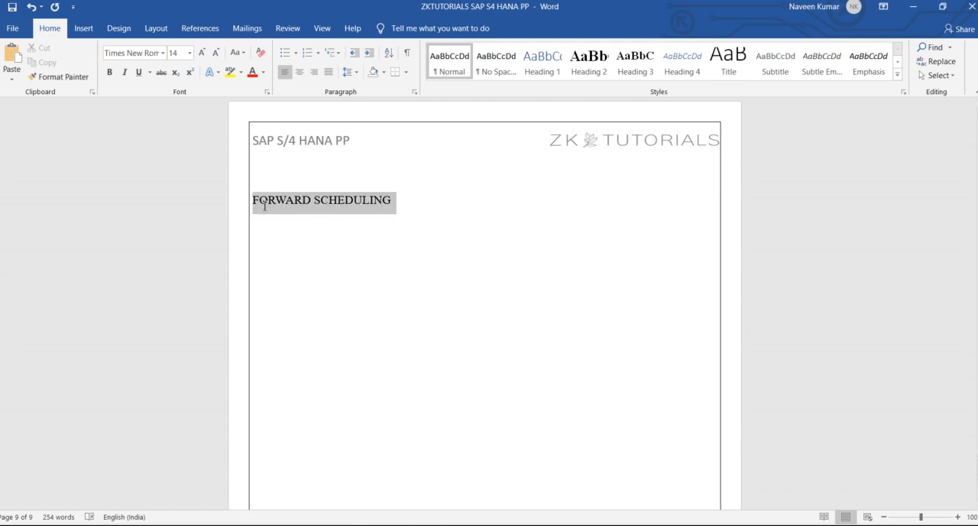
key(ctrl+b)
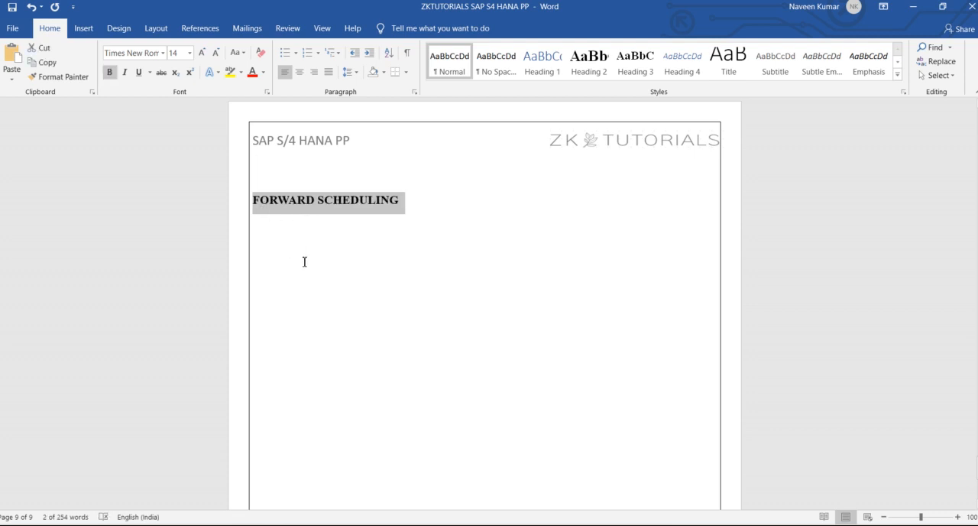
click(311, 269)
click(311, 269)
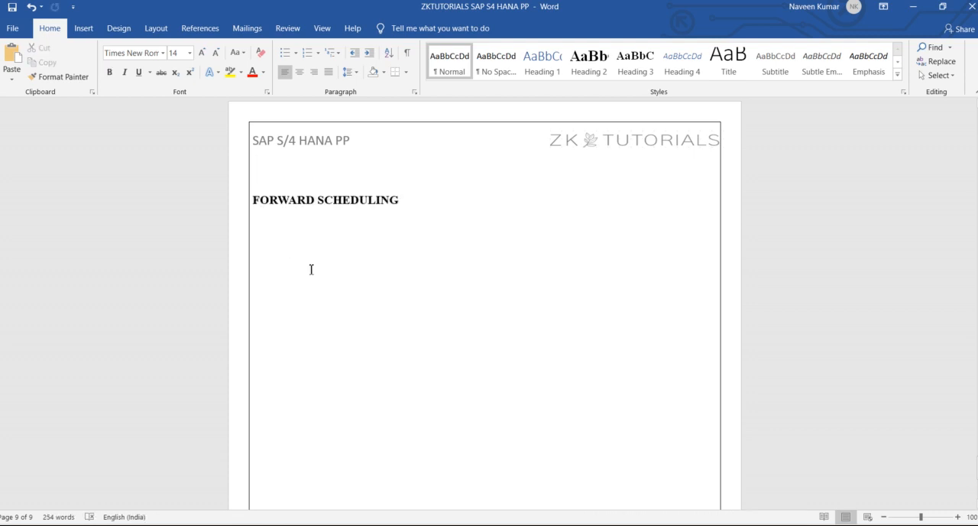
Step: Open a new SAP session from the scheduling parameters and return to the Word document
key(alt+Tab)
click(321, 33)
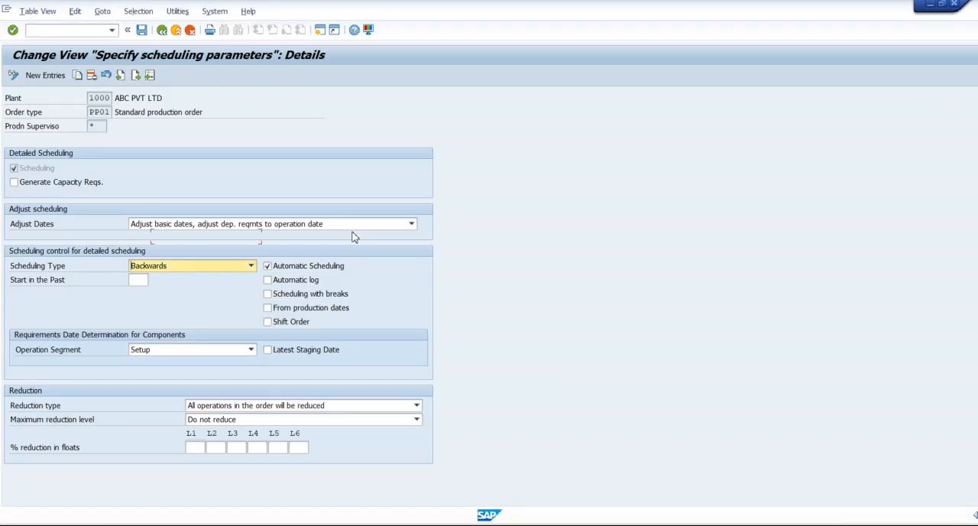
key(alt+Tab)
key(alt+Tab)
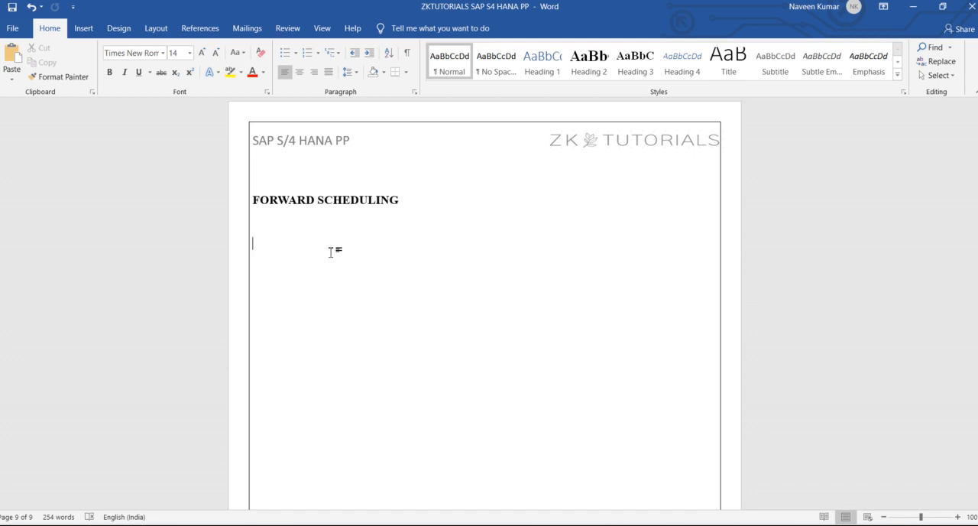
Step: Under the FORWARD SCHEDULING heading, add the lines "FORECAST → DEMAND" and "CAR → 3 DAYS"
text(FORECAS)
text(T)
text(--> D)
text(EMAND)
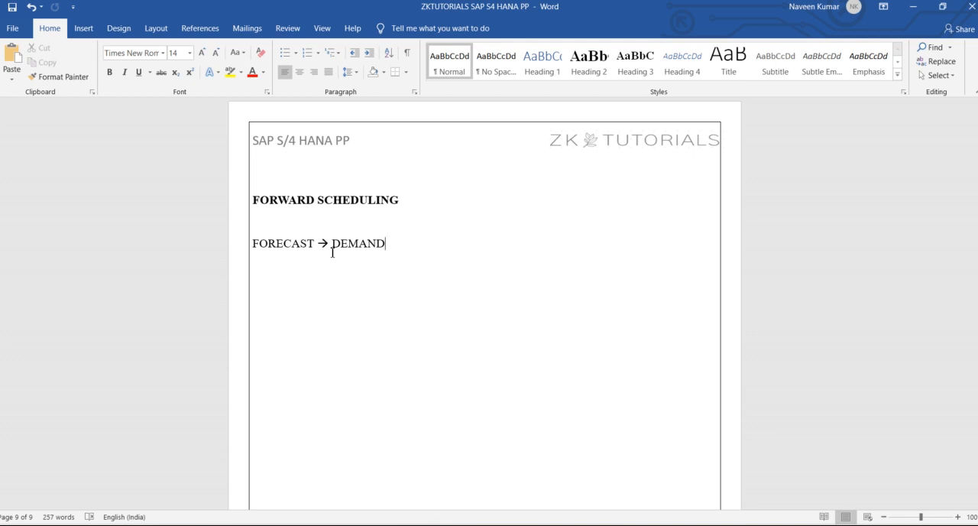
key(Return)
text(CAR)
text(-> )
text(3 D)
text(AYS)
Step: Below the car line, write a dashed timeline running from 01/03/2024 through 02/03 to 03/03
key(Return)
text(01/03)
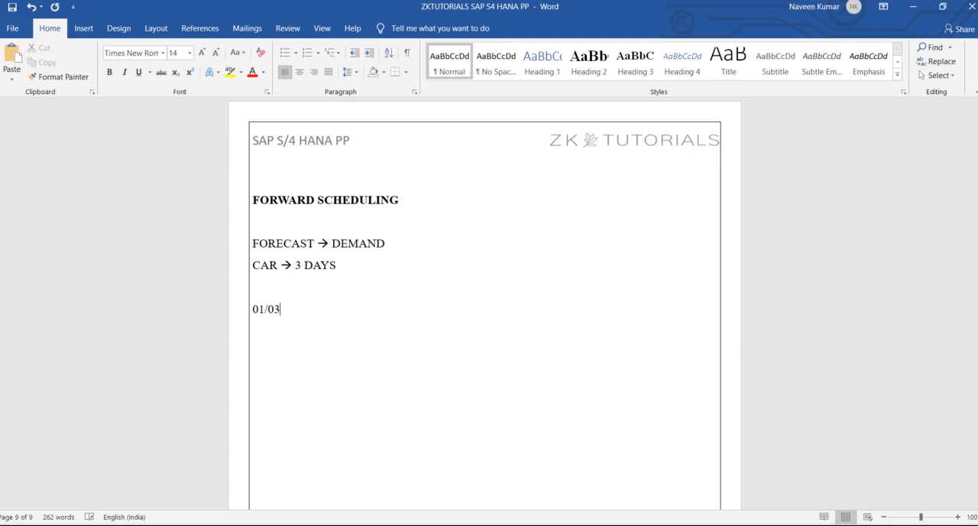
text(/2024-------------02/03-------------)
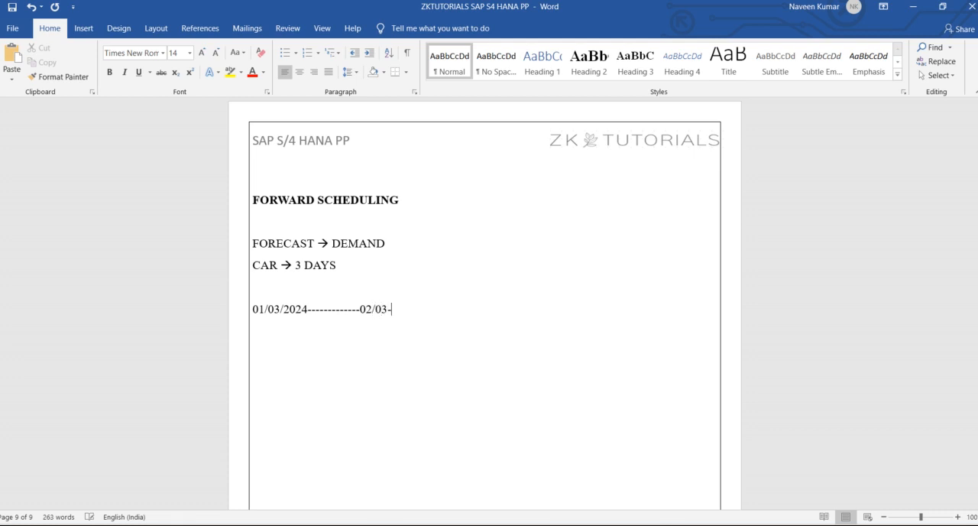
text(-03/03)
Step: Switch to SAP, open one more session, and come back to the Word notes
key(alt+Tab)
click(320, 31)
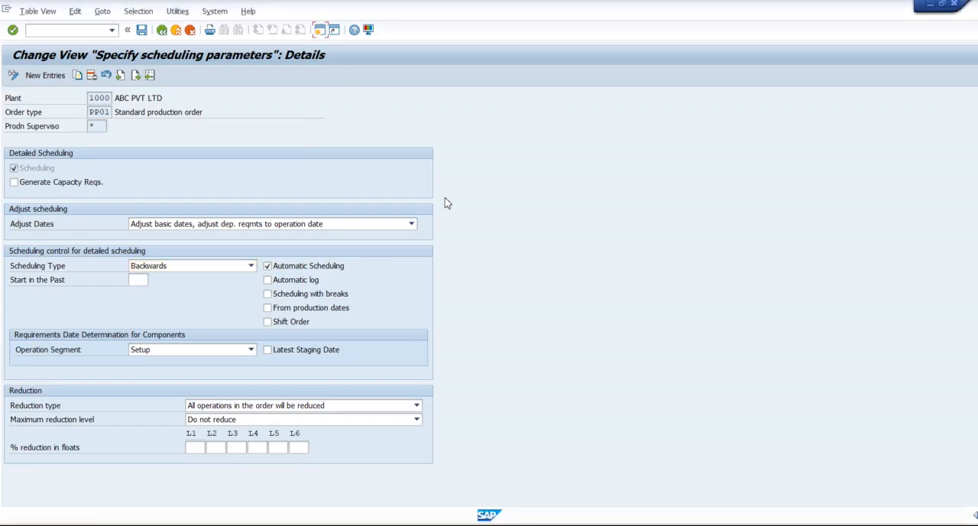
key(alt+Tab)
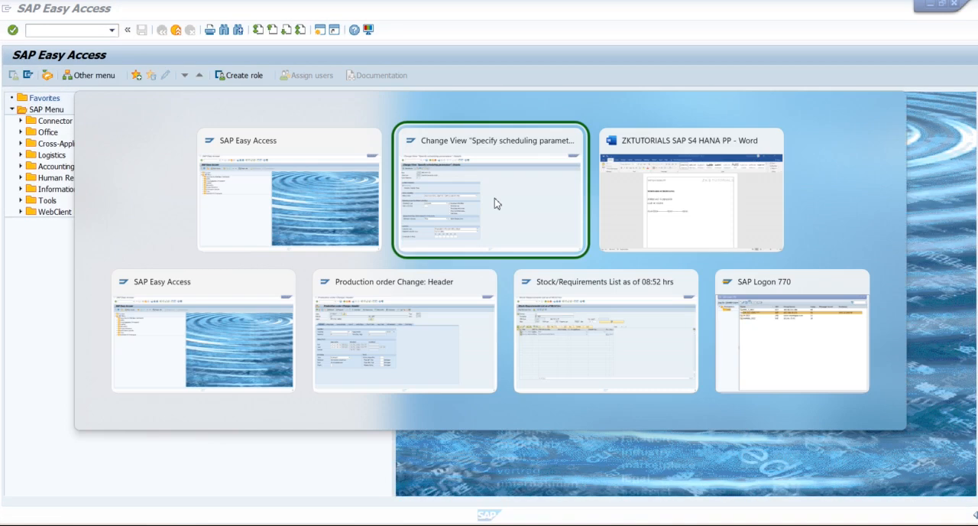
key(alt+Tab)
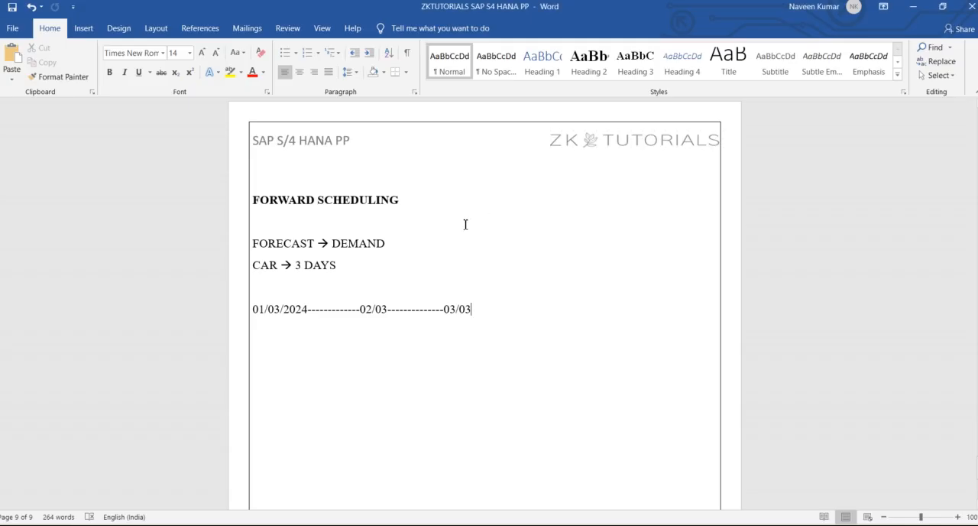
Step: Extend the timeline after 03/03 with dots, 04/03 and an arrow to "NO TARGET", and save the document
click(480, 310)
drag(479, 310, 445, 313)
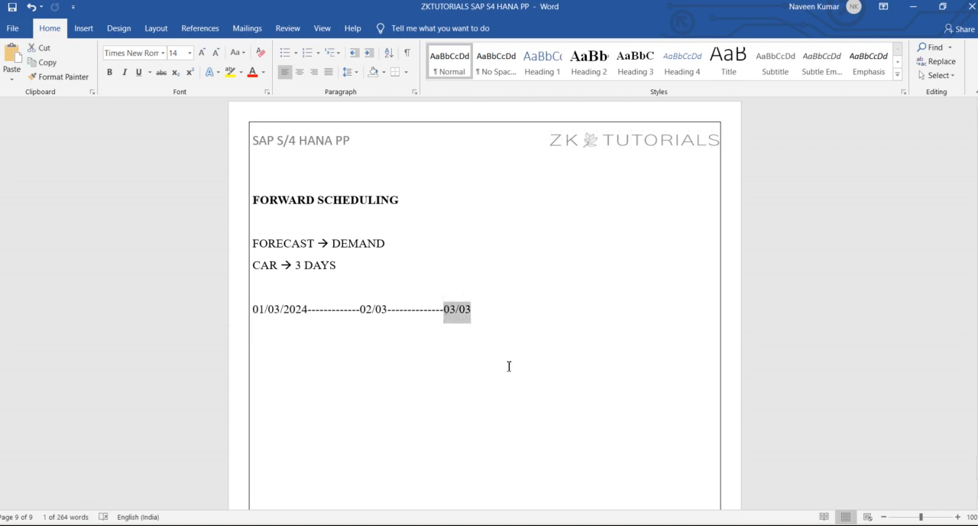
click(483, 309)
text(.....0)
text(4/03)
key(ctrl+s)
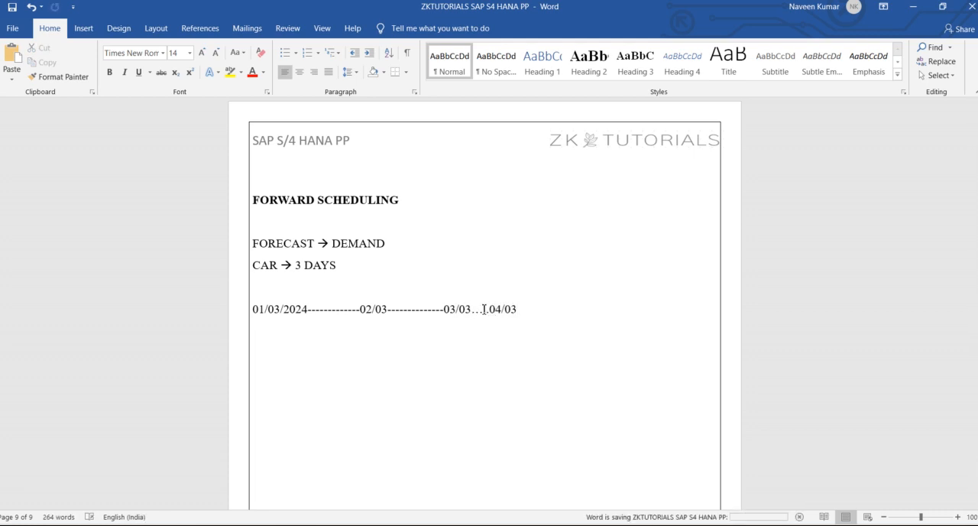
text(--->)
text( NO TARGET)
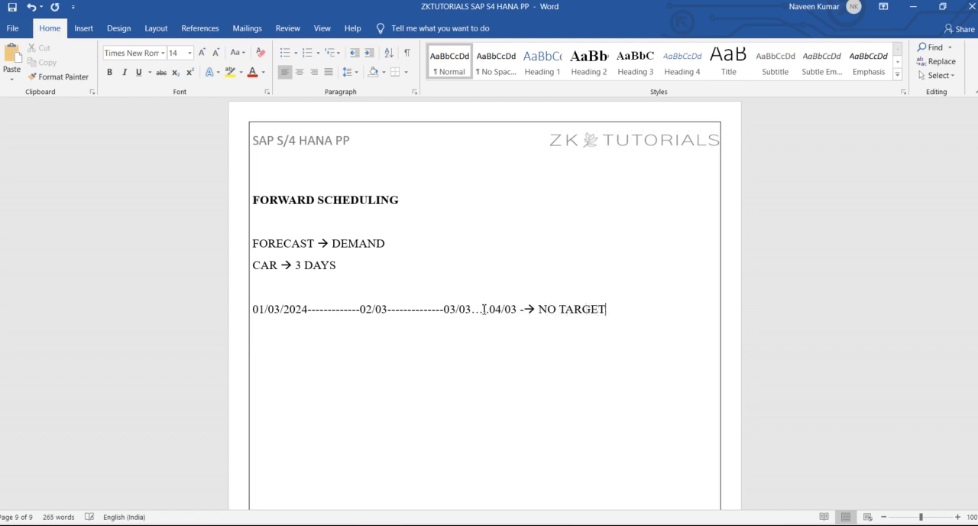
key(ctrl+s)
Step: Add a bold BACKWARD SCHEDULING heading below the forward scheduling timeline
key(Return)
text(BACK =)
text(WA)
key(BackSpace)
key(BackSpace)
key(BackSpace)
text(WARD SCHEDULING)
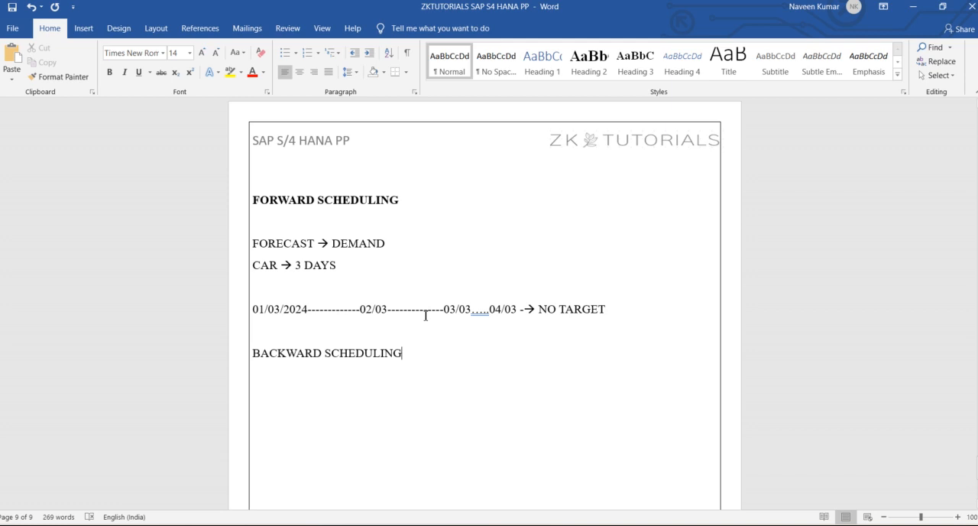
drag(403, 355, 257, 357)
key(ctrl+b)
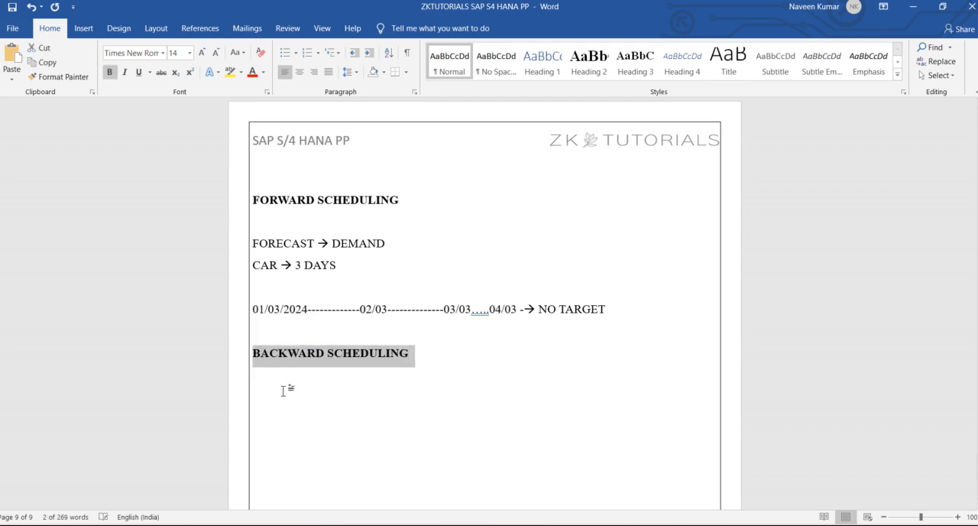
click(316, 408)
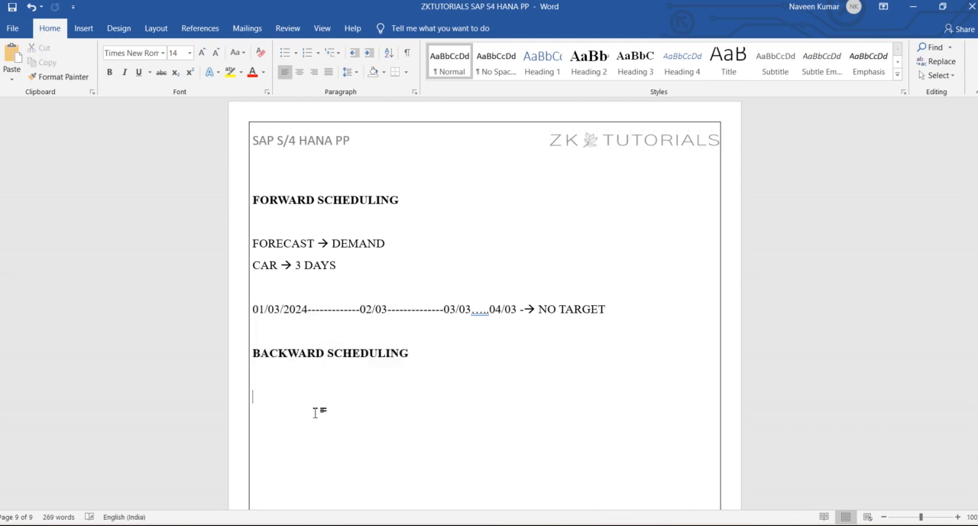
key(alt+Tab)
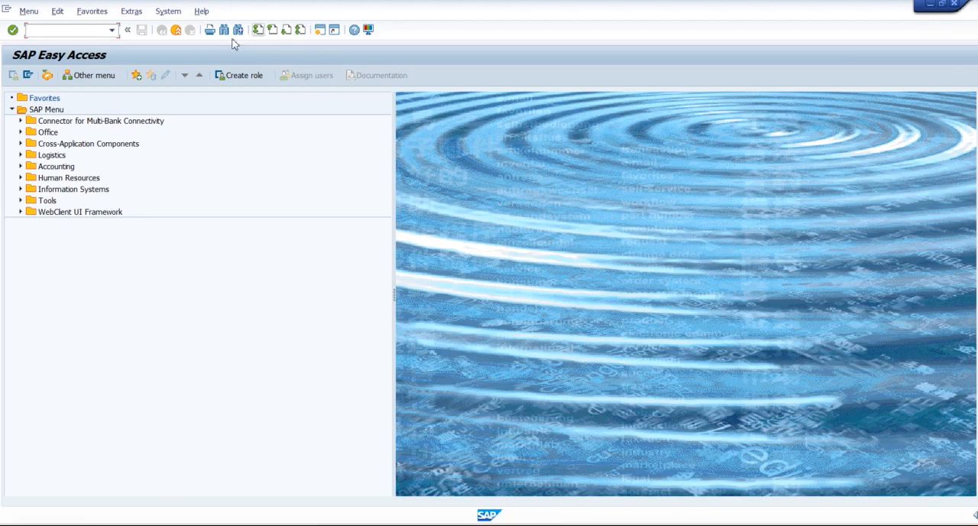
key(alt+Tab)
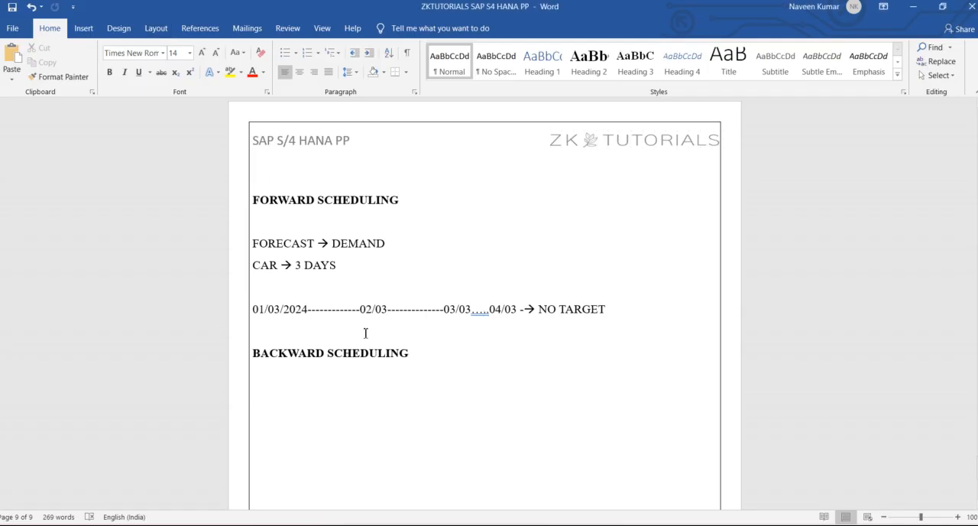
key(alt+Tab)
key(alt+Tab)
key(alt+Tab)
key(alt+Tab)
Step: Under BACKWARD SCHEDULING, add the line "CUSTOMER ORDER → CAR → 02/03/2024" and save the document
text(CUSTOM)
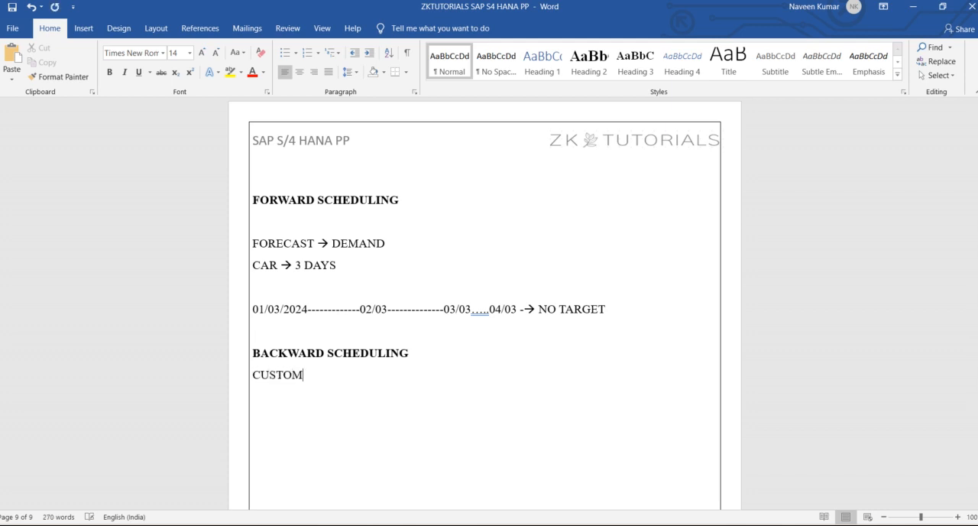
text(ER ORDER --)
text(> CAR)
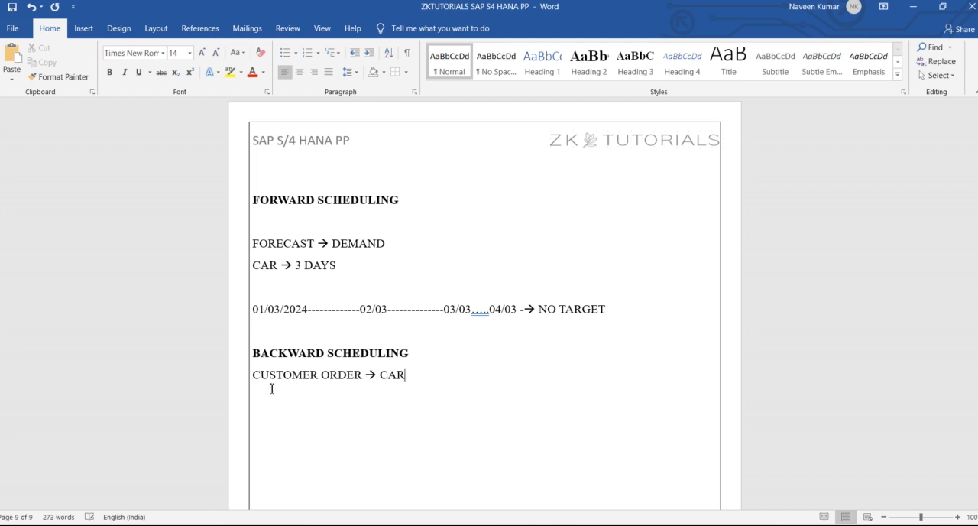
text( -->)
text(02)
text(/03)
text(/2024)
key(ctrl+s)
scroll(271, 389, down, 3)
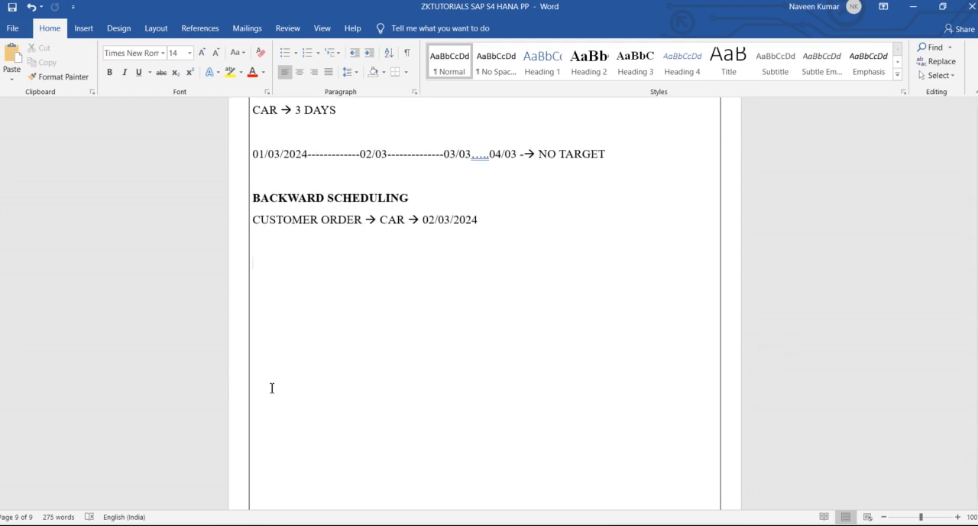
Step: Check the scheduling type in the SAP scheduling parameters and come back to the Word notes
key(alt+Tab)
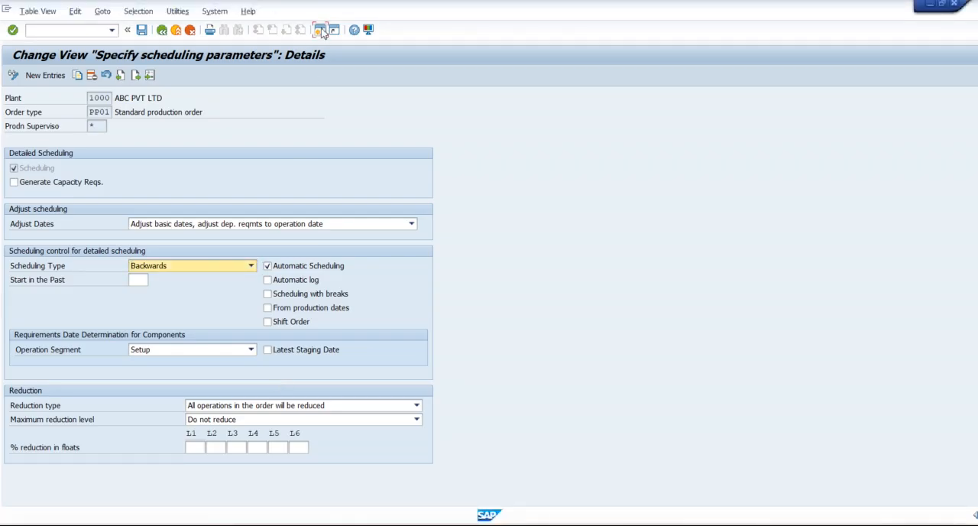
key(alt+Tab)
key(alt+Tab)
key(alt+Tab)
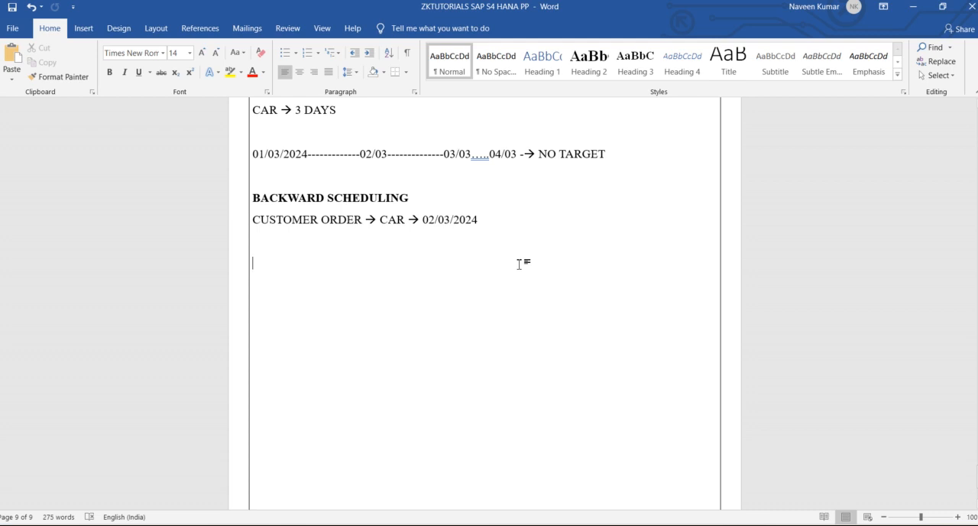
Step: Below the customer order line, add the backward timeline 02/03 → 01/03 → 31/02 with dashes between the dates
text(02)
text(/03)
text(-------->)
text( 0)
text(1/03)
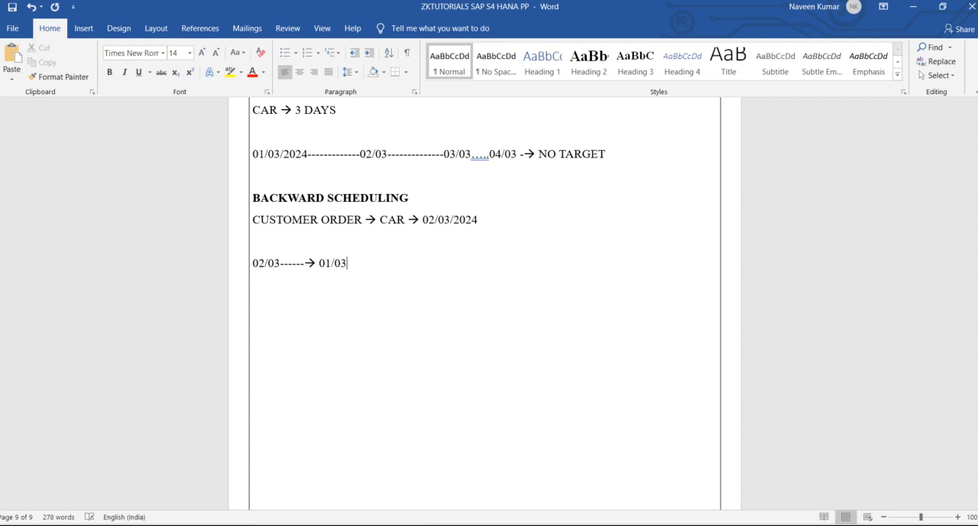
text(-----------)
text(>)
text(31)
text(/02)
Step: Review each date in the backward timeline and compare it with the end dates and NO TARGET note of the forward timeline
drag(430, 264, 396, 271)
click(384, 303)
key(ctrl+a)
double_click(332, 267)
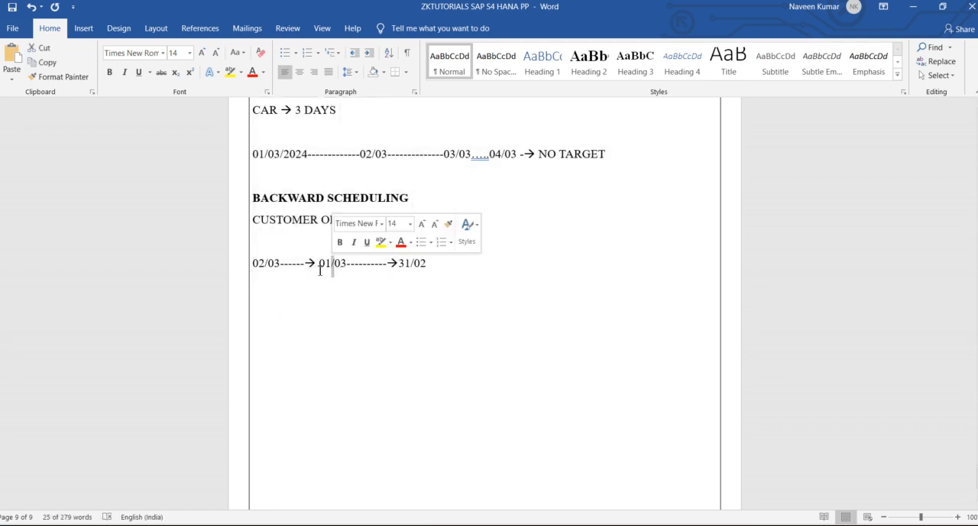
double_click(260, 267)
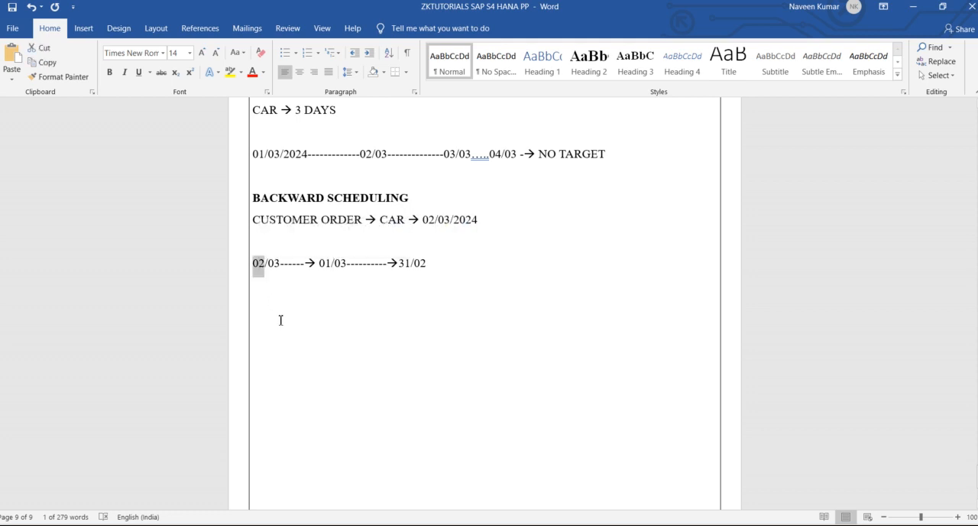
click(281, 320)
drag(437, 263, 399, 265)
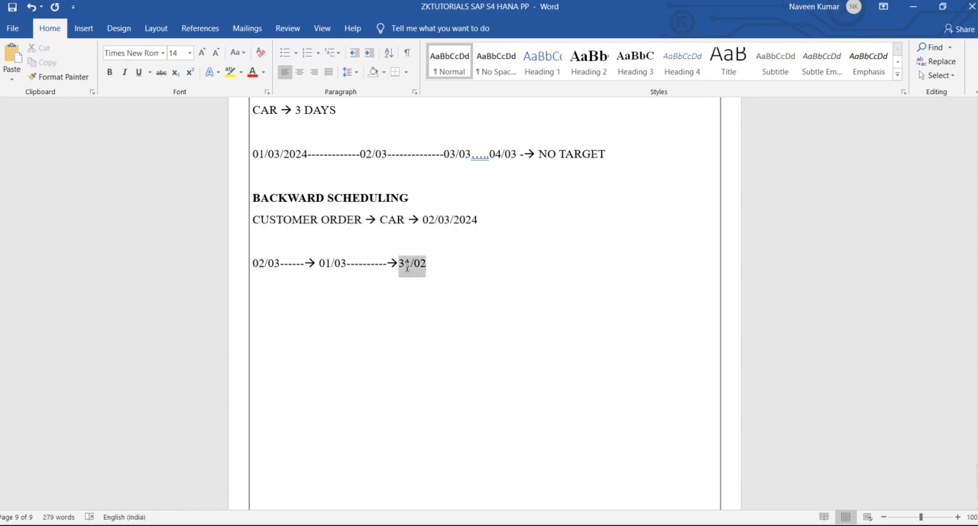
double_click(265, 263)
click(260, 269)
double_click(260, 267)
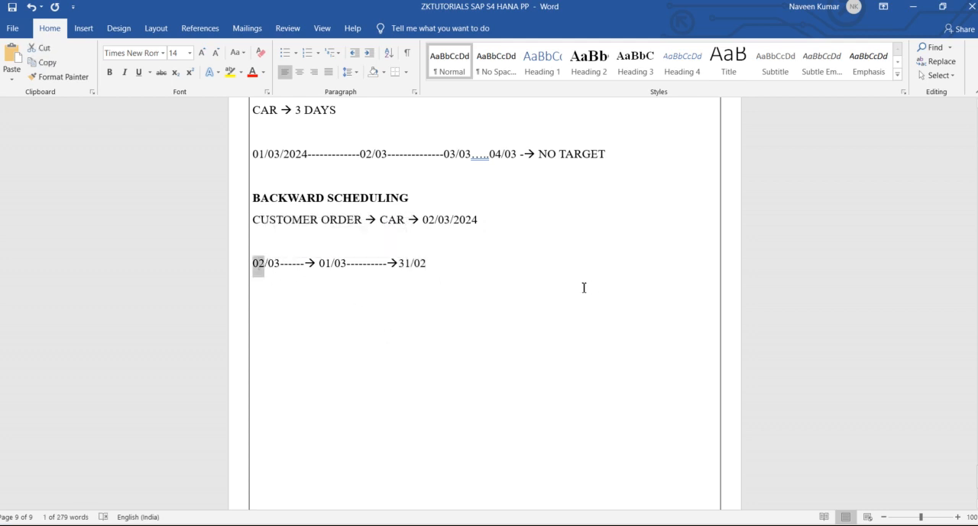
click(583, 287)
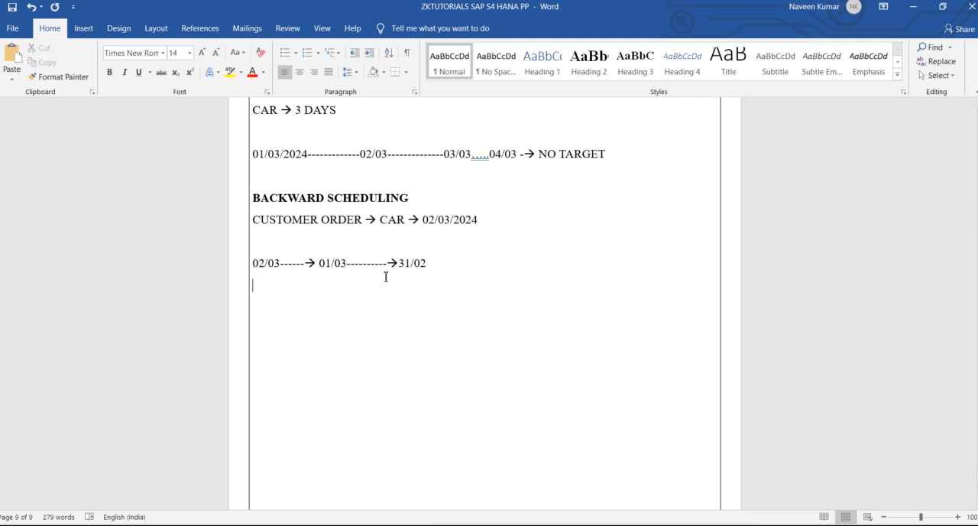
double_click(324, 263)
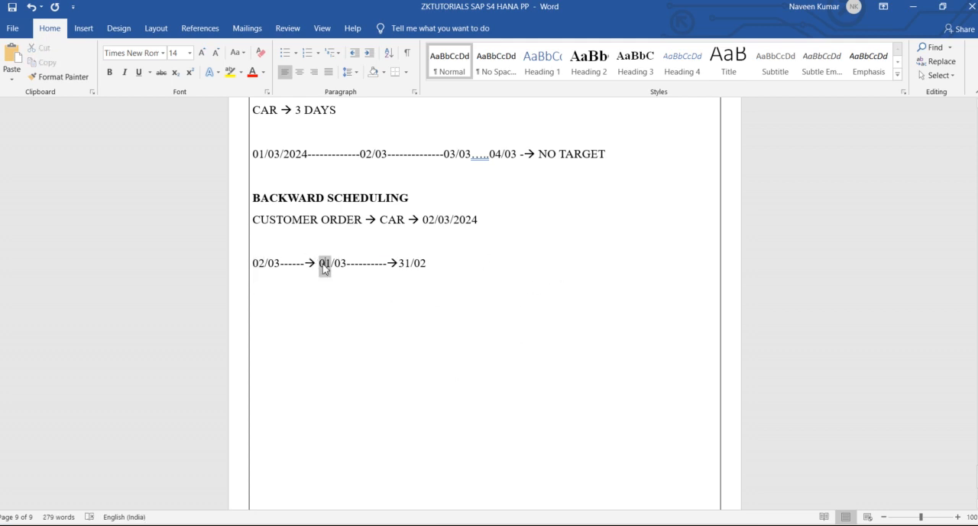
double_click(404, 263)
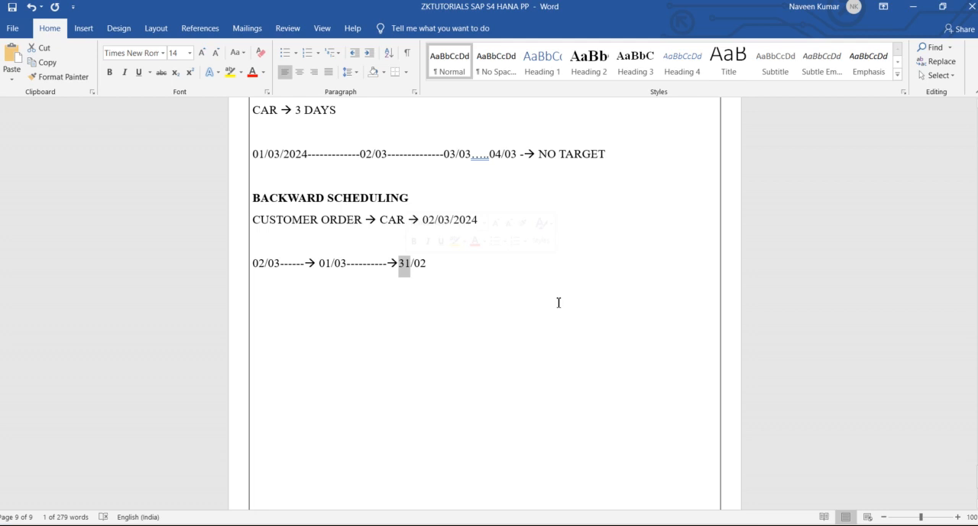
click(558, 302)
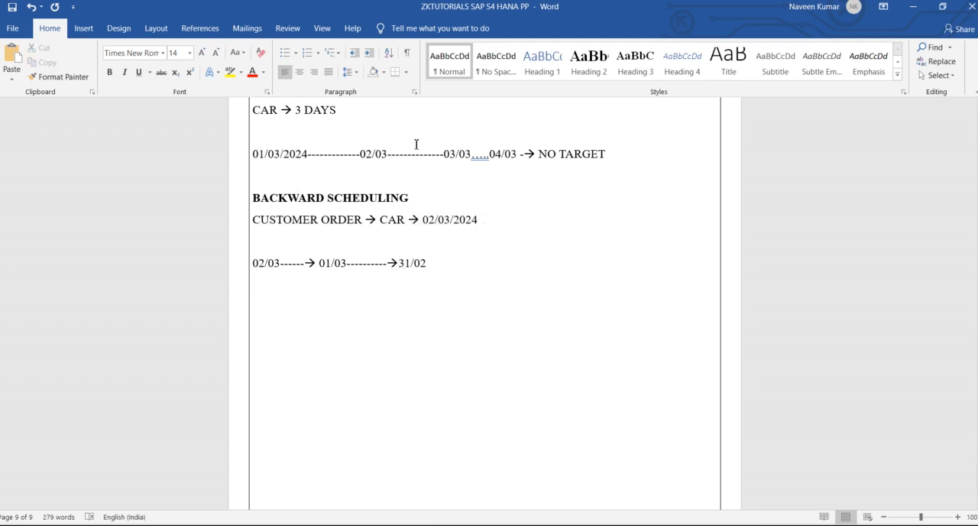
drag(443, 156, 523, 159)
drag(615, 156, 544, 159)
click(490, 268)
drag(254, 265, 287, 265)
Step: Switch to SAP, leave the scheduling parameter details for the overview, and return to the Word notes
key(alt+Tab)
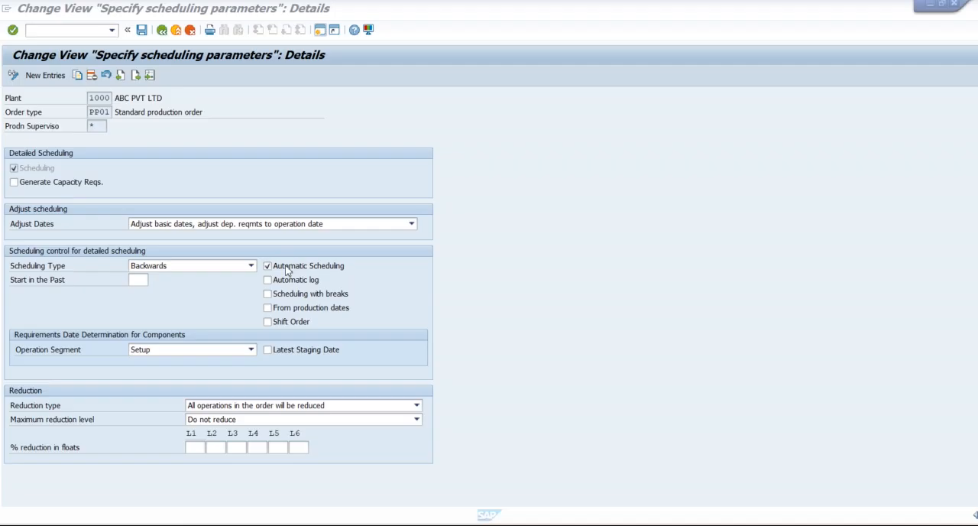
click(162, 29)
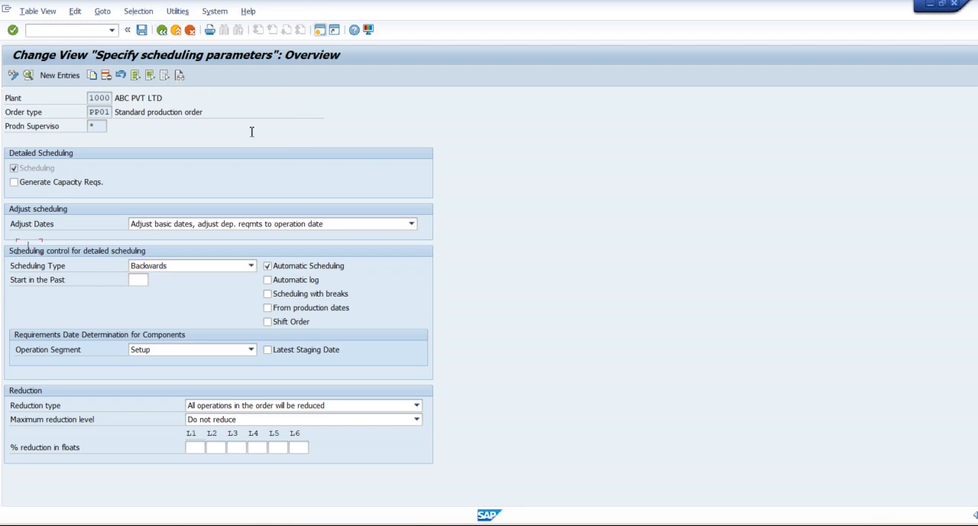
key(alt+Tab)
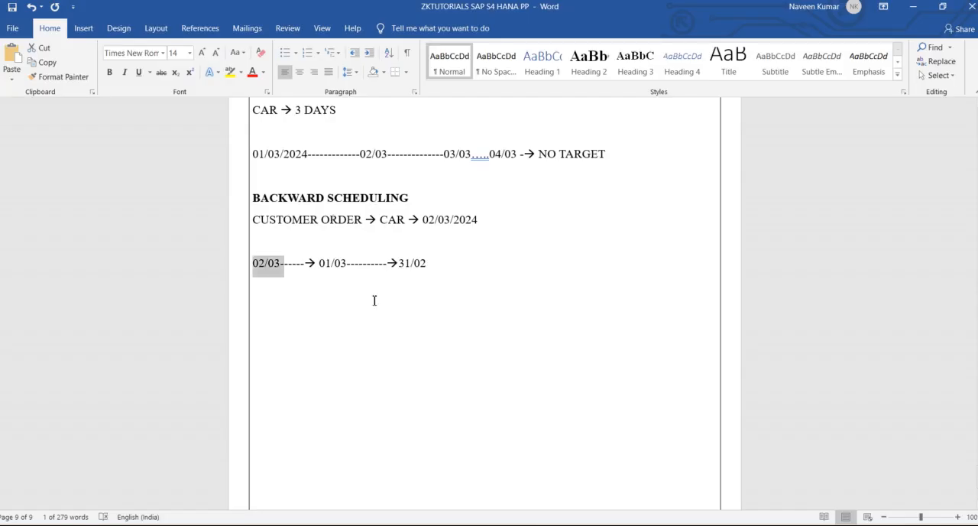
Step: Append "→ BACKWARD FAILED" after 31/02 in the backward timeline and highlight the words BACKWARD FAILED in yellow
click(463, 263)
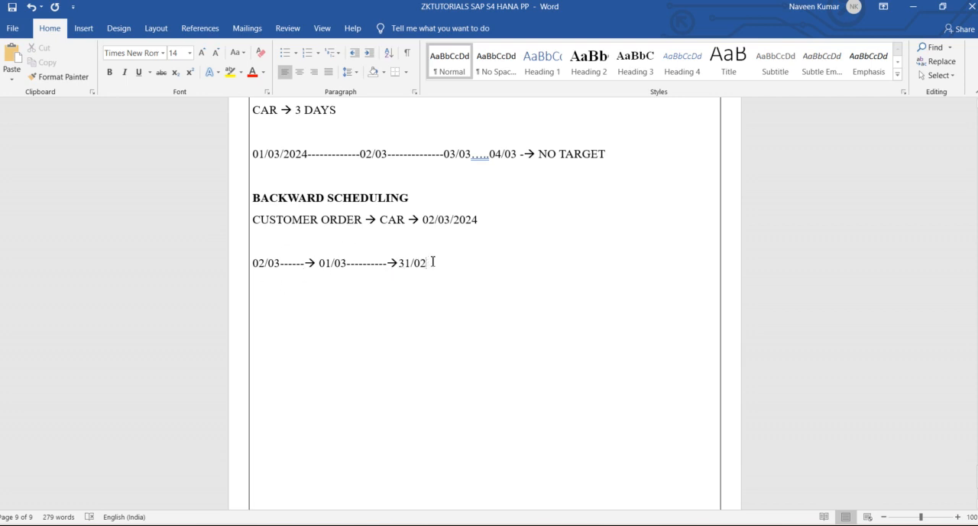
drag(432, 263, 399, 262)
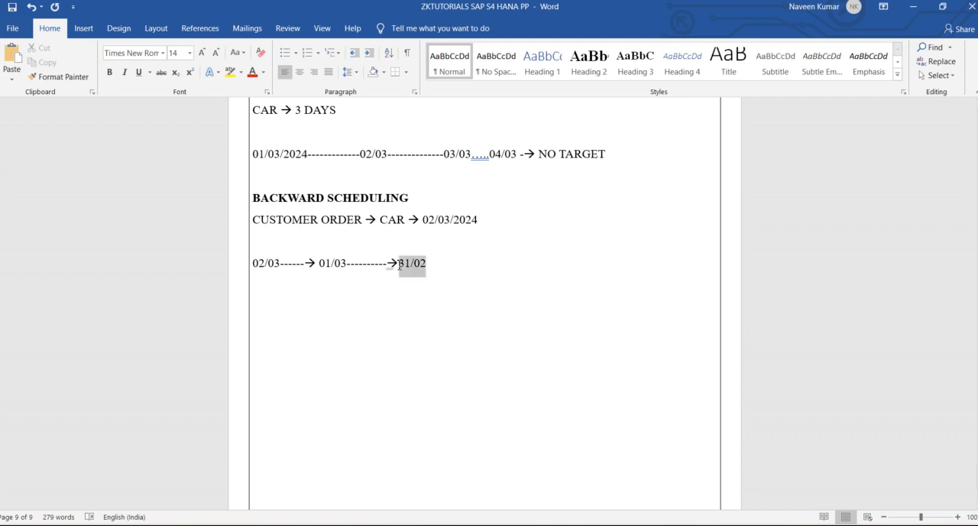
click(478, 294)
text(-> BACK)
text(WARD FAIL)
text(ED)
drag(594, 256, 445, 268)
click(230, 72)
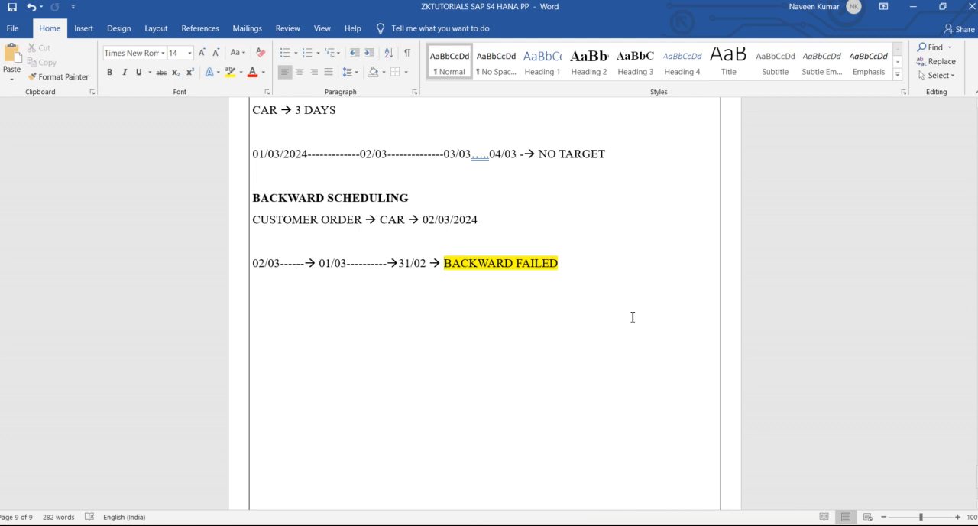
key(ctrl+z)
Step: Add a dashed timeline 01/03, 02/03, 03/03 with an arrow to "DELIVERY PROPOSAL" below the backward timeline
text(01/03---------------02/03)
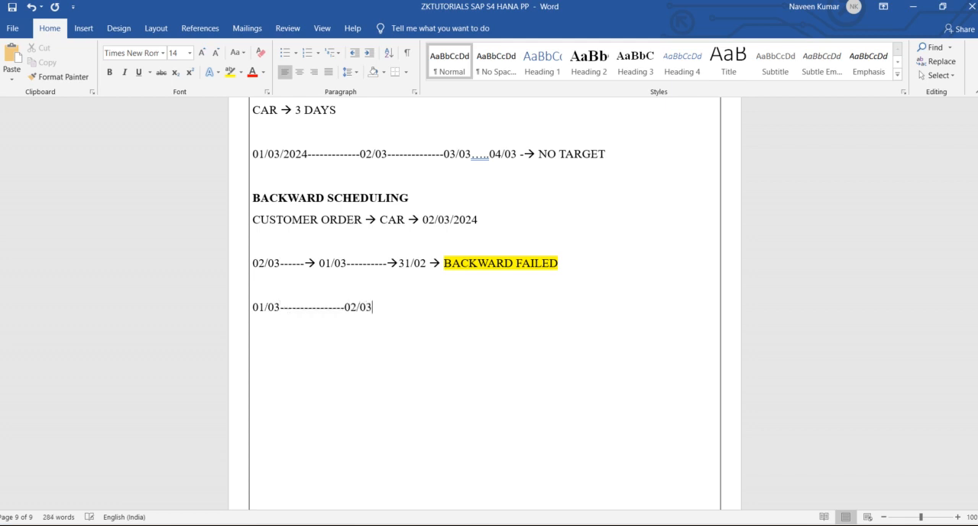
text(------------------03/03 --)
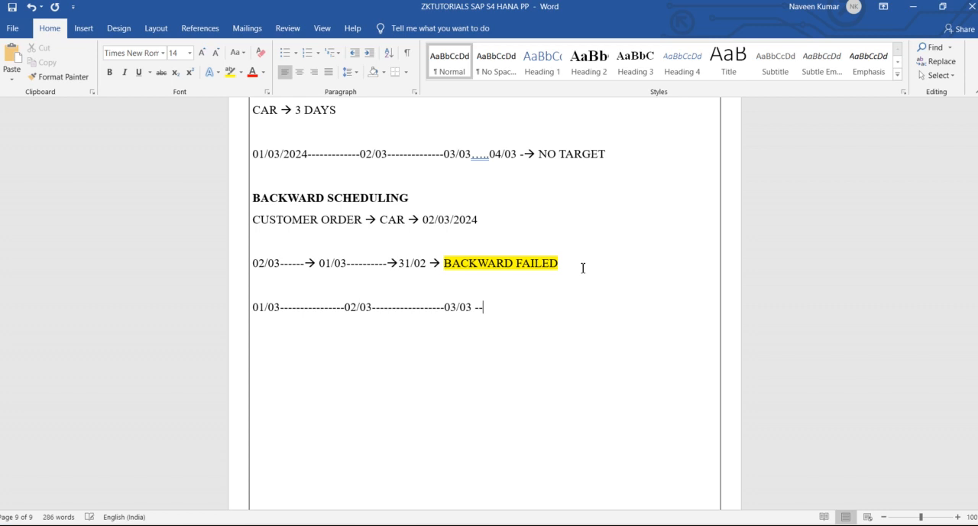
text(> DELIVERY)
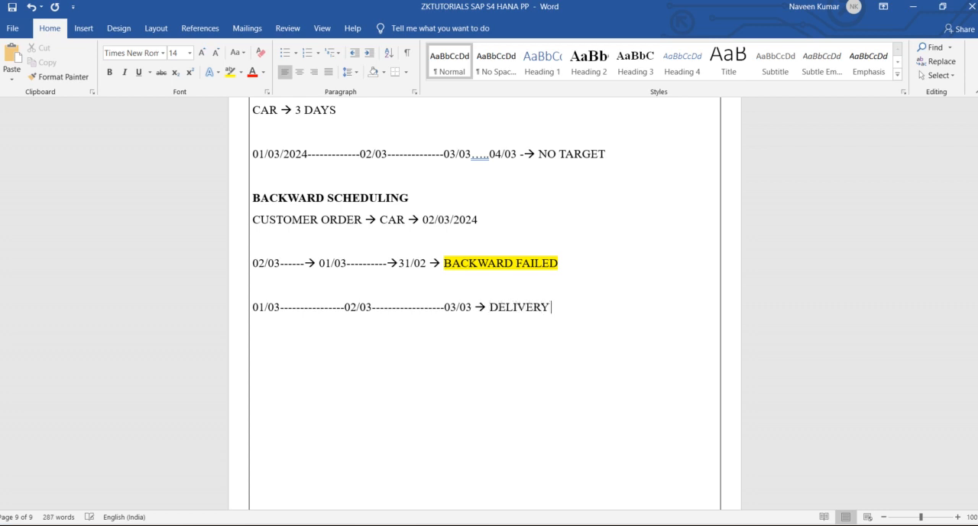
text( PROFOSAL)
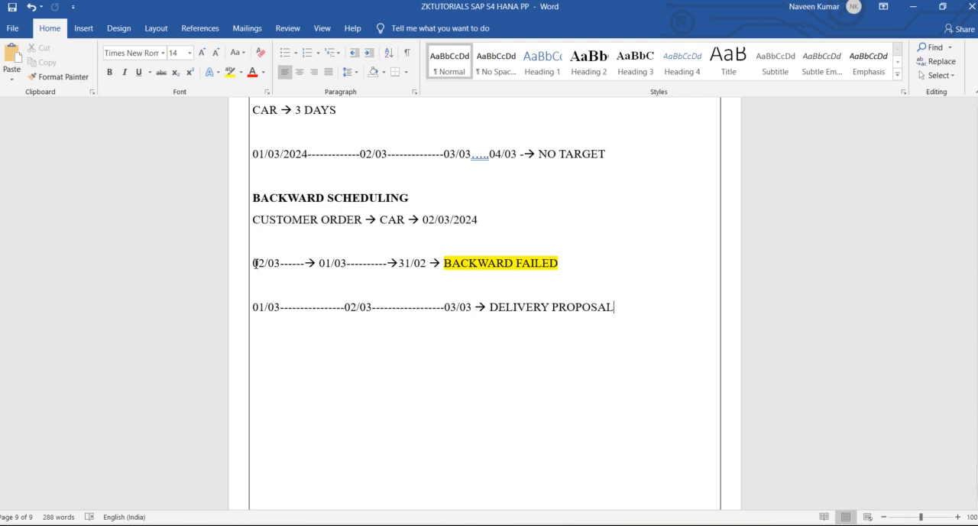
Step: Highlight 02/03 at the start of the backward timeline in yellow and 03/03 before DELIVERY PROPOSAL in green
drag(254, 264, 283, 264)
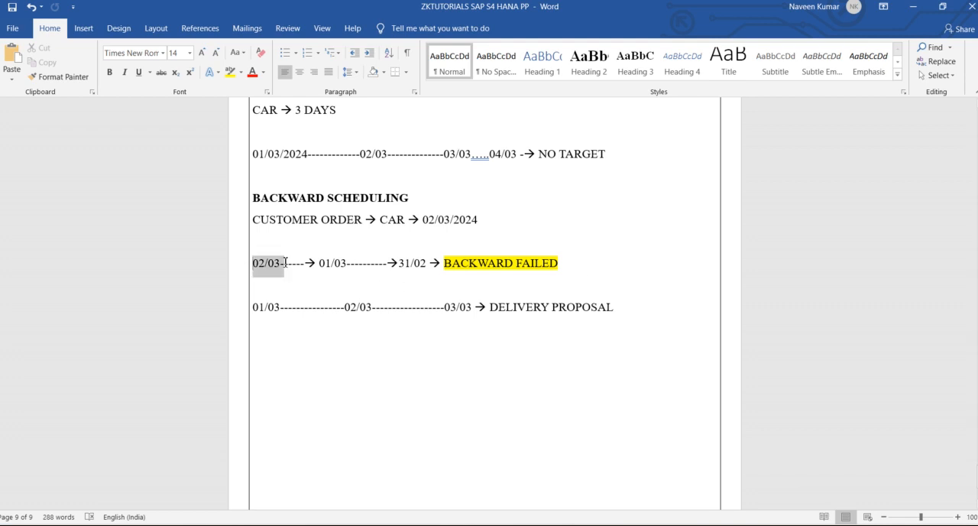
click(229, 72)
click(273, 347)
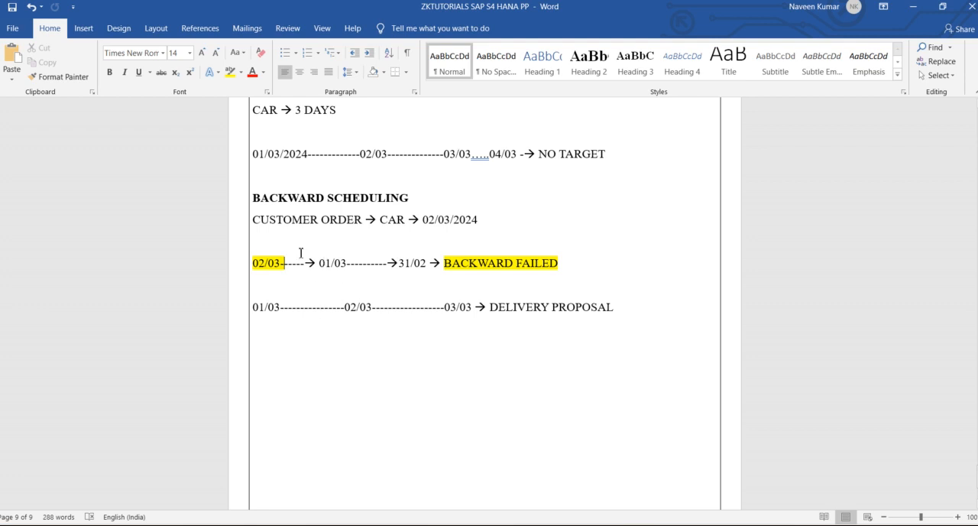
drag(445, 309, 474, 310)
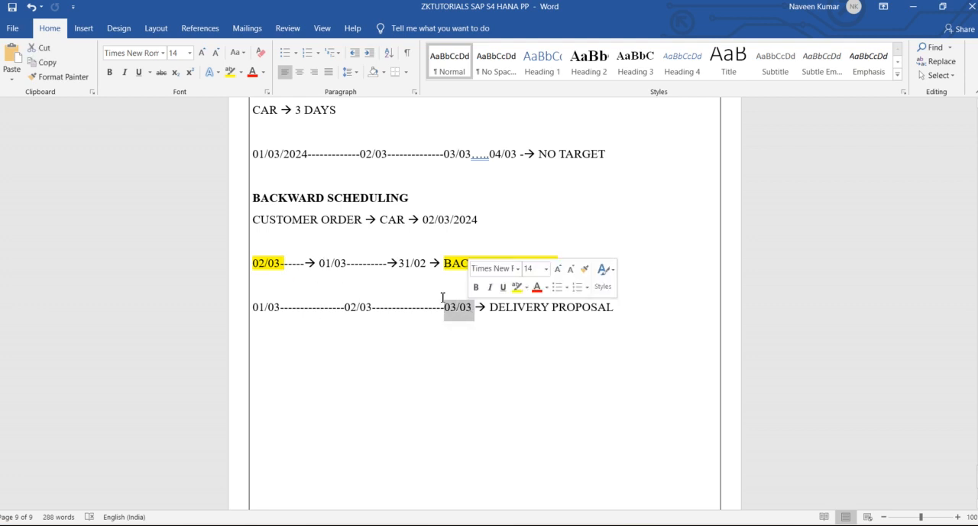
click(241, 73)
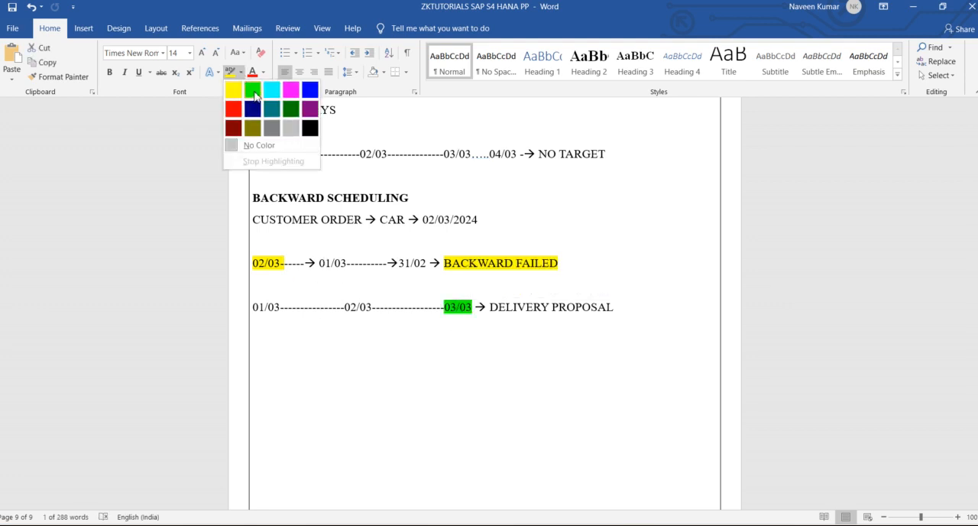
click(251, 90)
click(611, 378)
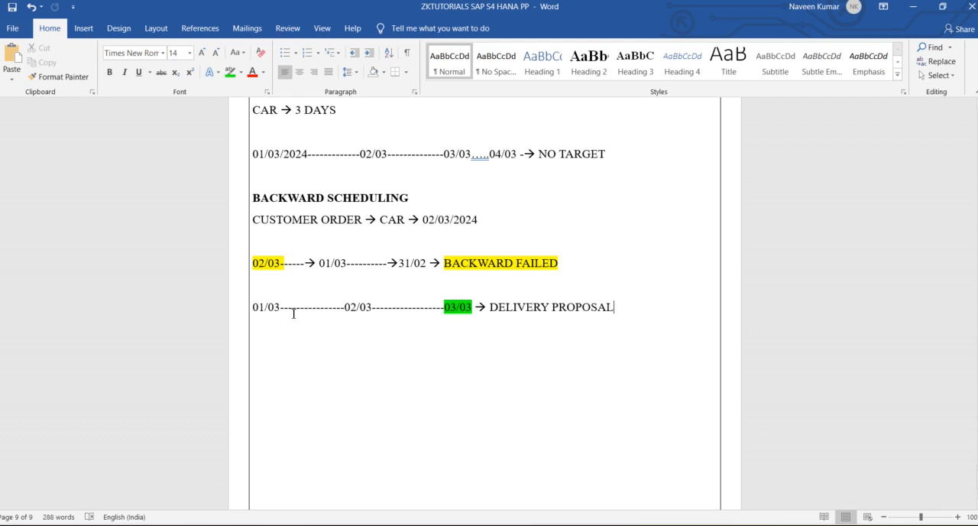
drag(491, 307, 628, 313)
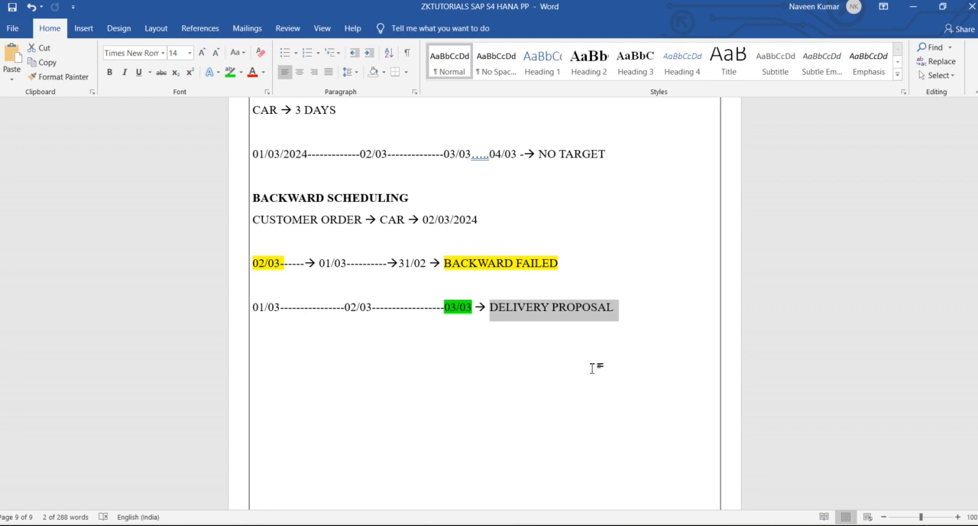
click(639, 327)
Step: Switch to SAP, exit the scheduling parameters to the Display IMG structure, and return to the Word notes
key(alt+Tab)
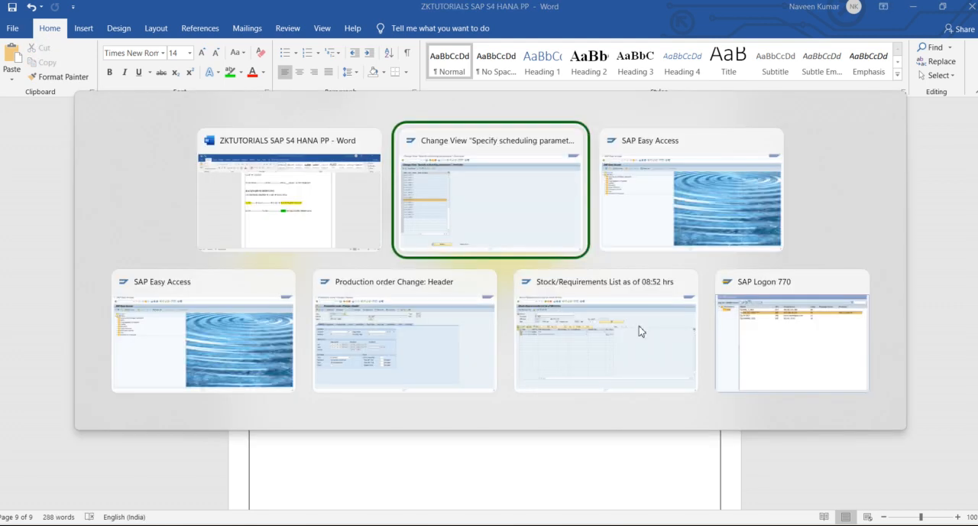
click(162, 30)
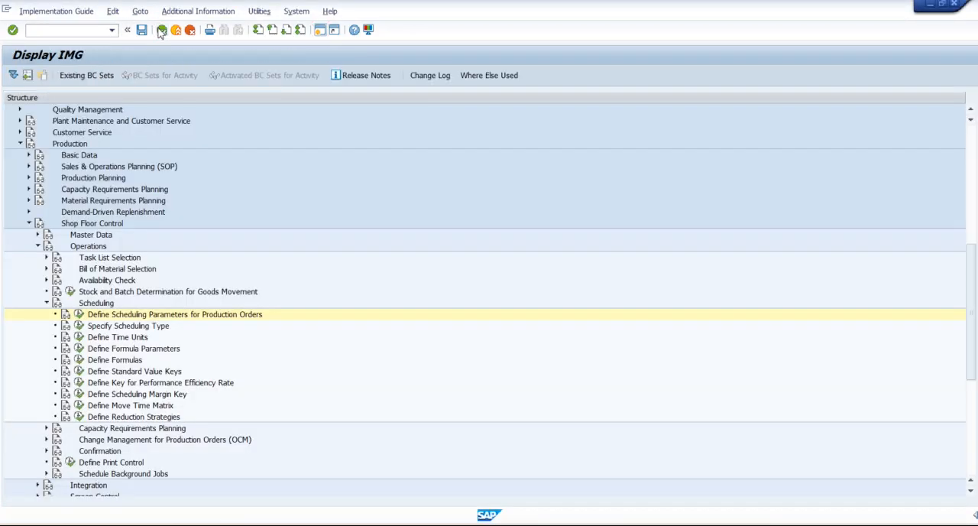
key(alt+Tab)
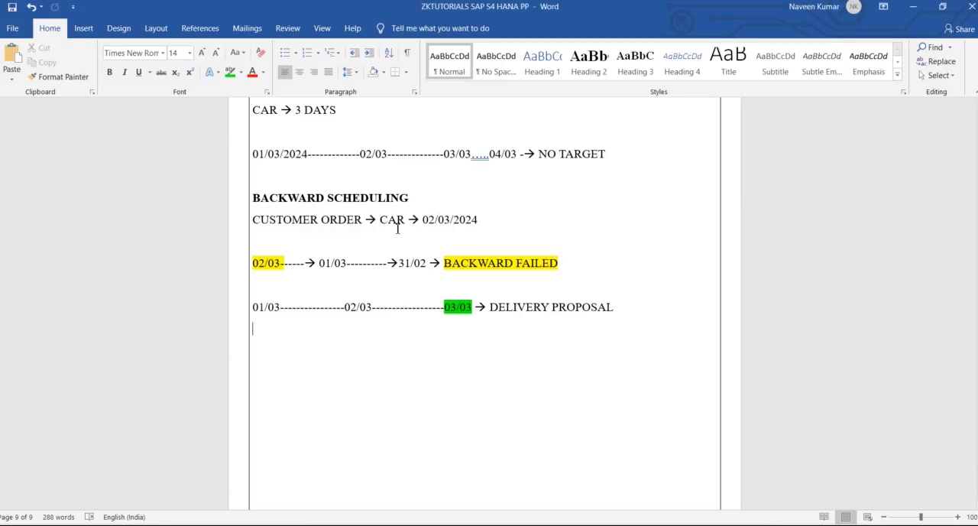
Step: Compare the forward scheduling NO TARGET note with the highlighted 02/03 target date under BACKWARD SCHEDULING
scroll(290, 135, up, 1)
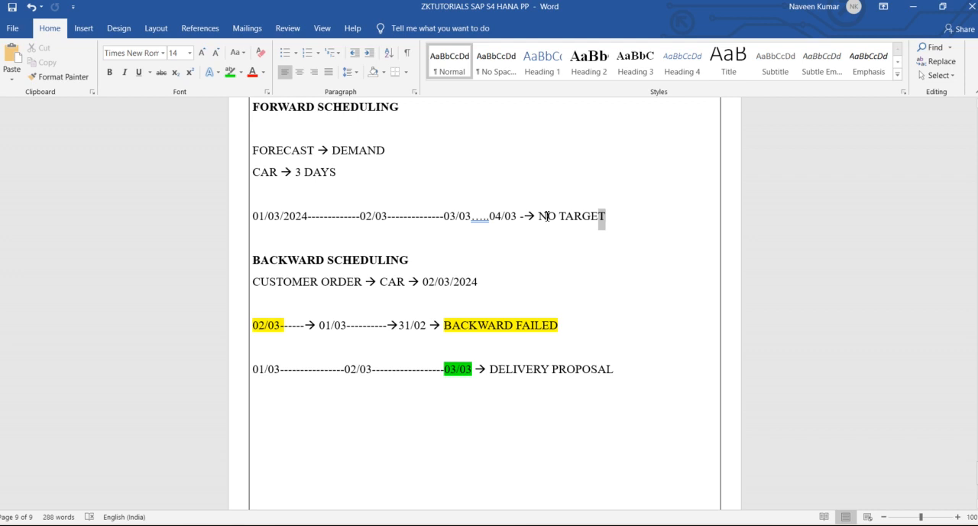
drag(603, 217, 538, 216)
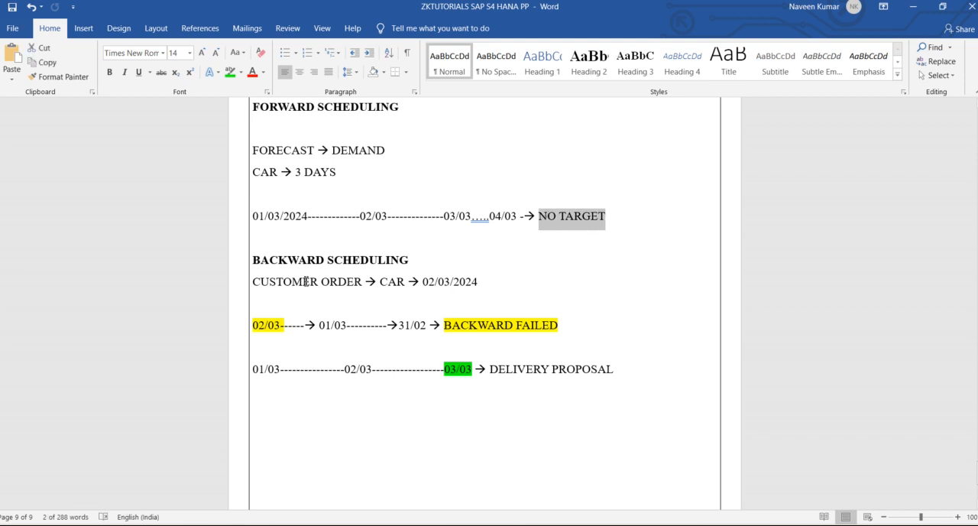
mouse_move(273, 324)
mouse_down()
mouse_move(315, 325)
mouse_move(280, 327)
mouse_up()
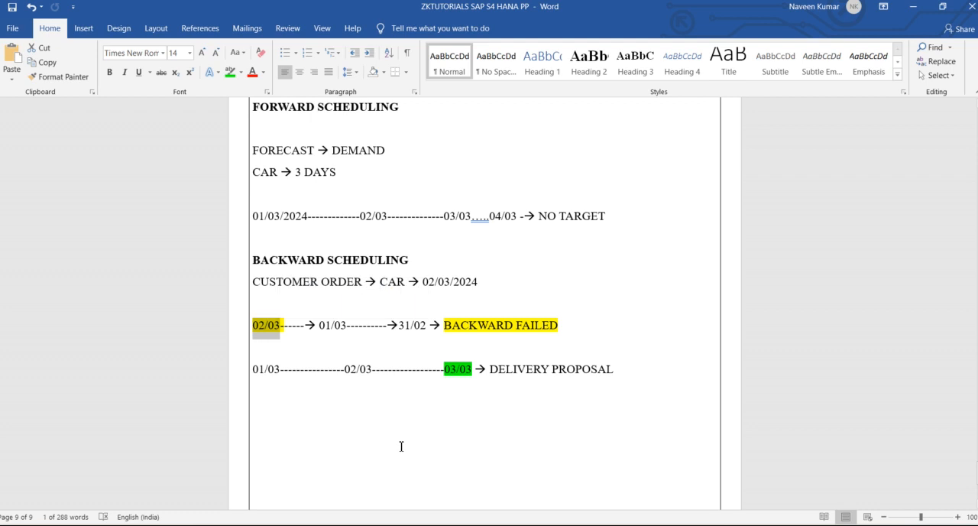
click(634, 371)
Step: Switch to the SAP session showing the Production order Change: Header screen for material 14
key(alt+Tab)
key(alt+Tab)
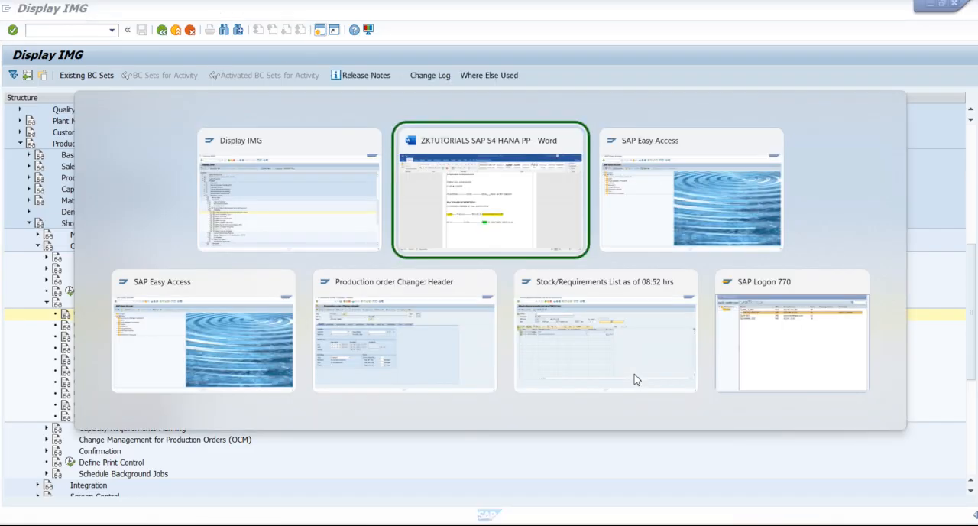
key(alt+Tab)
key(alt+Tab)
key(alt+Tab)
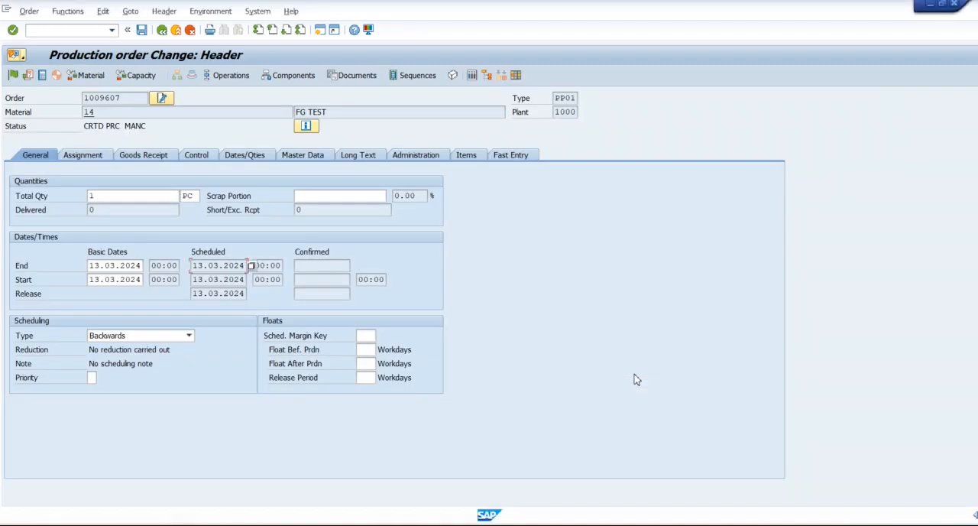
Step: Check the order's scheduling type and look up the available scheduling margin keys without choosing one
click(130, 337)
click(140, 339)
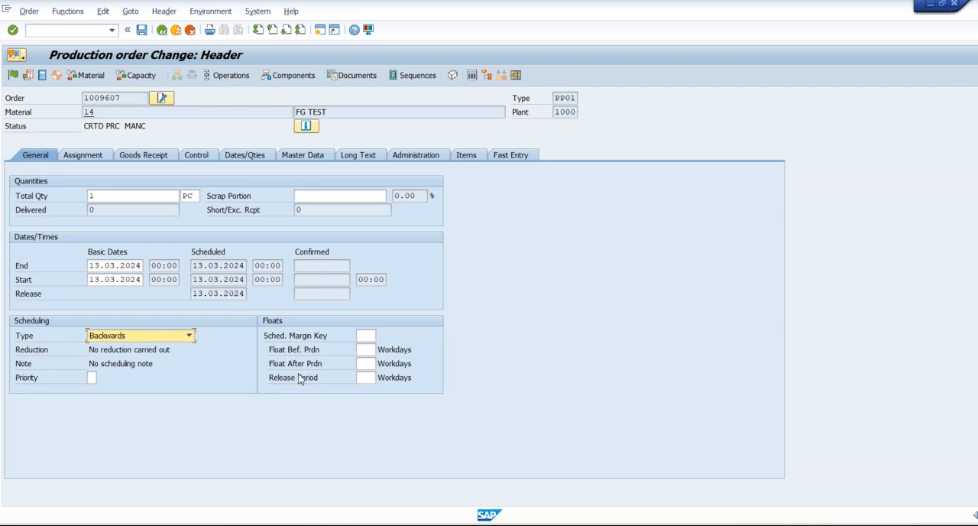
click(366, 337)
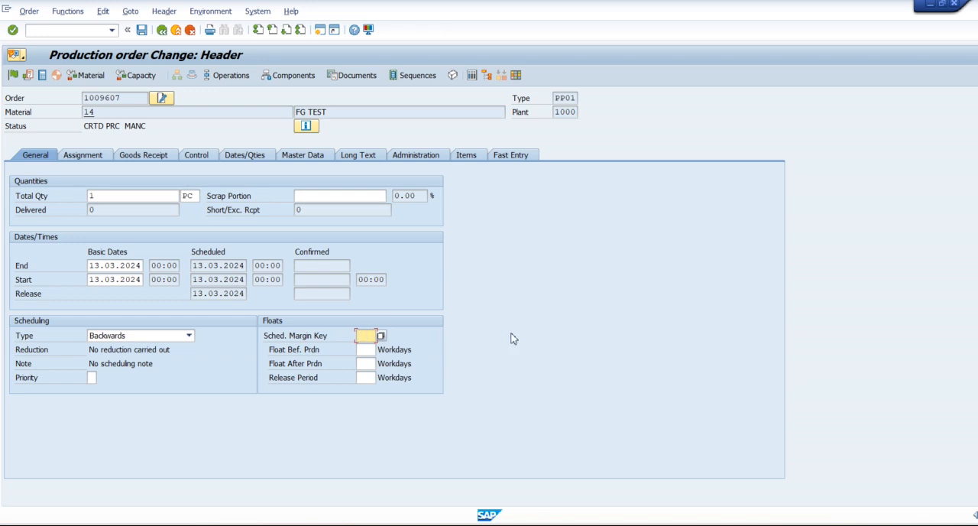
click(380, 336)
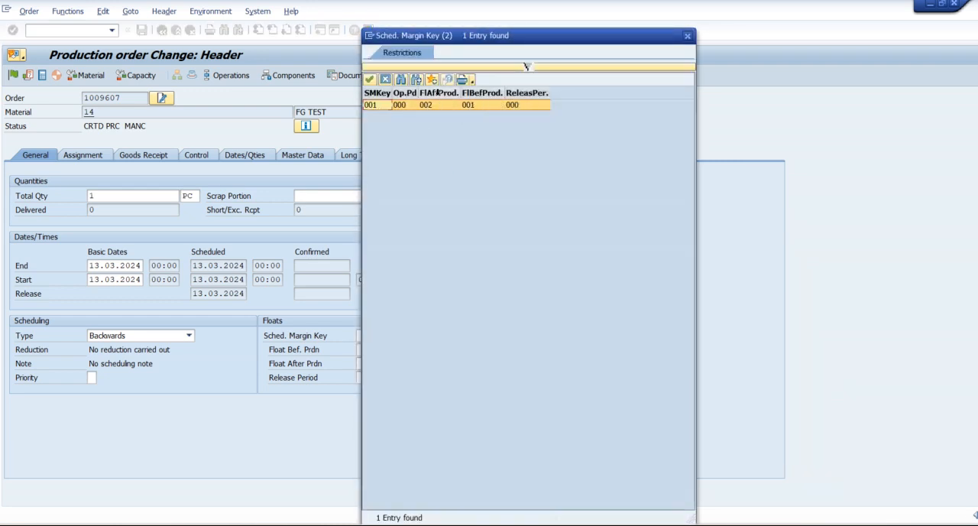
double_click(459, 105)
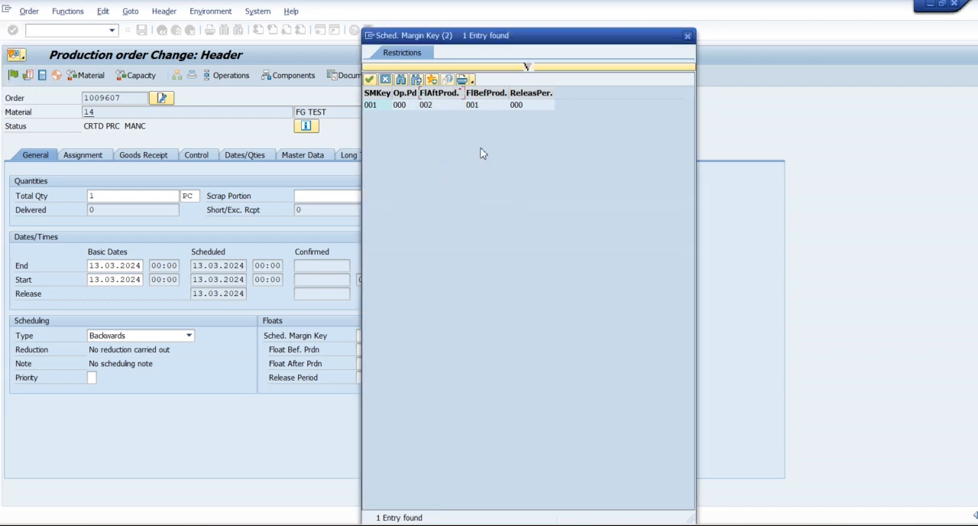
click(687, 36)
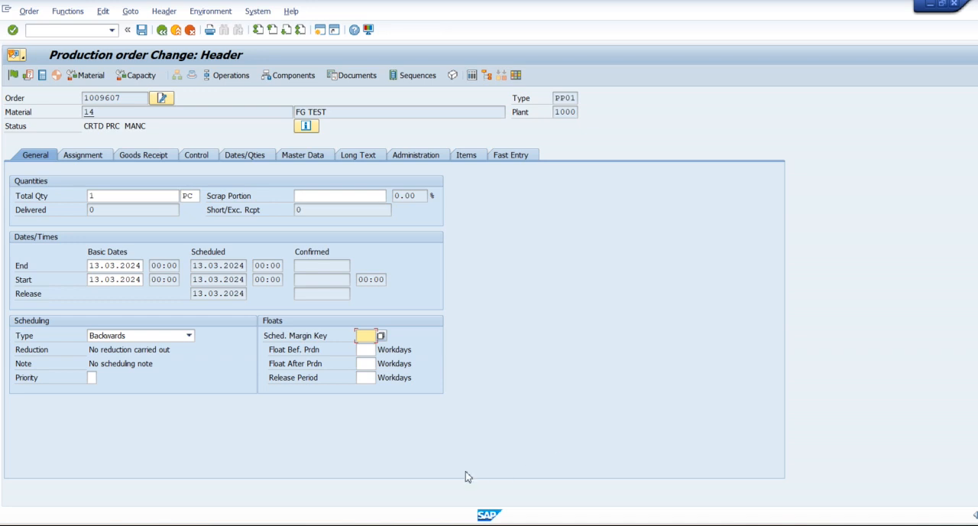
Step: Review the MRP controller, production supervisor and production plant in the order's assignment data
click(79, 159)
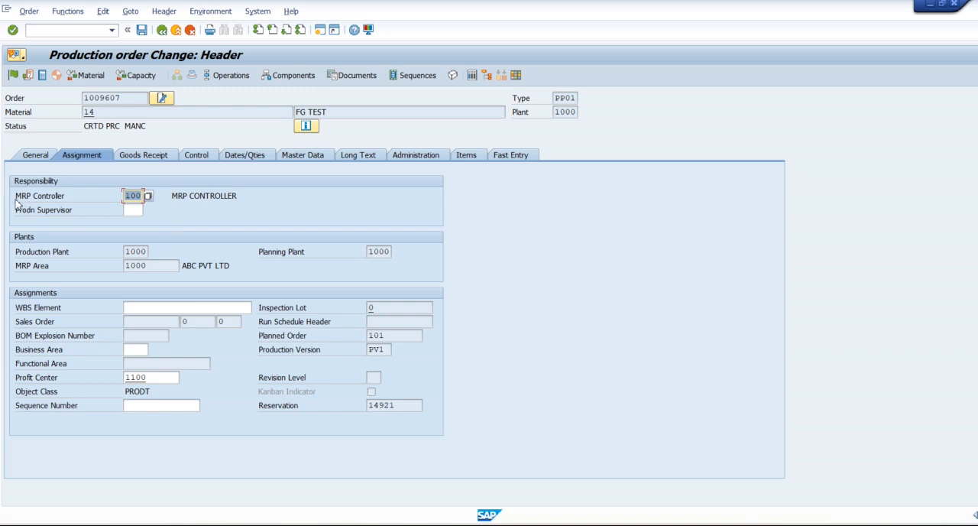
drag(14, 195, 64, 198)
click(64, 200)
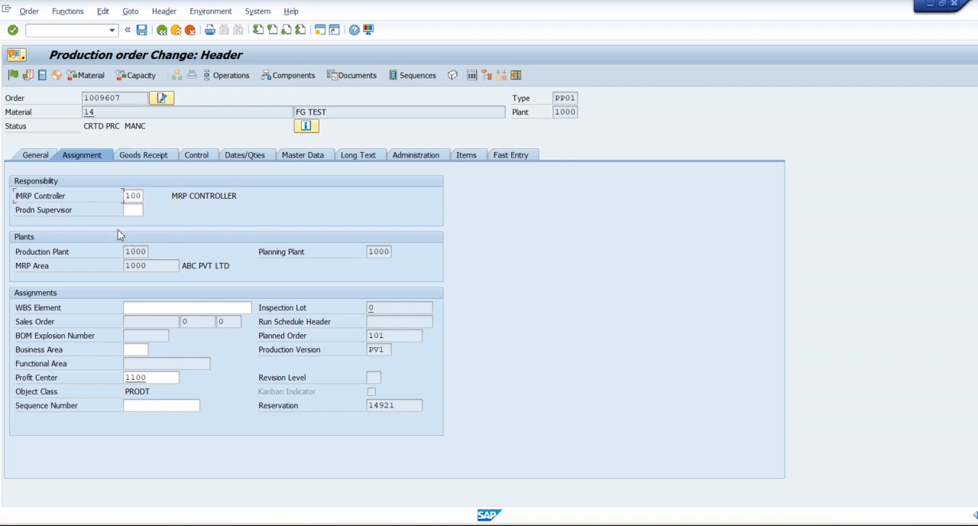
drag(15, 211, 71, 220)
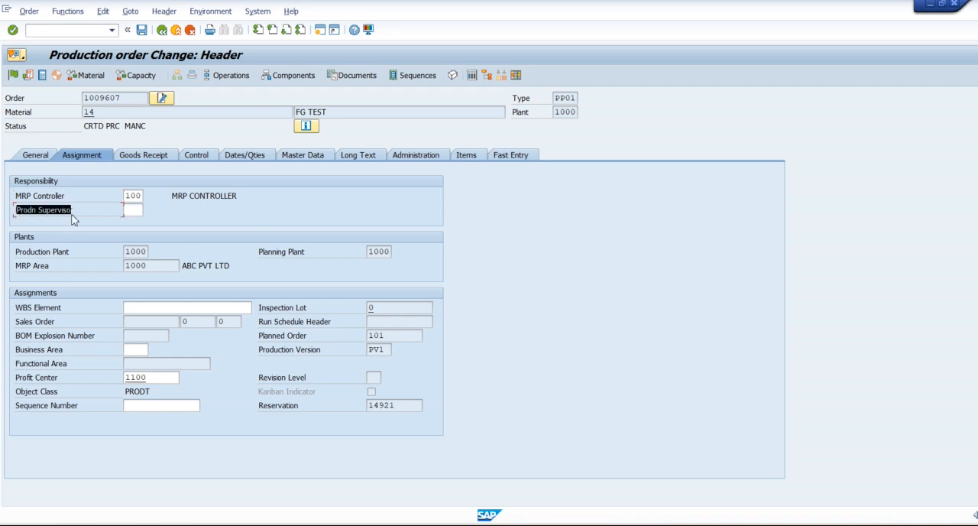
click(129, 212)
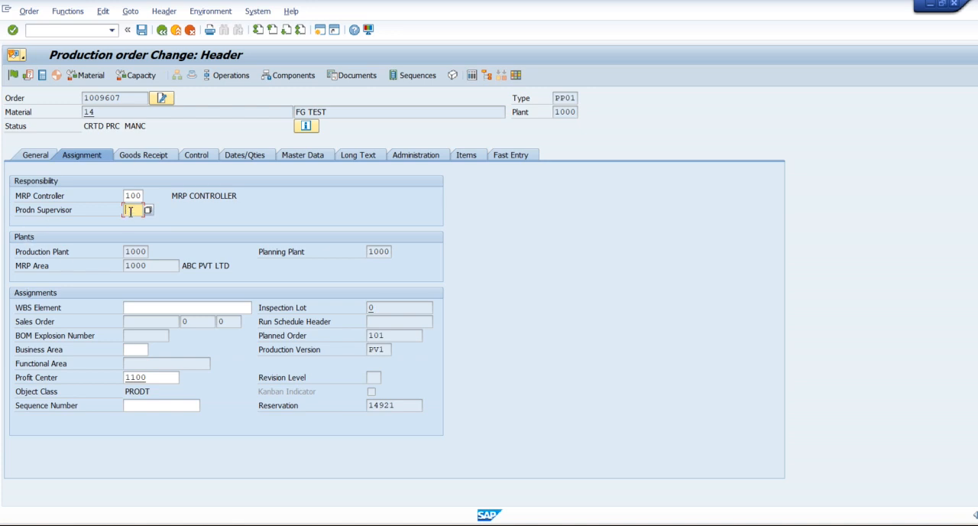
click(16, 198)
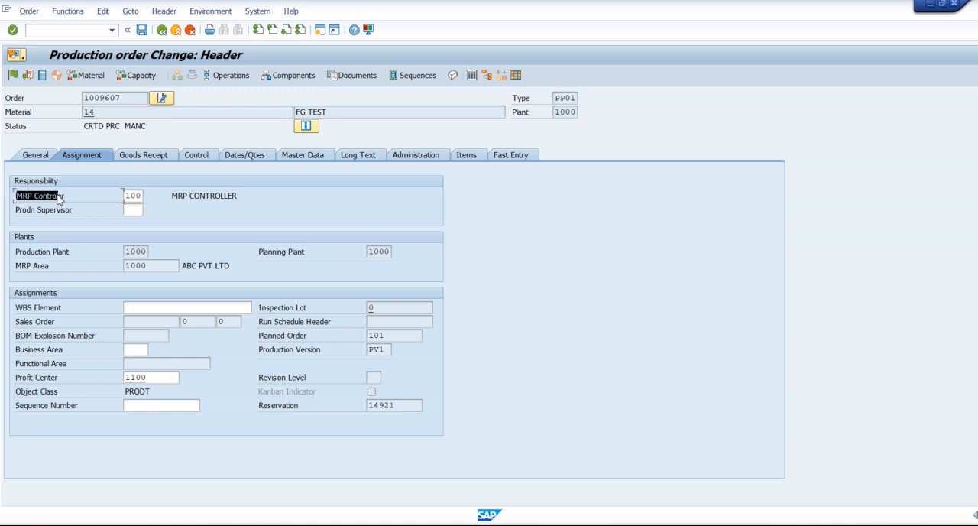
click(130, 196)
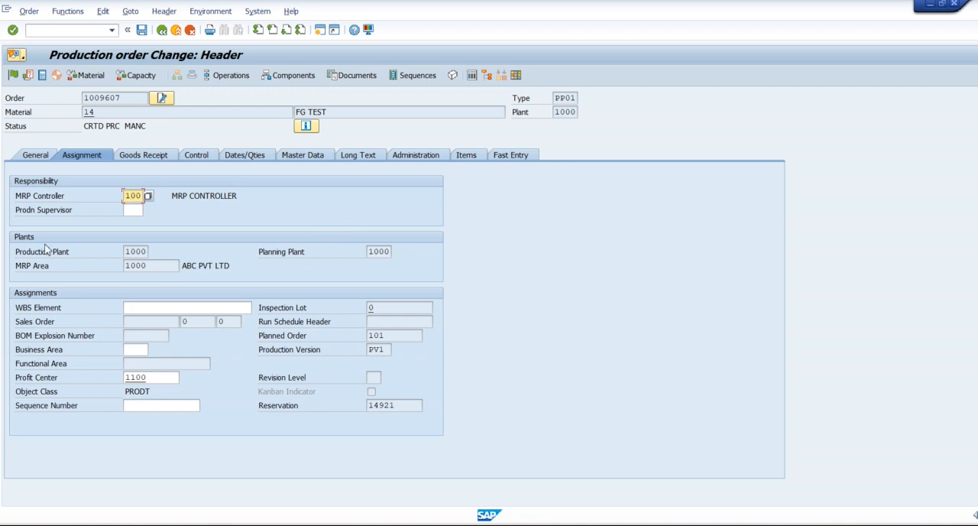
drag(21, 218, 75, 214)
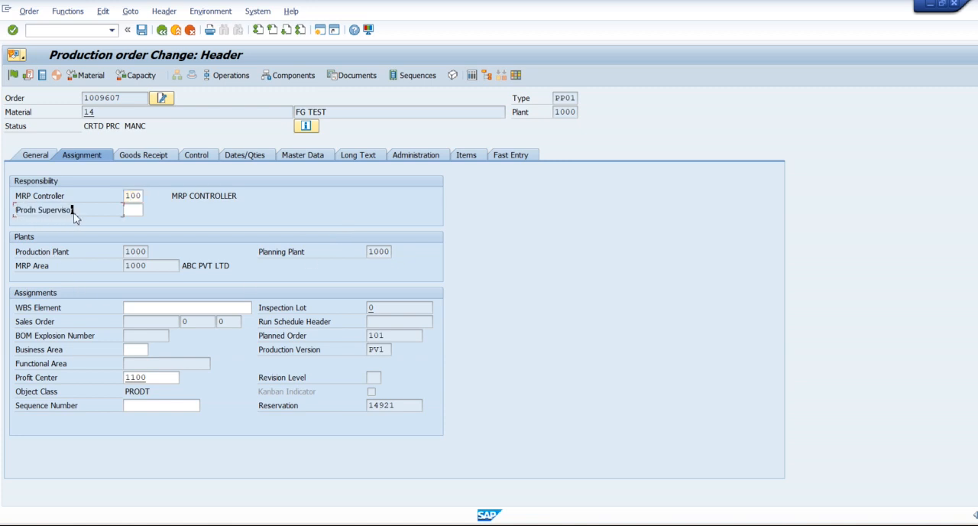
click(128, 210)
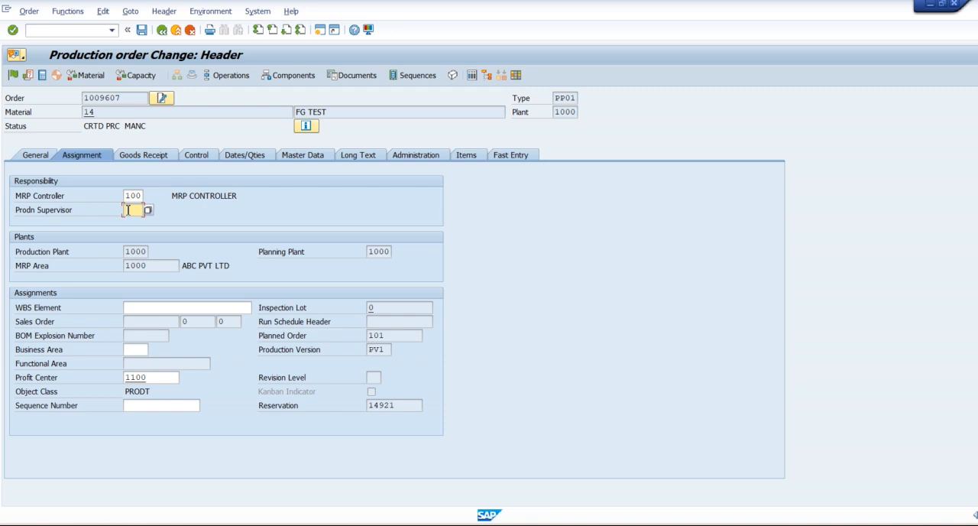
click(144, 252)
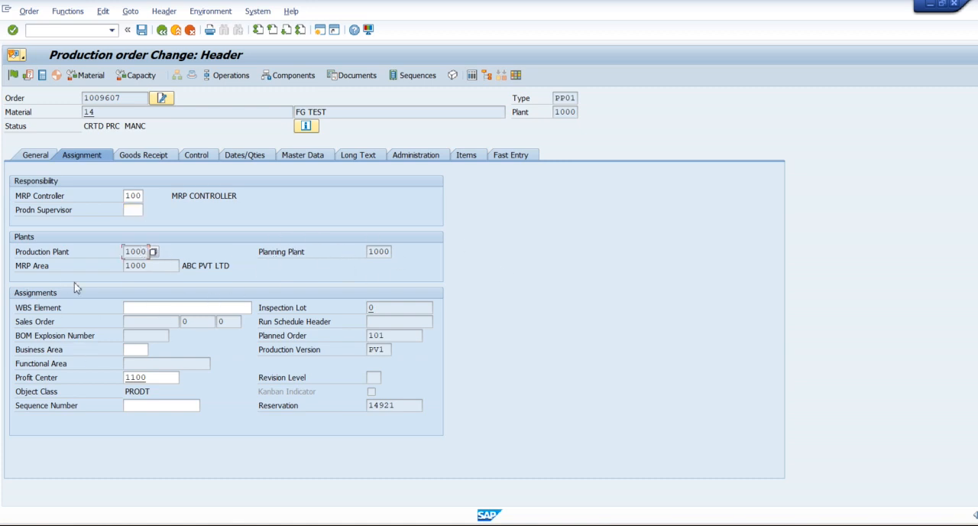
Step: Check the planned order, production version and reservation fields in the order's assignment data
click(265, 336)
click(401, 336)
drag(260, 357, 341, 356)
click(342, 356)
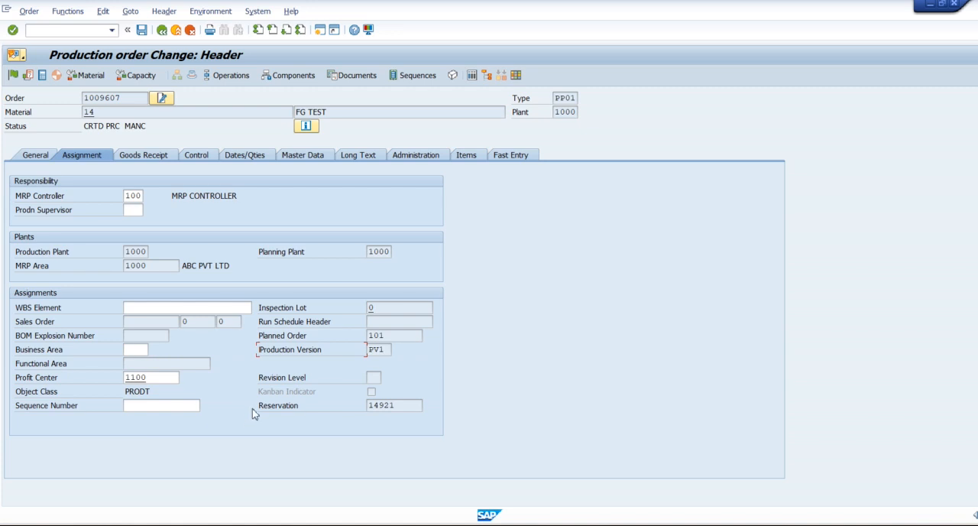
drag(260, 407, 306, 411)
click(305, 411)
click(414, 405)
Step: Run MIGO in another SAP session, look at the goods issue reference document options, and return to the production order
key(alt+Tab)
key(alt+Tab)
key(alt+Tab)
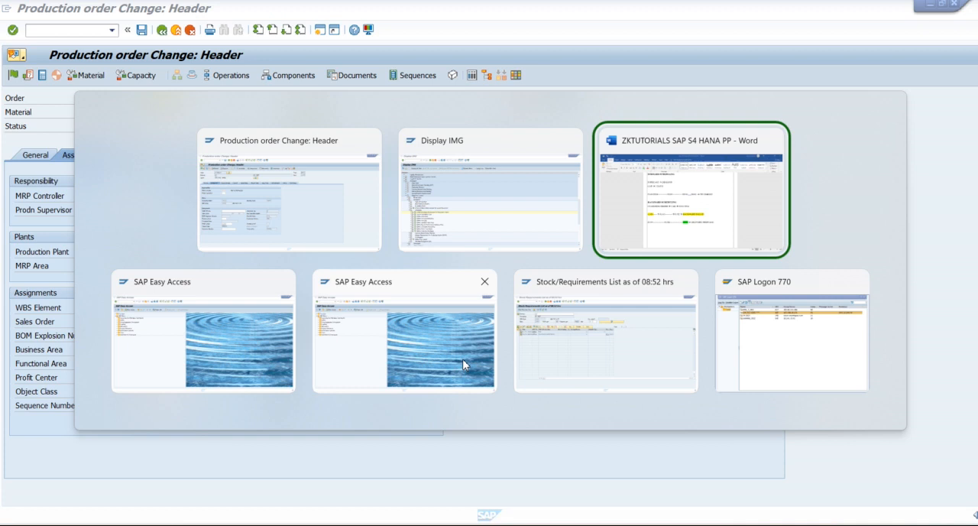
text(MIGO)
key(Return)
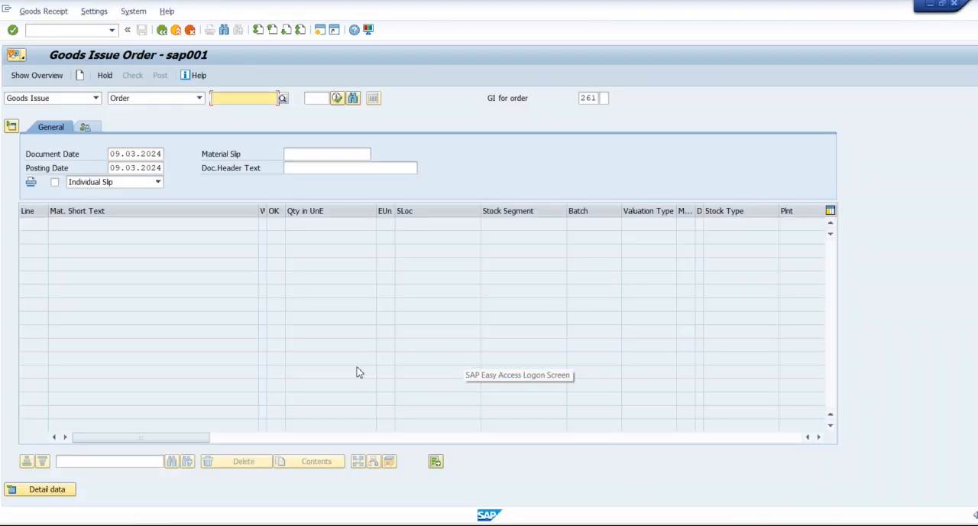
click(153, 100)
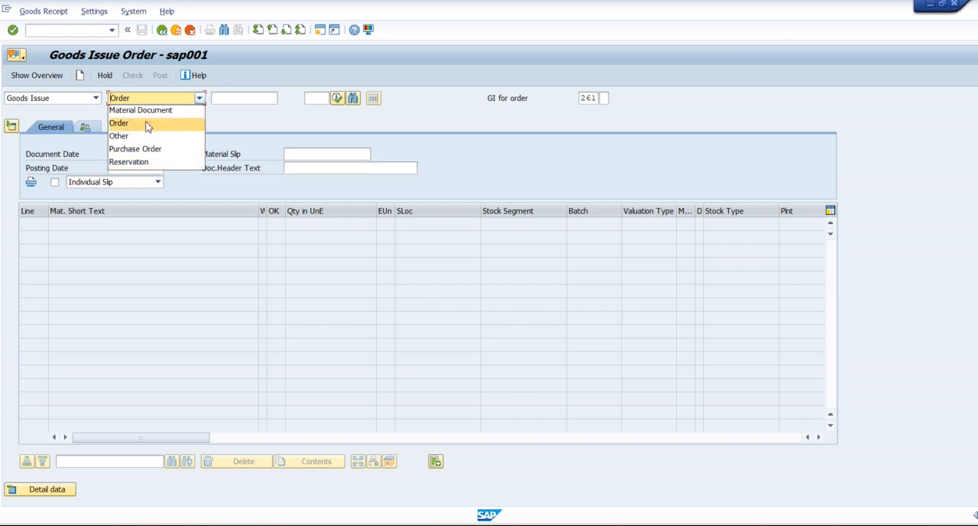
click(231, 129)
key(alt+Tab)
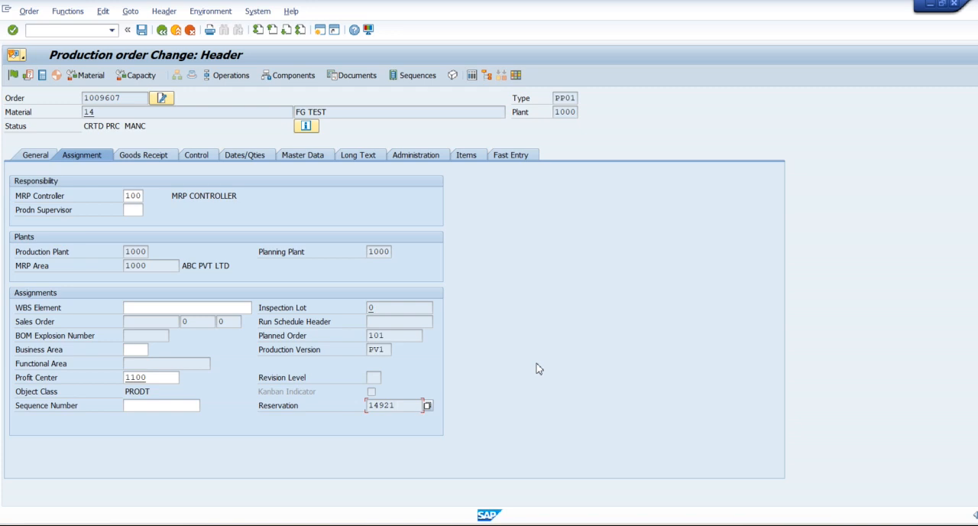
Step: Enable the Goods Receipt indicator in the order's goods receipt data and check the receiving storage location
click(136, 158)
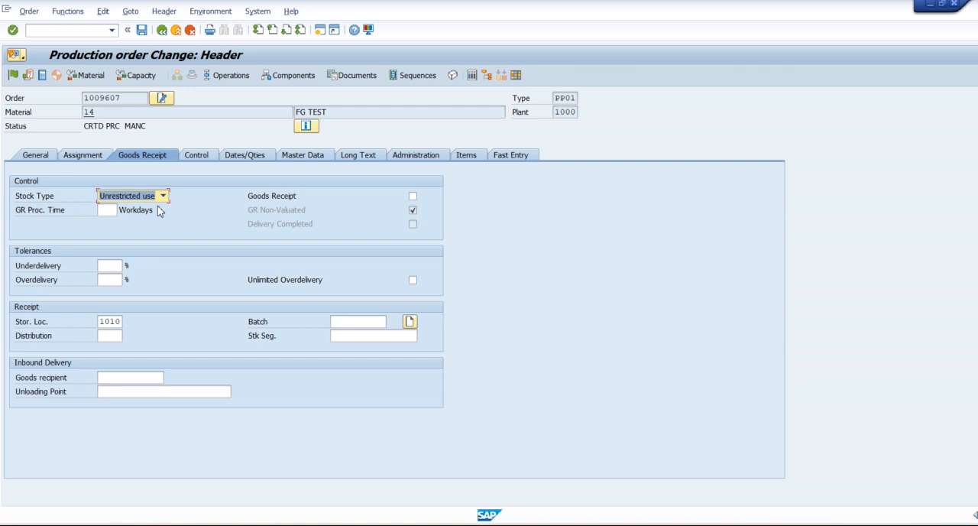
click(252, 201)
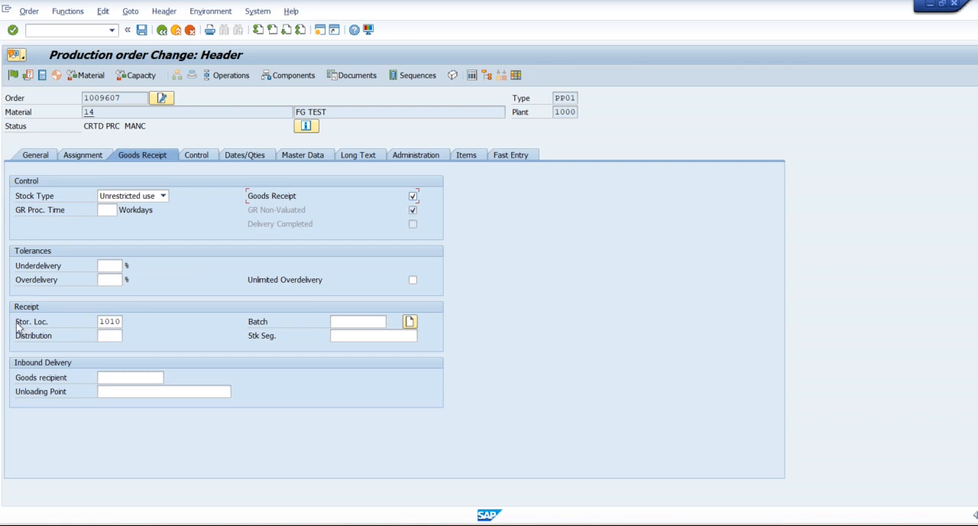
click(46, 325)
Step: Review the order's reservation control setting, planned order dates, production version and BOM across its control, date and master data
click(198, 156)
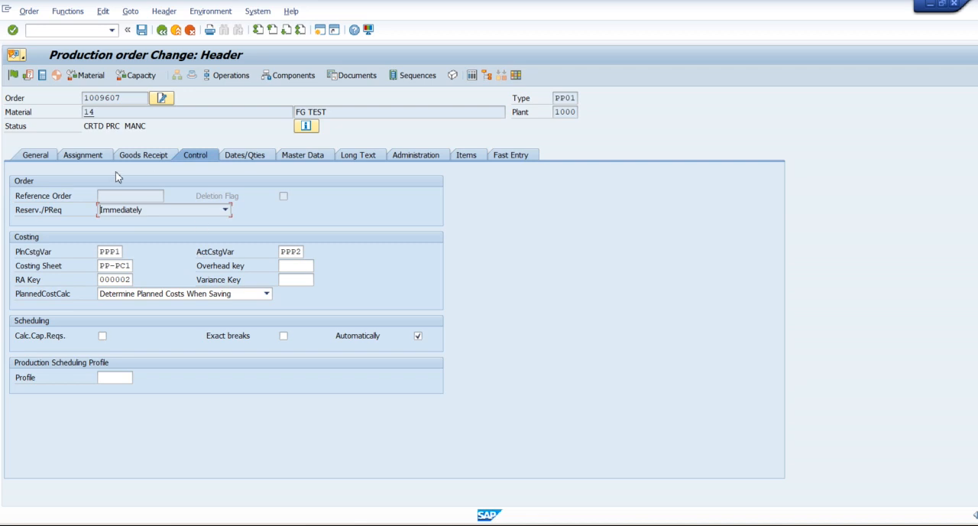
click(21, 209)
click(239, 158)
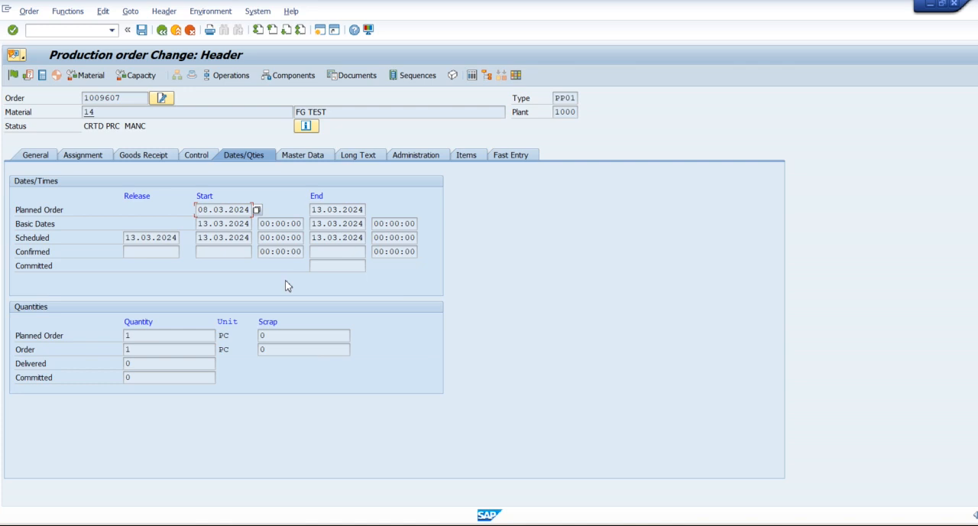
click(220, 209)
click(309, 157)
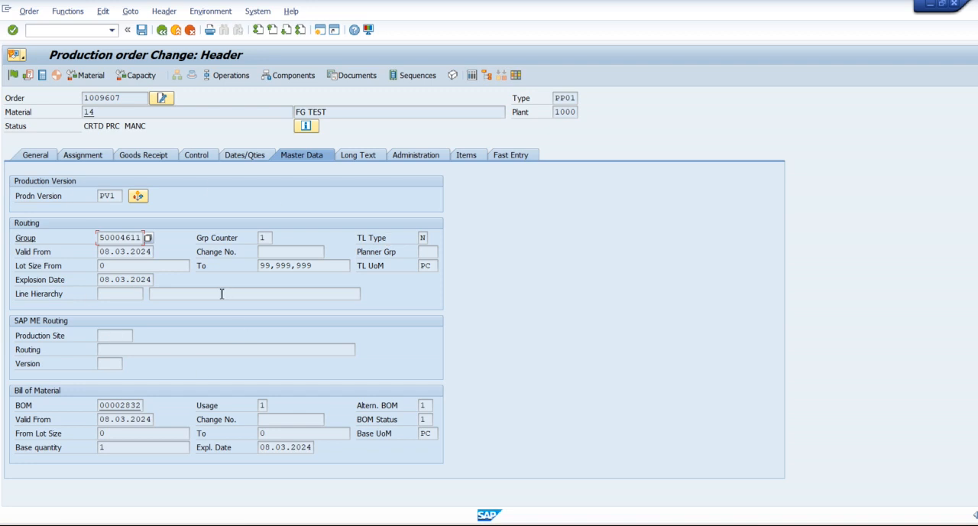
click(23, 196)
click(123, 405)
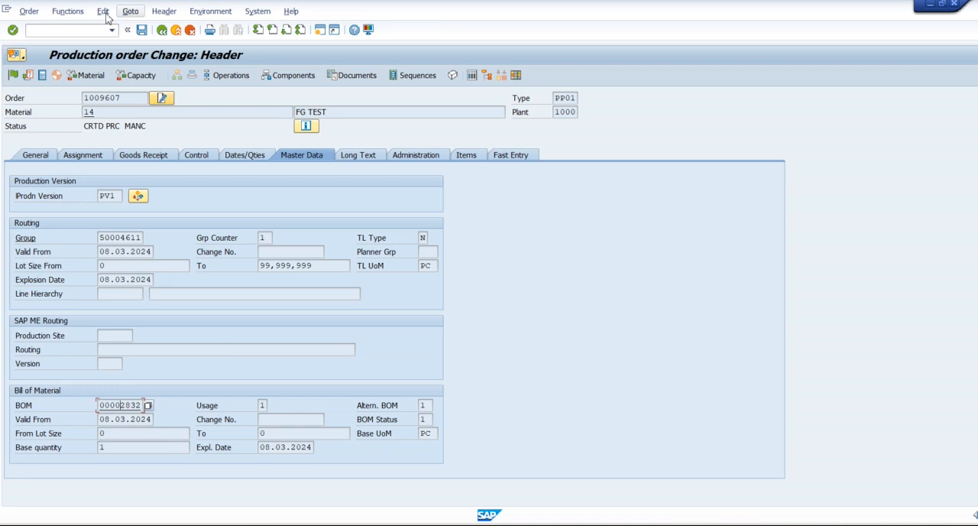
Step: Open Read PP Master Data, examine the routing and BOM explosion dates, and cancel without rereading the data
click(28, 12)
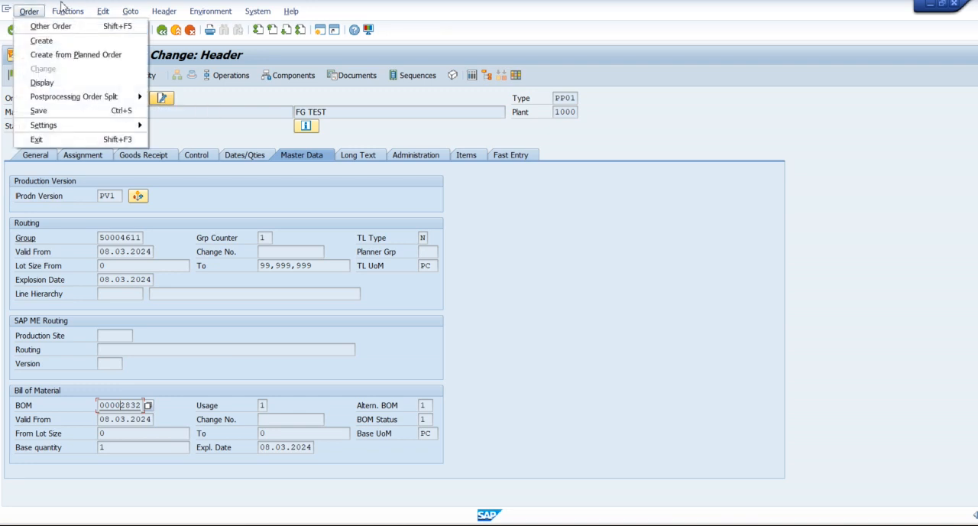
mouse_move(66, 13)
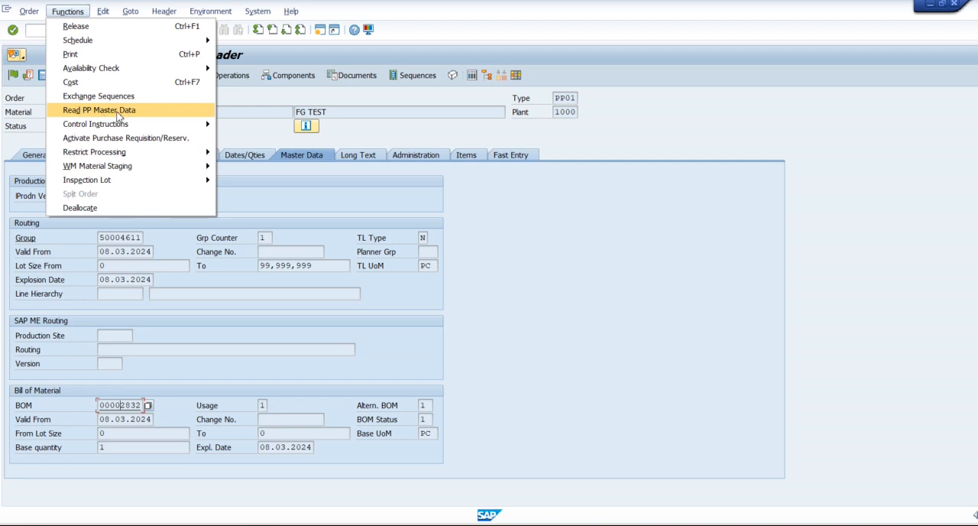
click(160, 400)
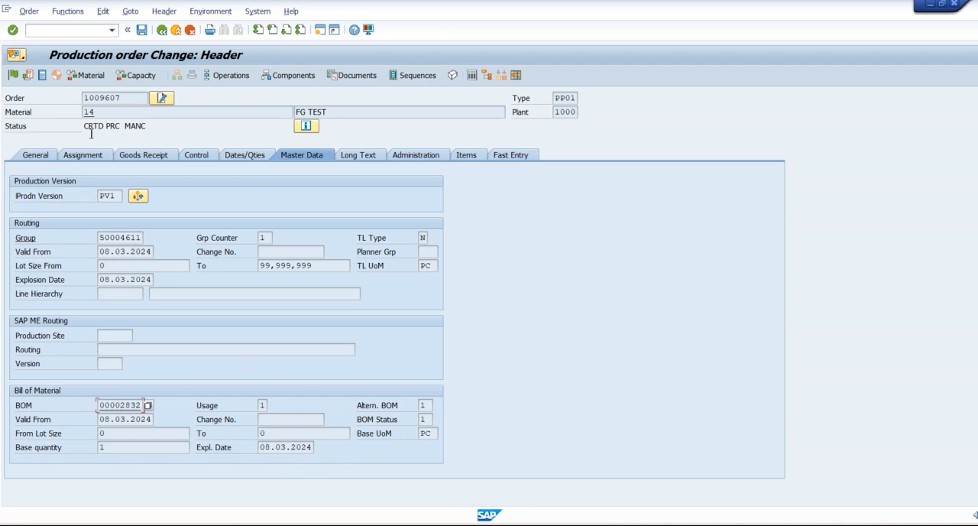
click(79, 17)
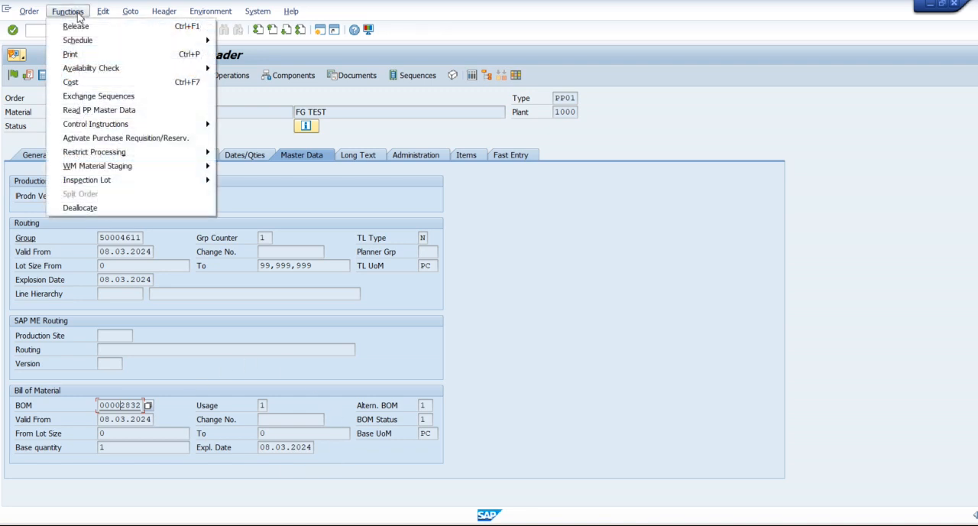
click(134, 112)
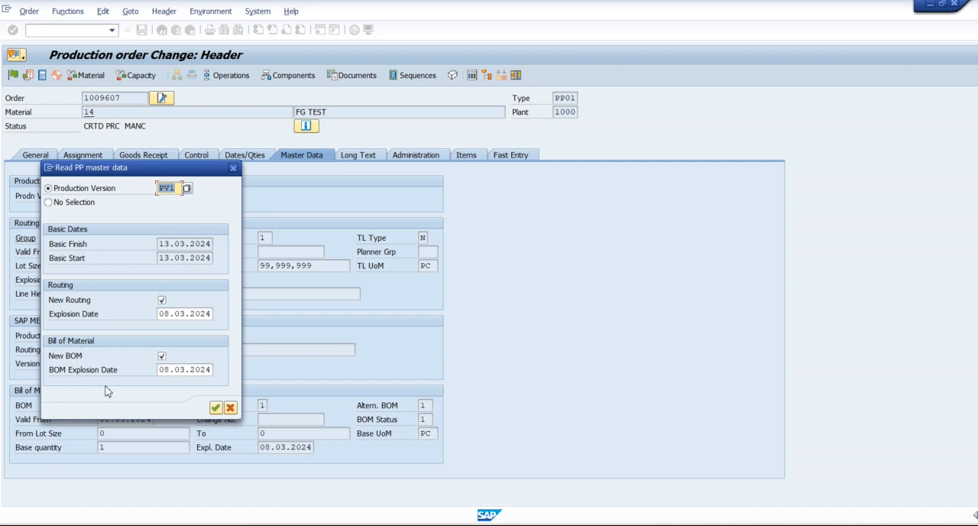
click(182, 315)
click(185, 370)
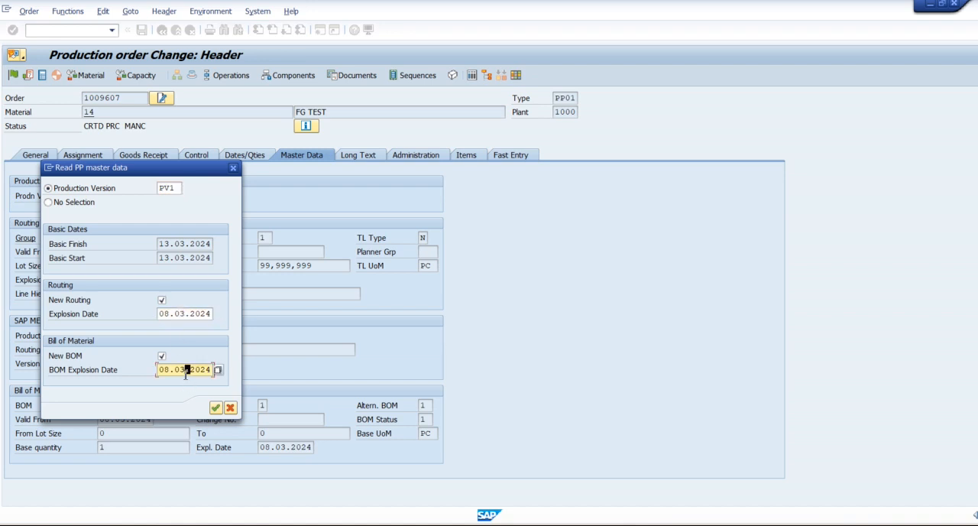
click(182, 314)
click(180, 370)
drag(183, 373, 177, 372)
click(230, 408)
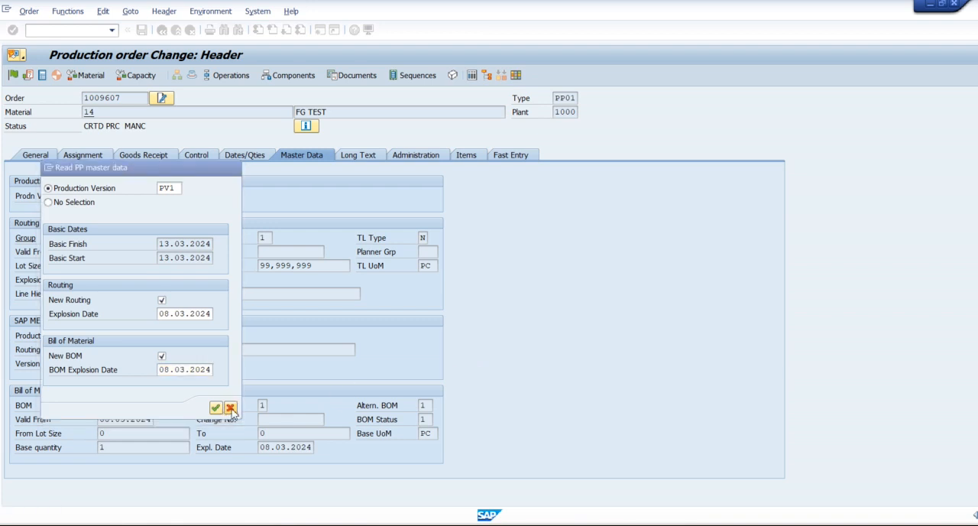
Step: View the production order's long text, administration data, items and fast entry details
click(361, 157)
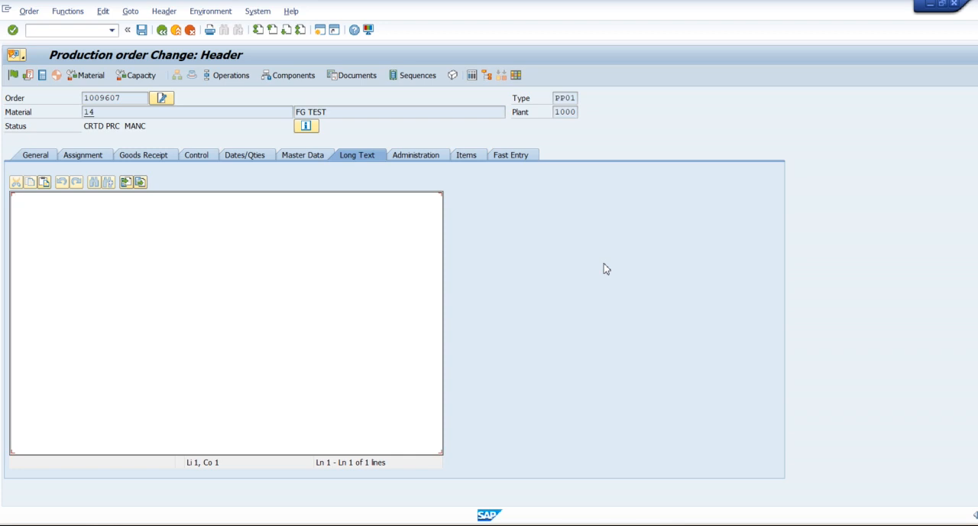
click(424, 156)
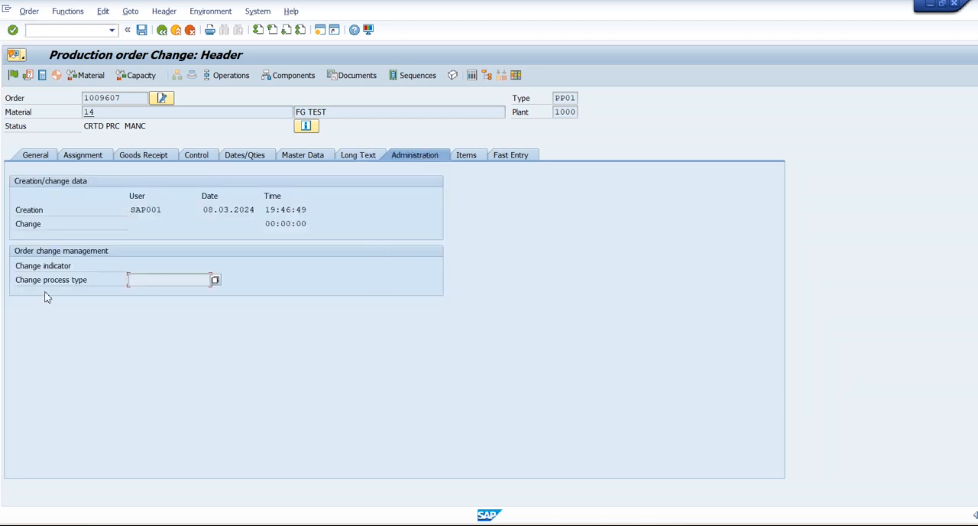
click(470, 157)
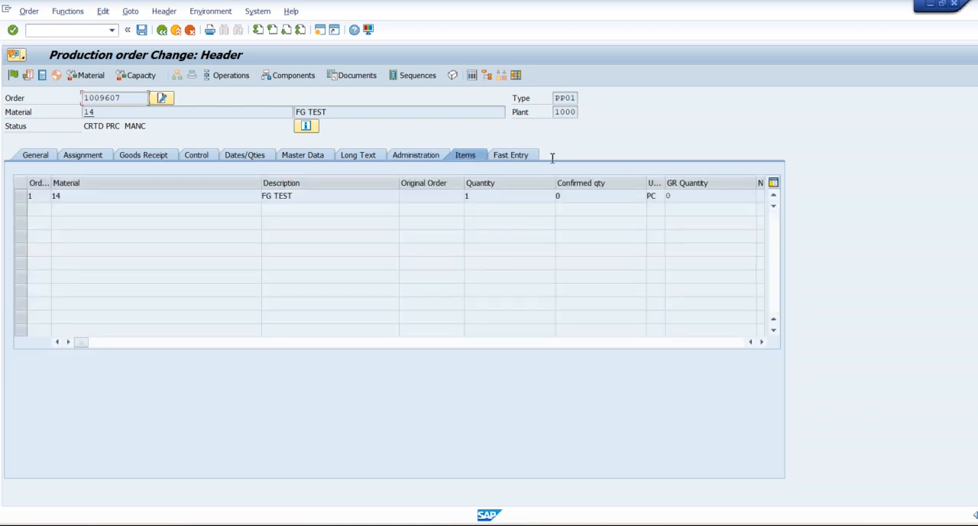
click(523, 159)
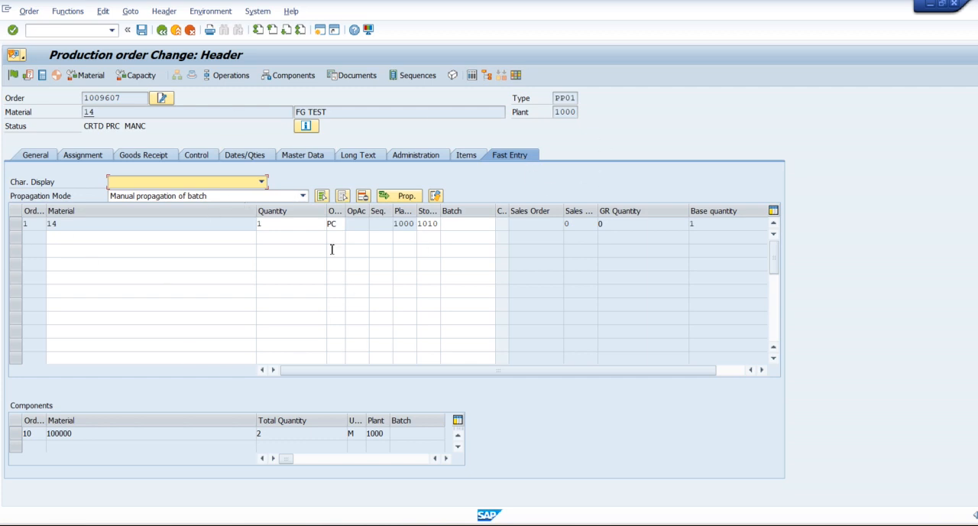
Step: Check material availability for the production order, and review the in-house production operation in the operation overview
click(92, 78)
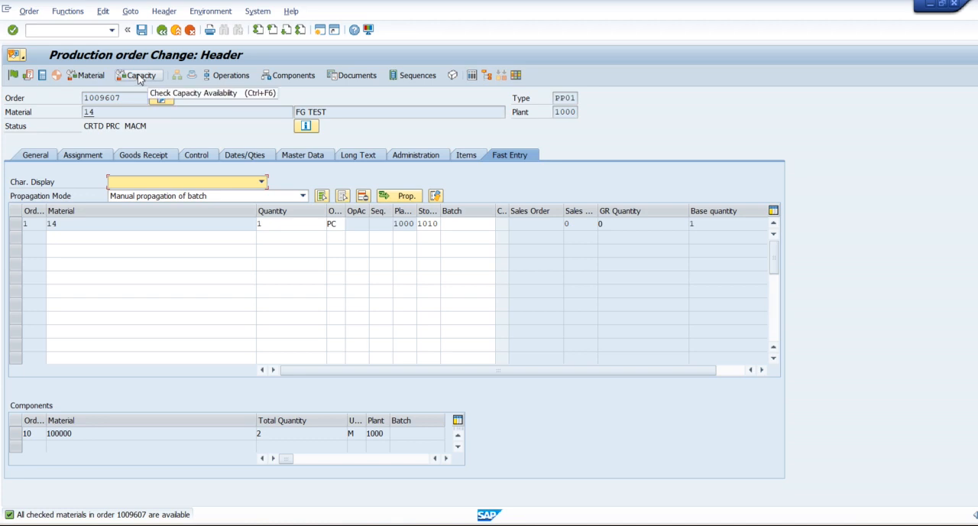
click(231, 75)
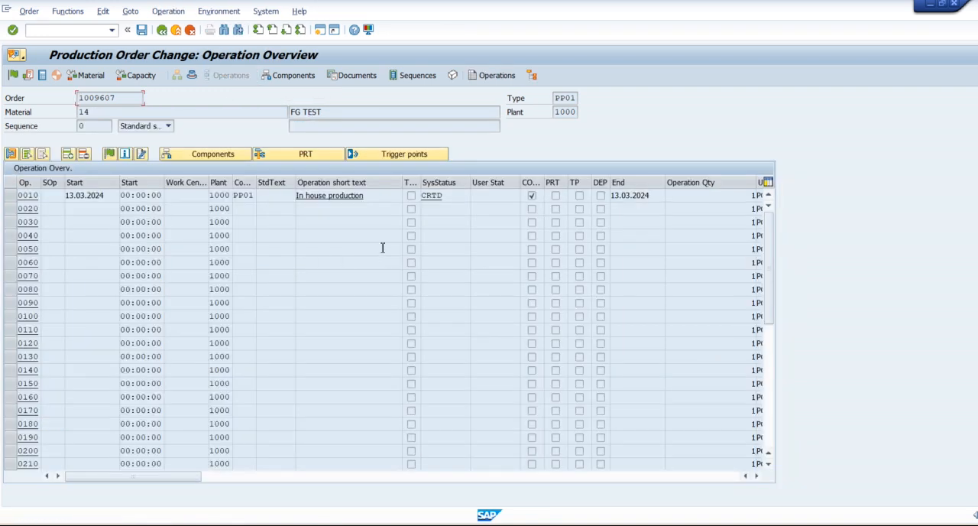
drag(361, 197, 298, 197)
click(300, 197)
Step: Review the component overview of the production order, checking the steel sheet component and its requirement quantity
click(291, 77)
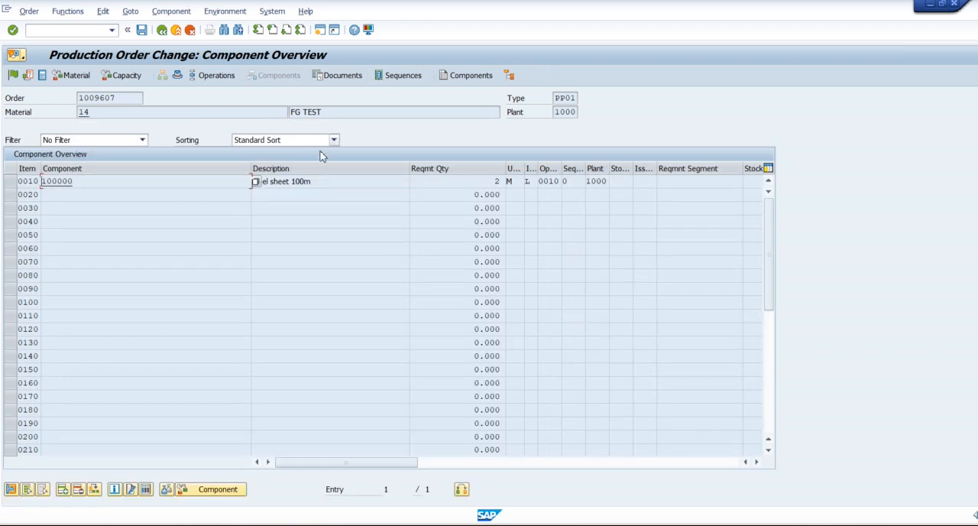
click(322, 184)
click(462, 182)
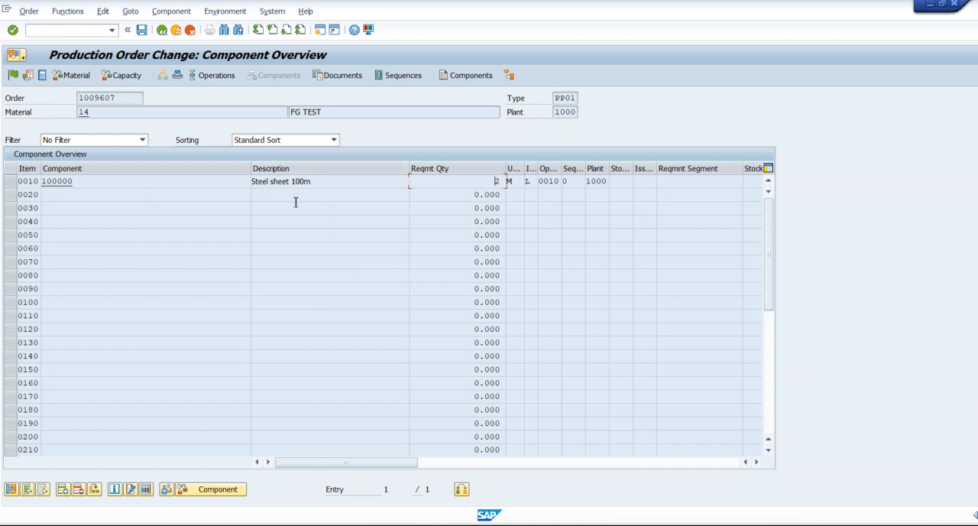
Step: Attach the Word file FAQ_20240103053709.147_X to the production order and save the order
click(22, 58)
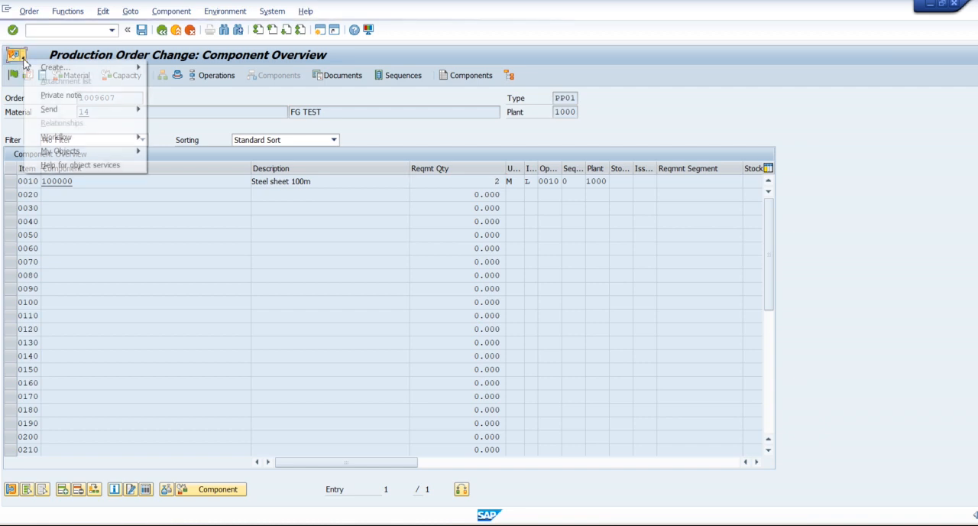
mouse_move(55, 67)
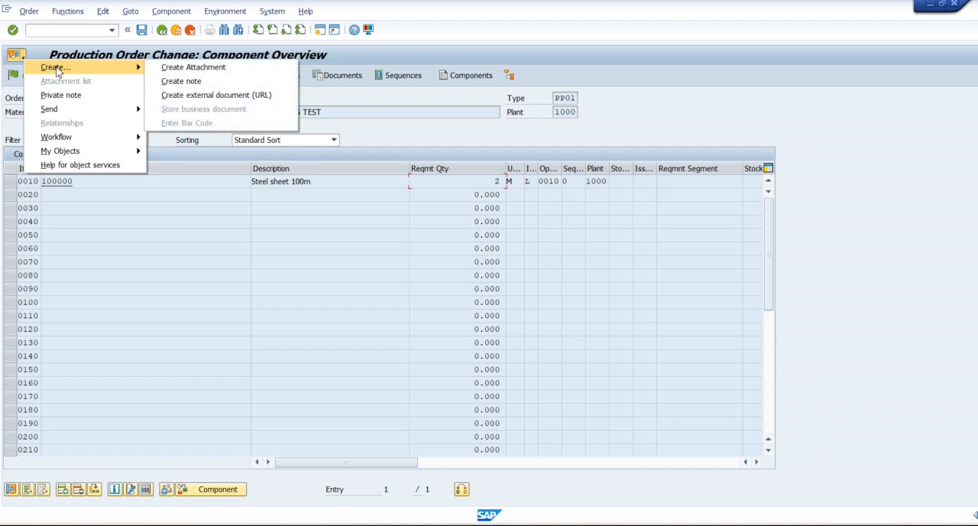
click(222, 68)
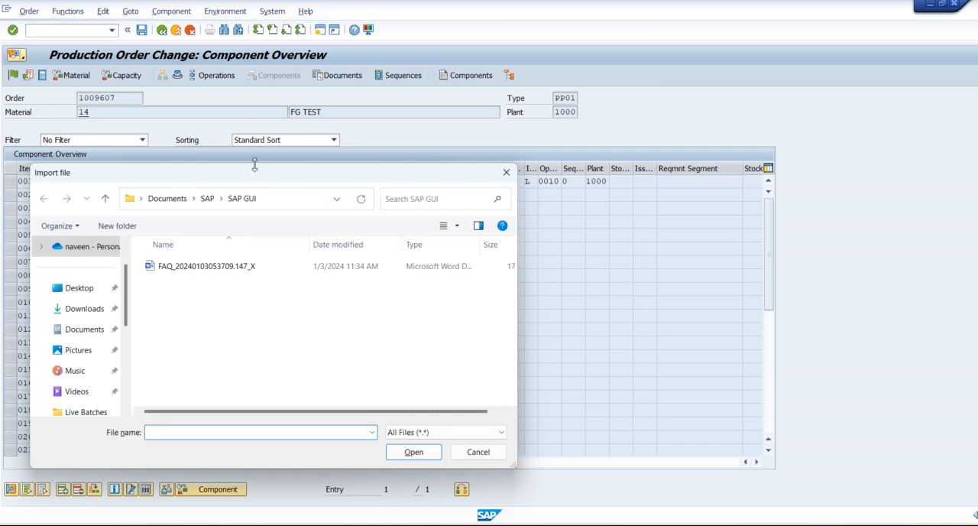
key(Escape)
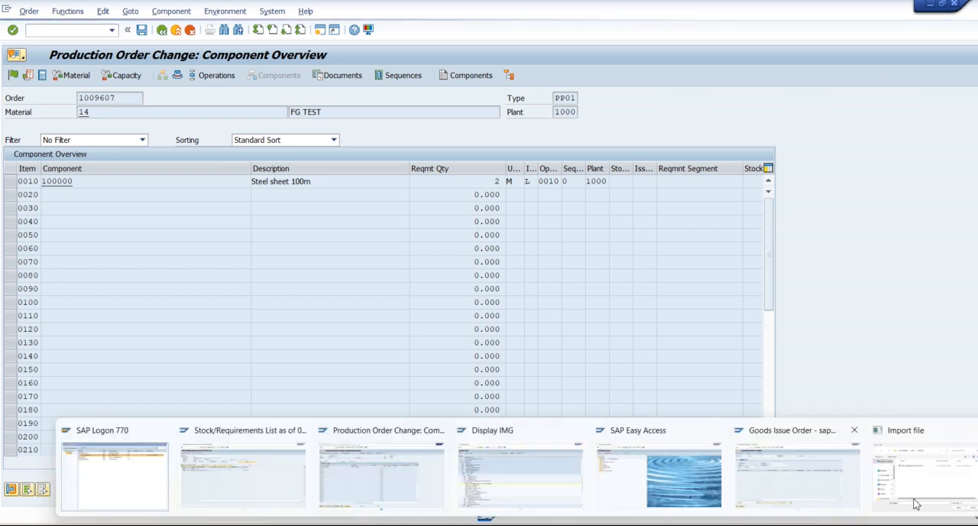
click(937, 489)
drag(219, 177, 252, 117)
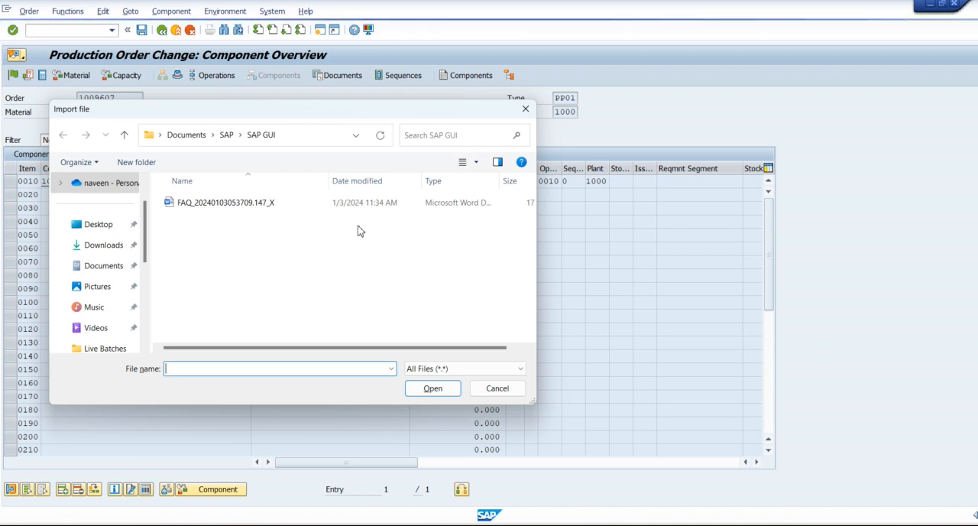
click(224, 207)
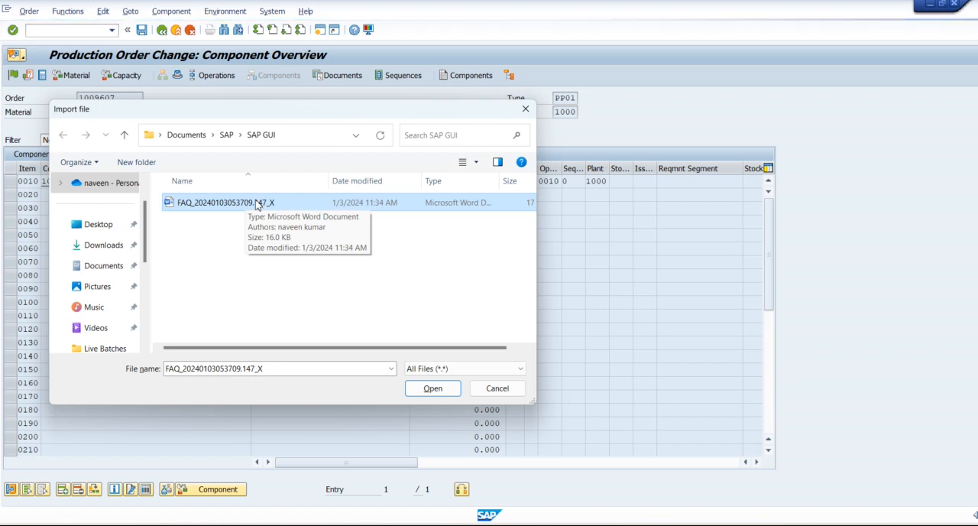
double_click(257, 203)
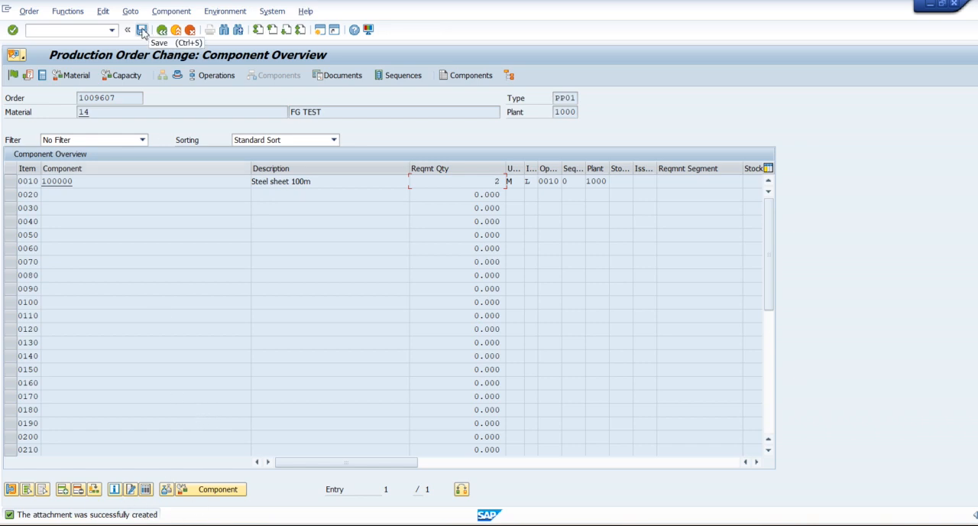
click(142, 32)
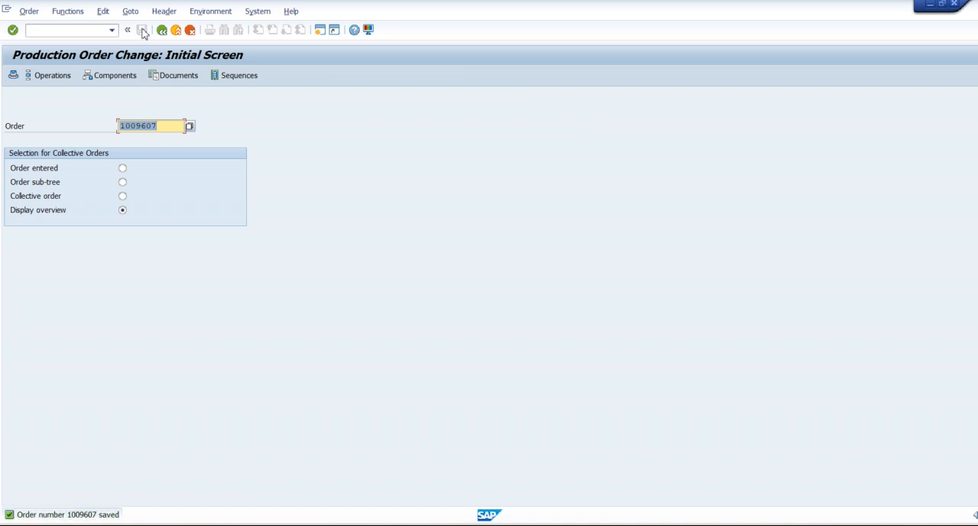
Step: Reopen the saved production order, check its attachment list and component overview, and return to the header
key(Return)
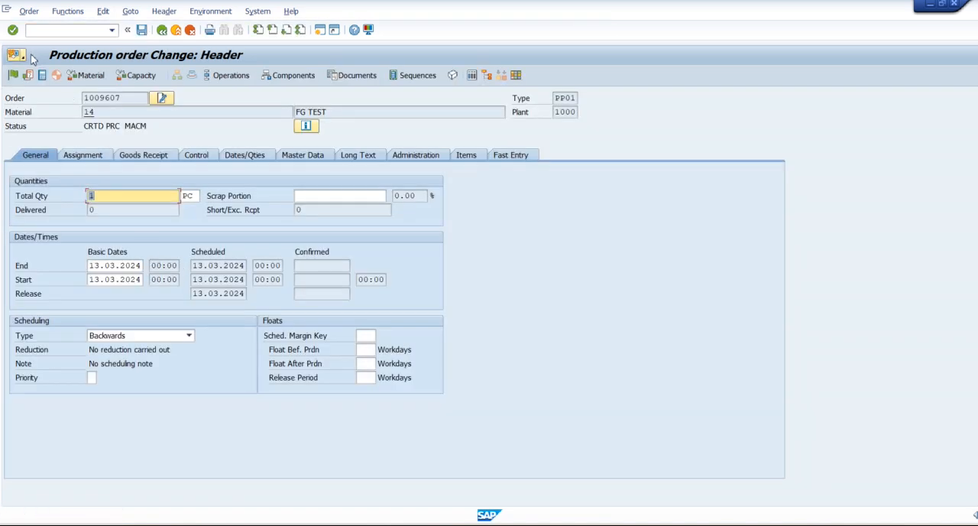
click(23, 59)
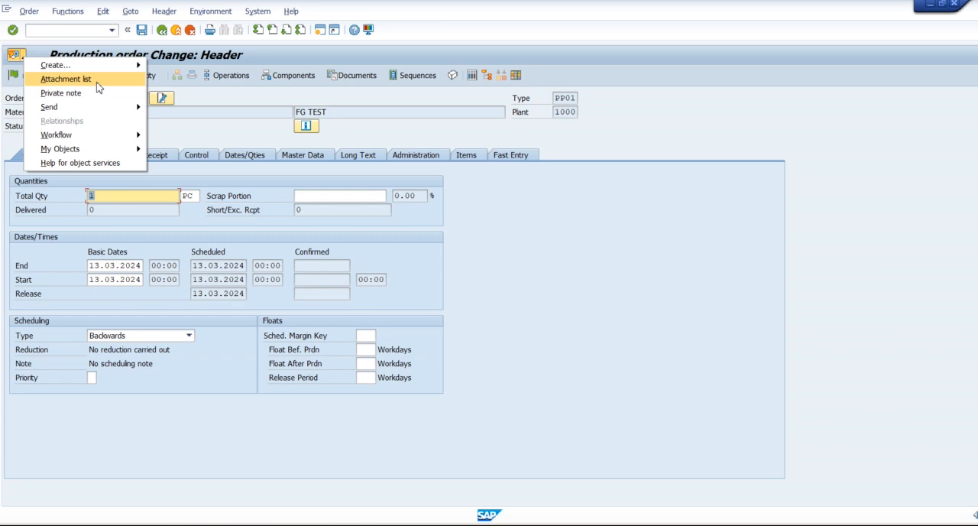
click(66, 78)
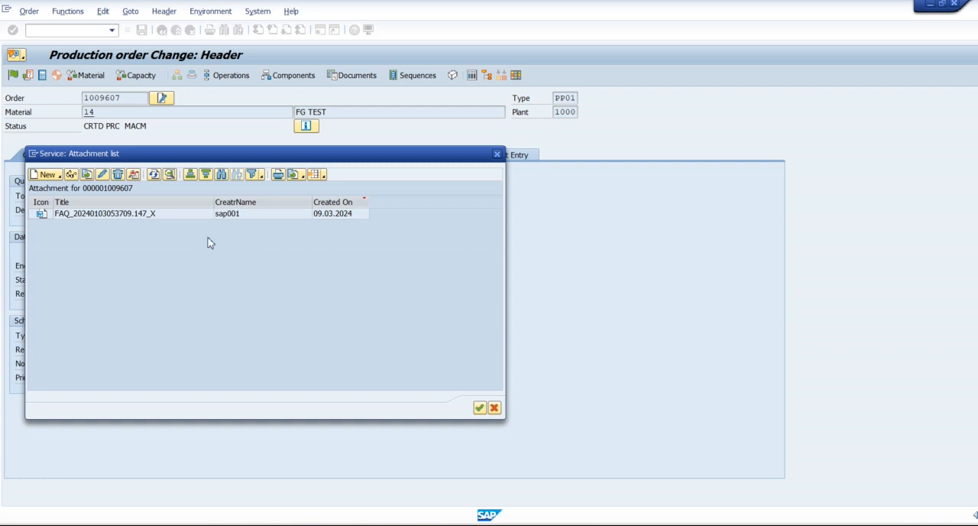
click(166, 215)
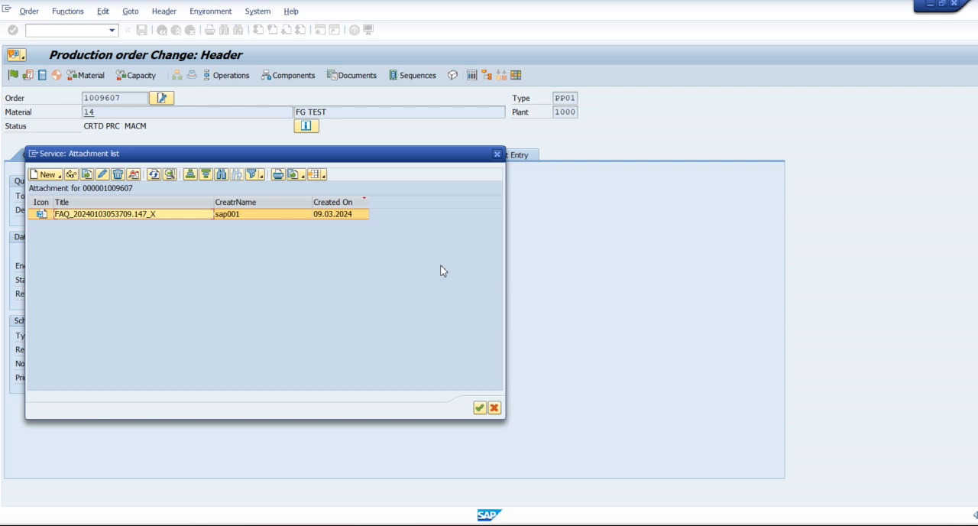
click(496, 154)
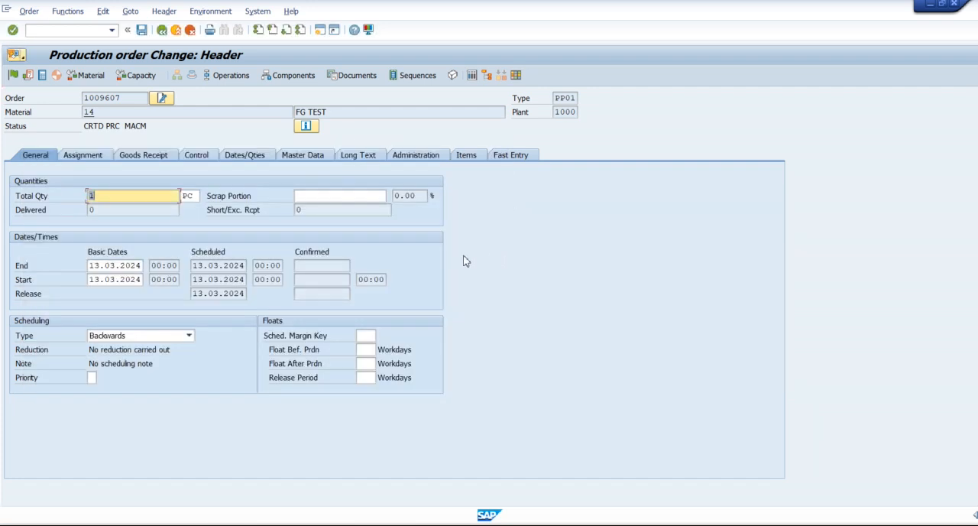
click(294, 75)
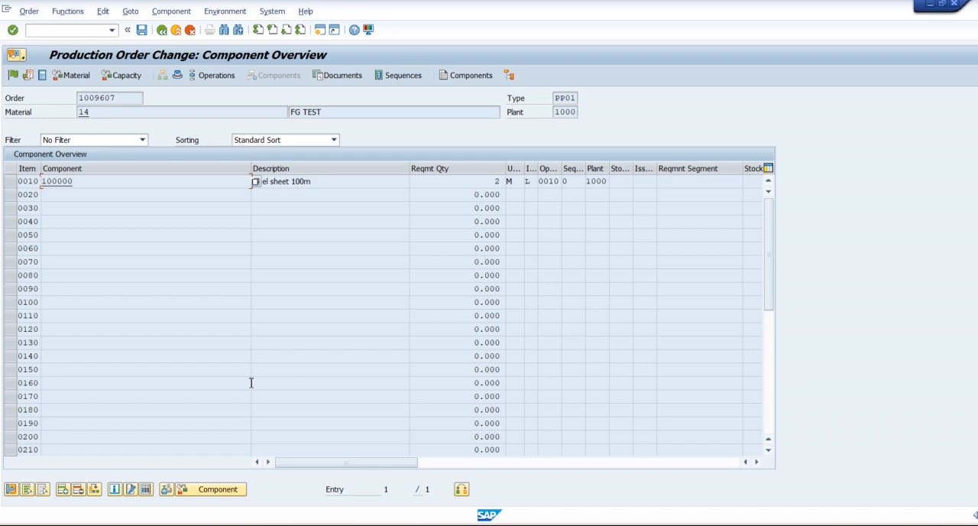
click(178, 76)
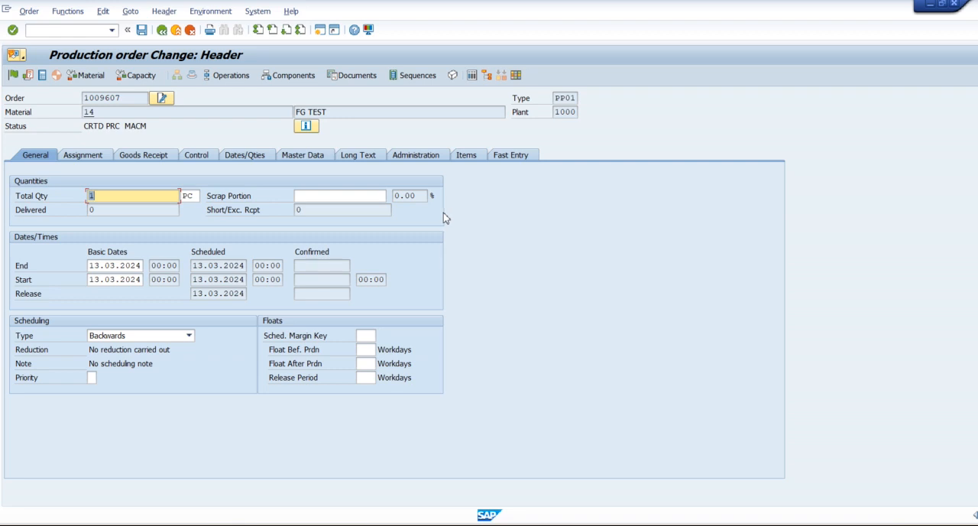
Step: Try to release the production order, and examine the release message in the log overview
click(13, 75)
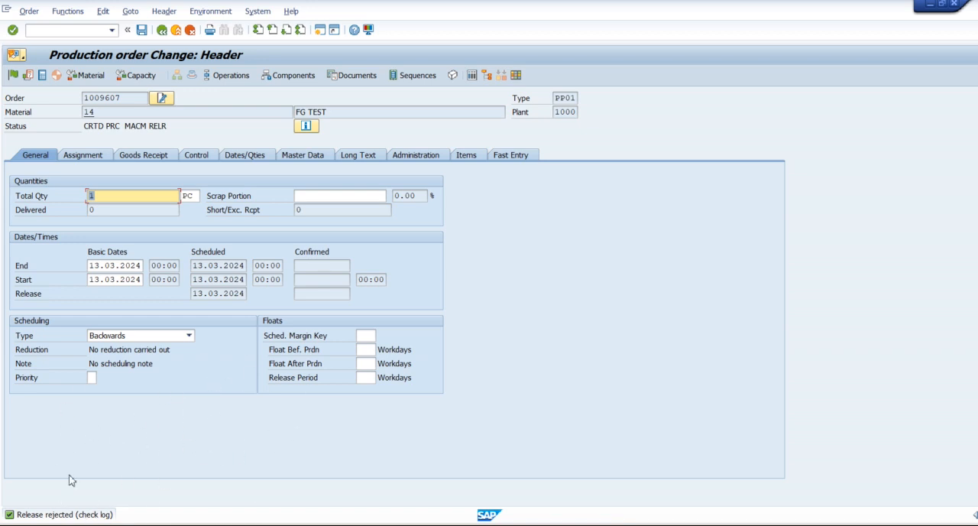
click(131, 11)
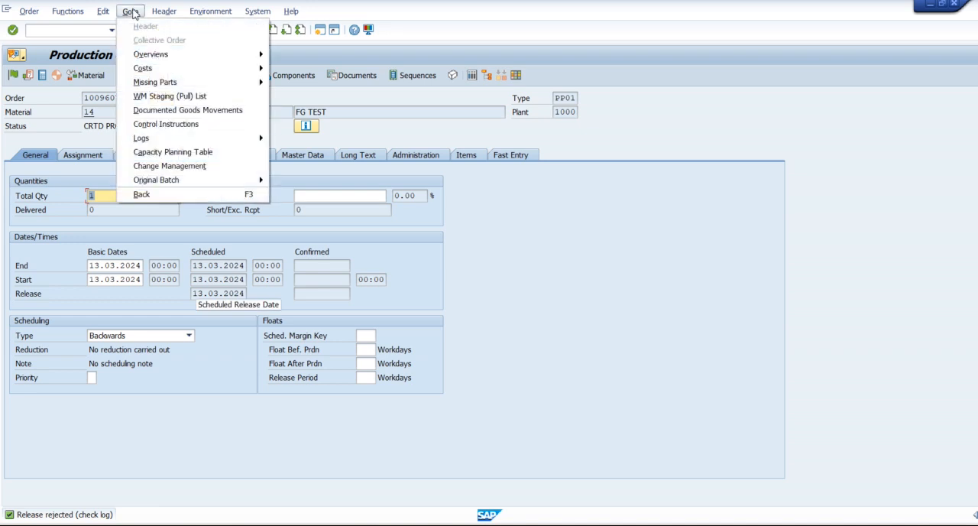
mouse_move(195, 142)
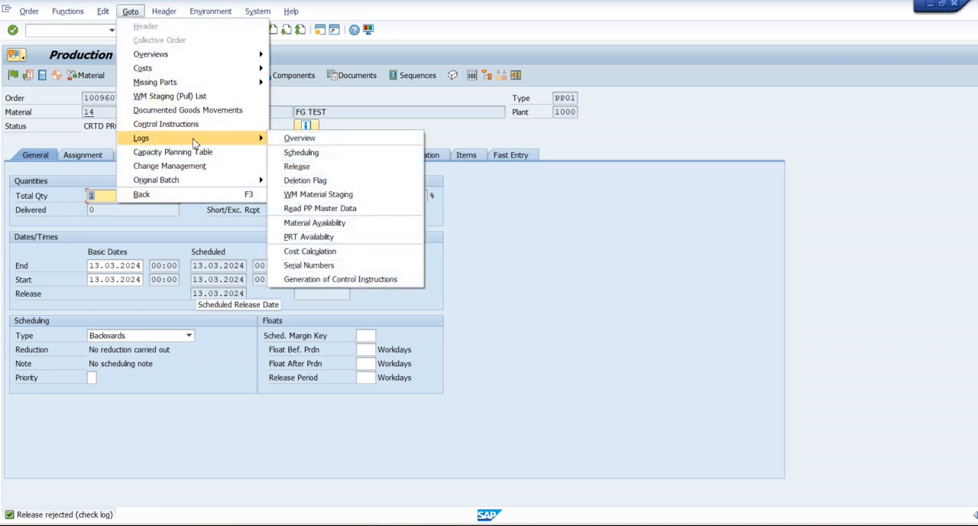
click(342, 143)
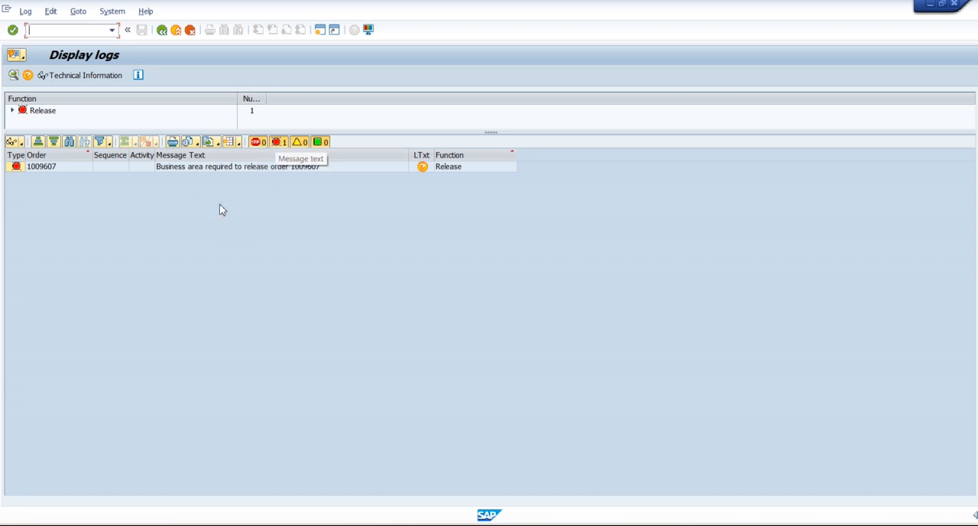
click(161, 29)
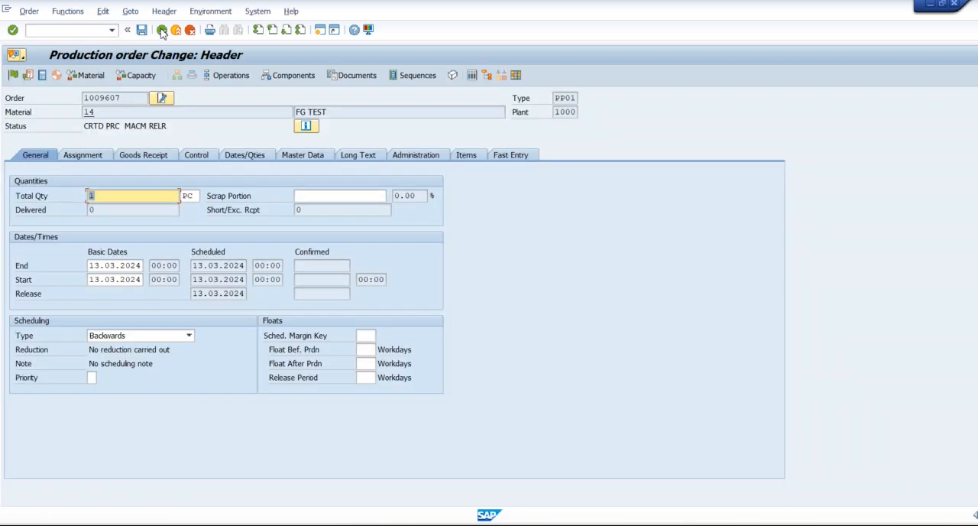
Step: Set the business area in the order's assignment data to 1101 (Autotex)
click(89, 155)
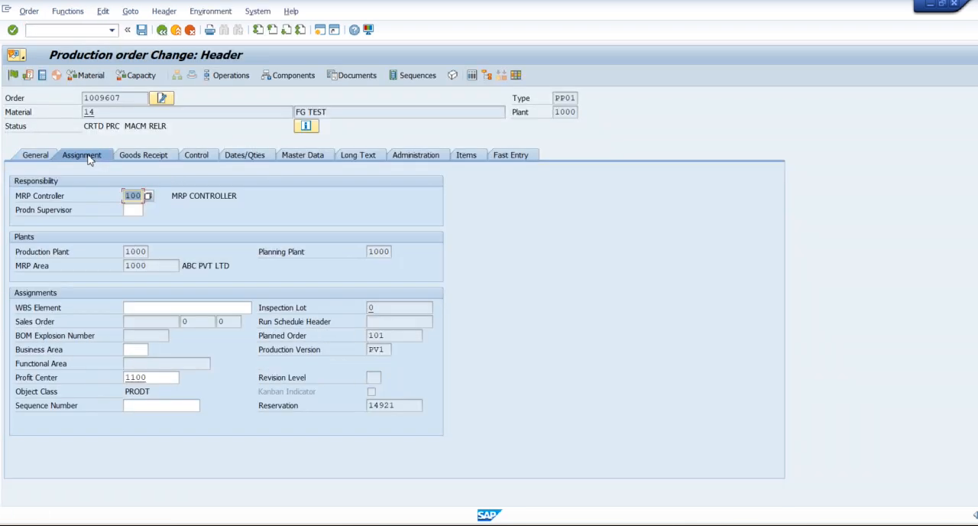
click(55, 351)
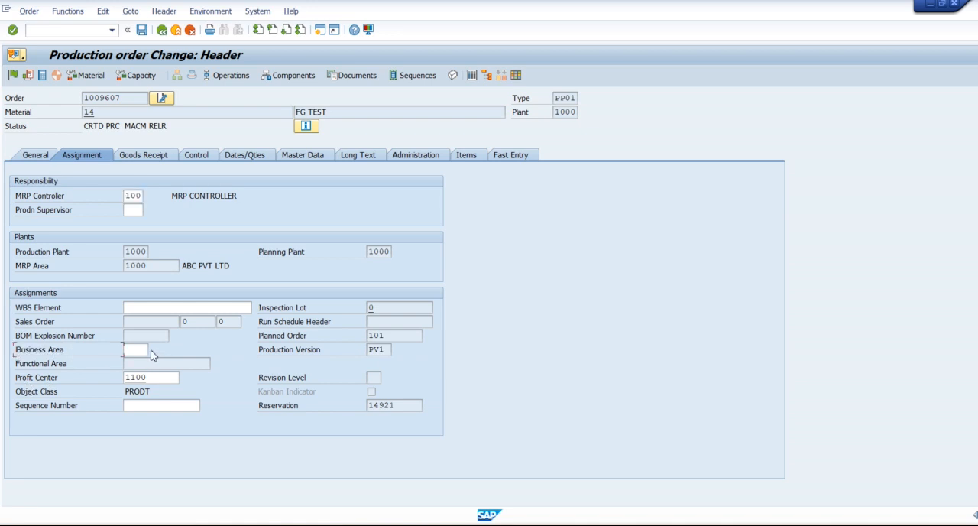
click(138, 350)
click(153, 350)
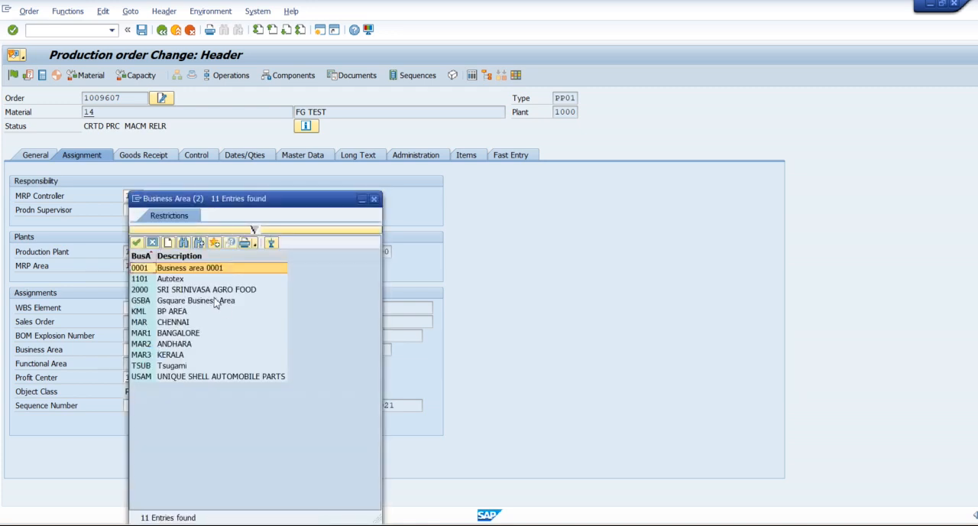
click(178, 281)
double_click(183, 282)
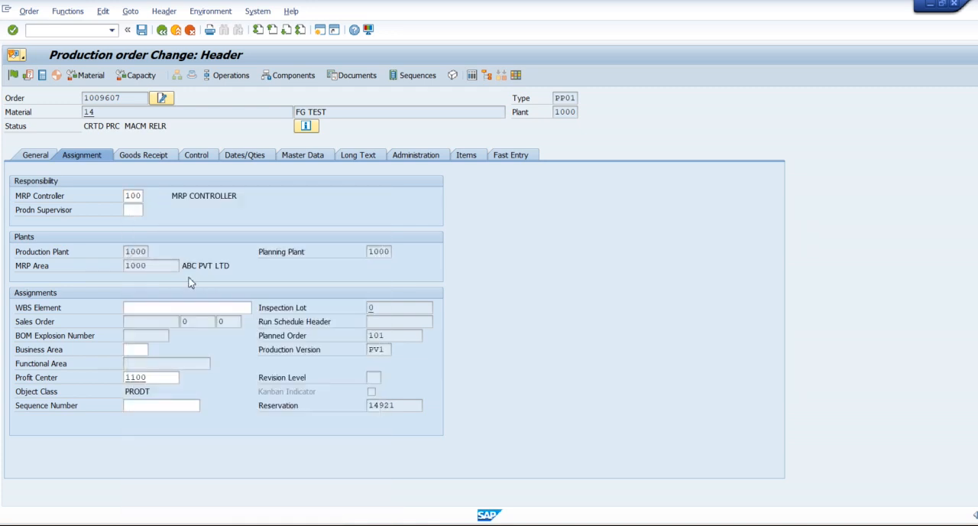
key(Return)
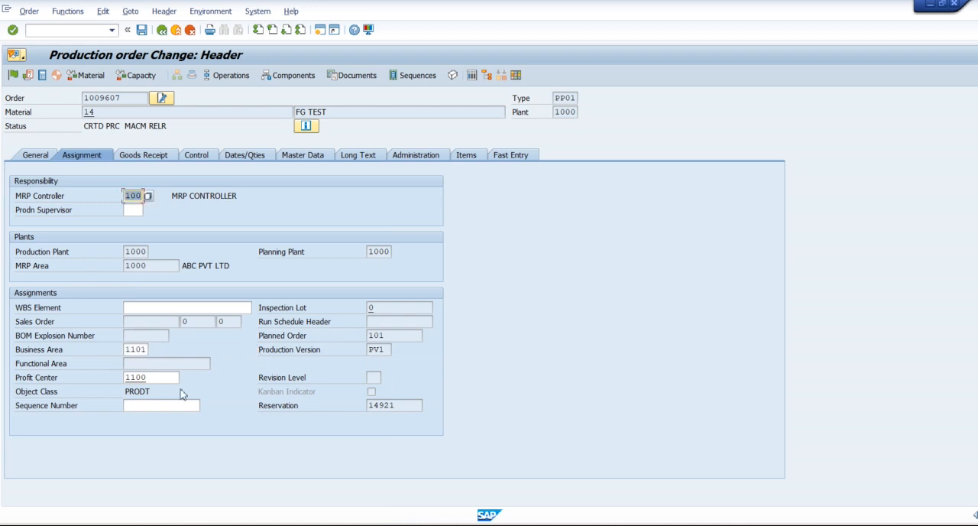
Step: Release the production order and save it
click(14, 77)
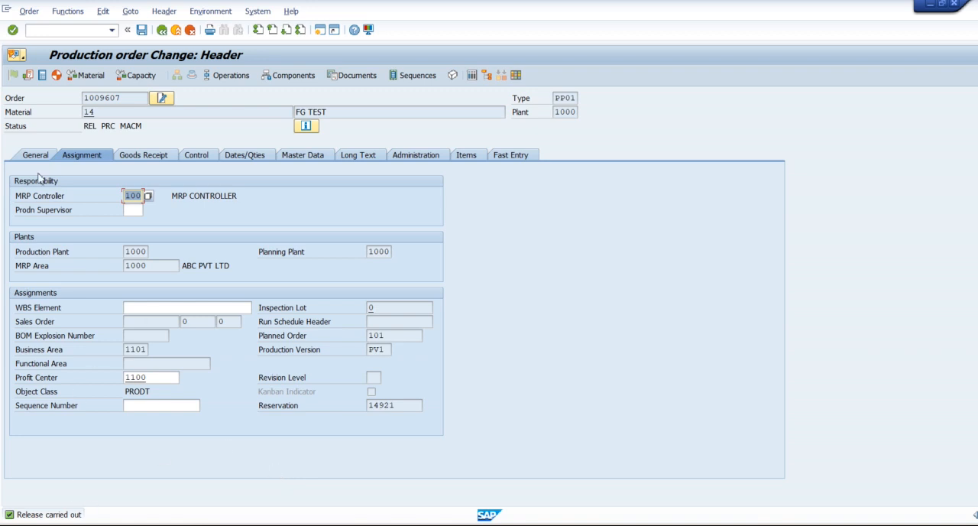
click(141, 31)
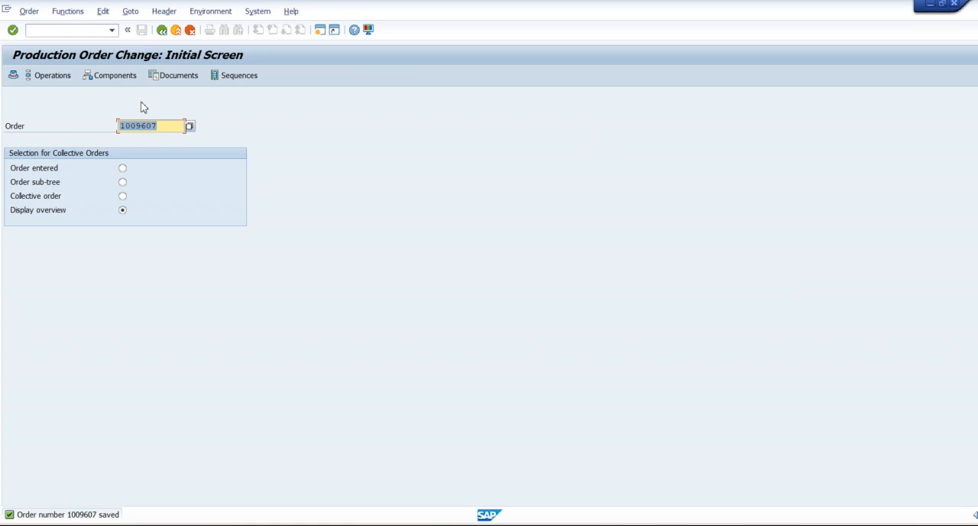
Step: Reopen the production order and review the descriptions of its active system statuses
key(Return)
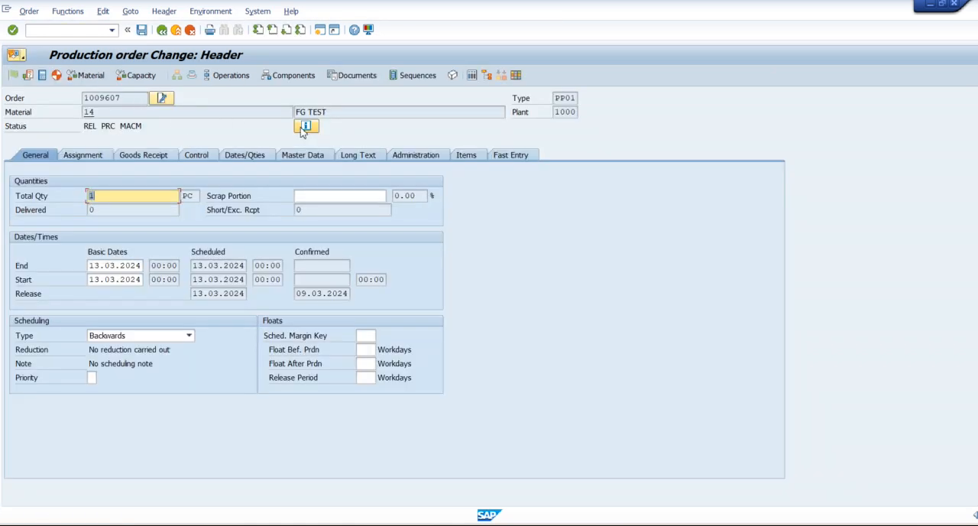
click(306, 126)
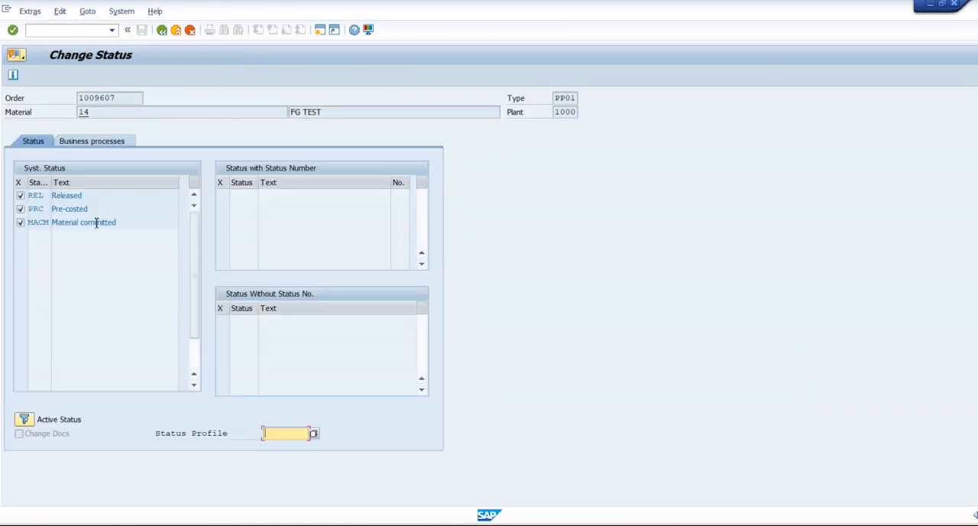
drag(84, 196, 52, 208)
click(64, 208)
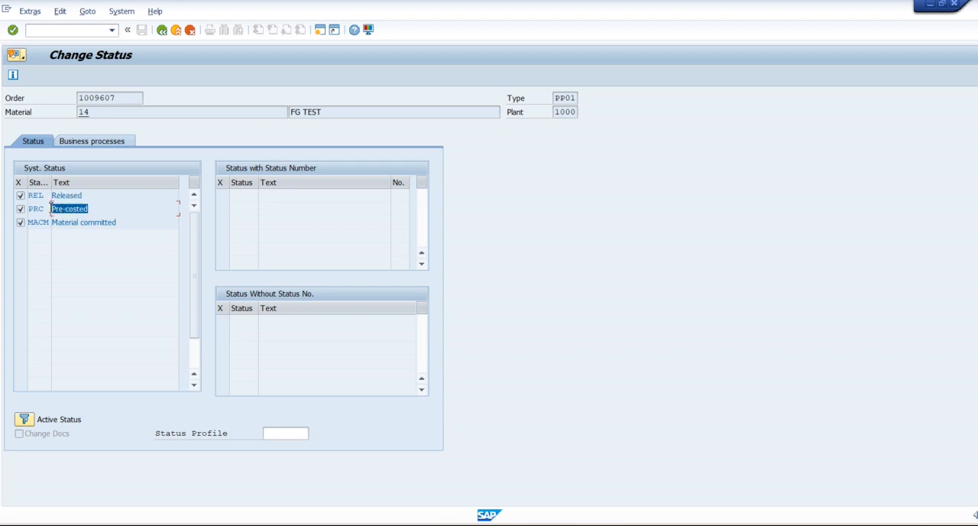
click(51, 209)
drag(123, 222, 52, 223)
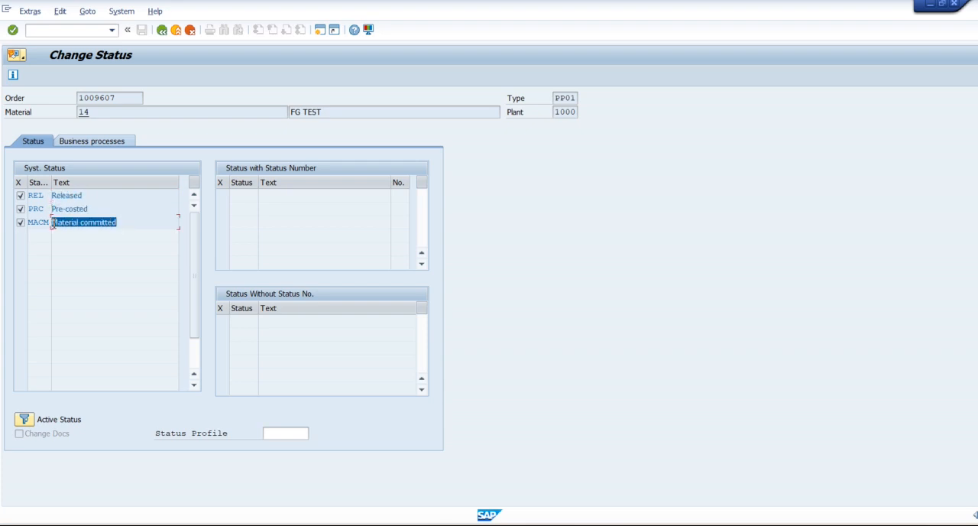
Step: Copy the production order number from the status details and exit the order back to the SAP Easy Access screen
click(77, 244)
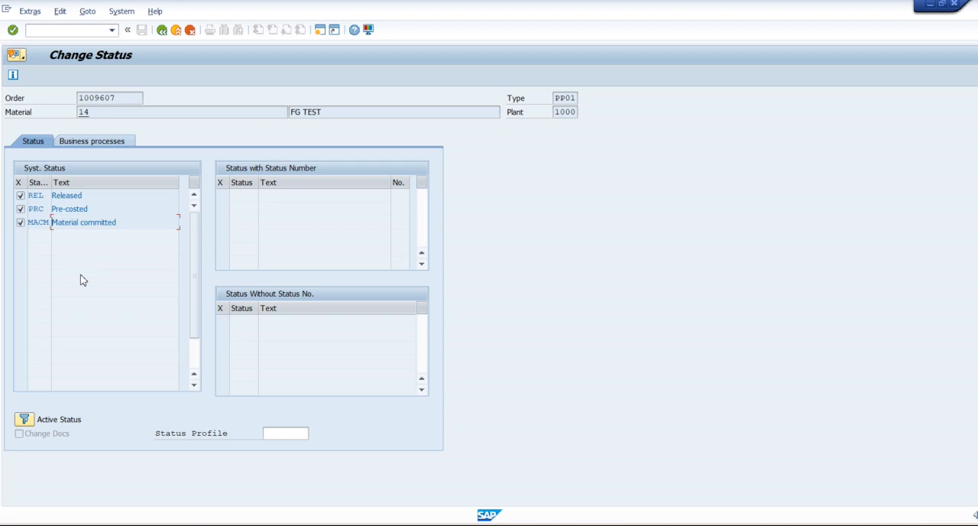
drag(119, 98, 79, 99)
key(ctrl+c)
click(79, 99)
click(86, 198)
click(161, 30)
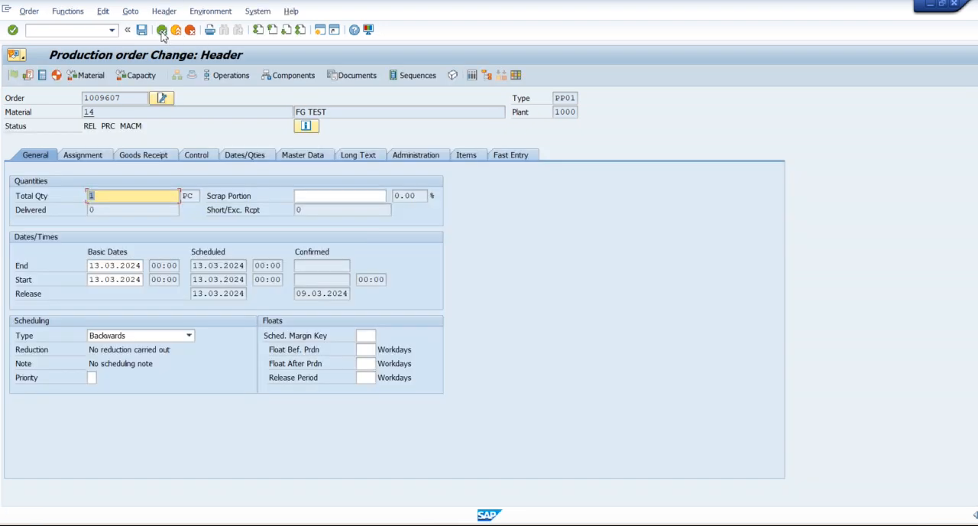
click(162, 31)
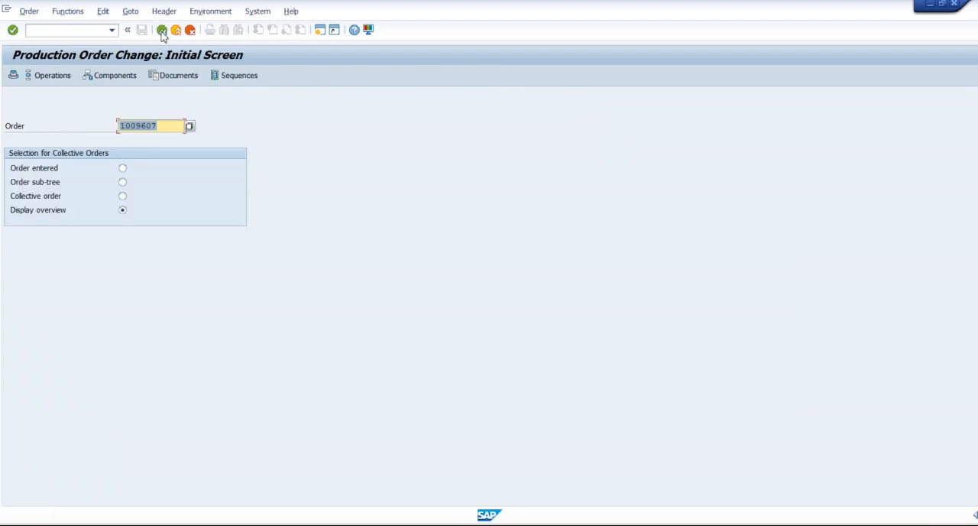
click(161, 31)
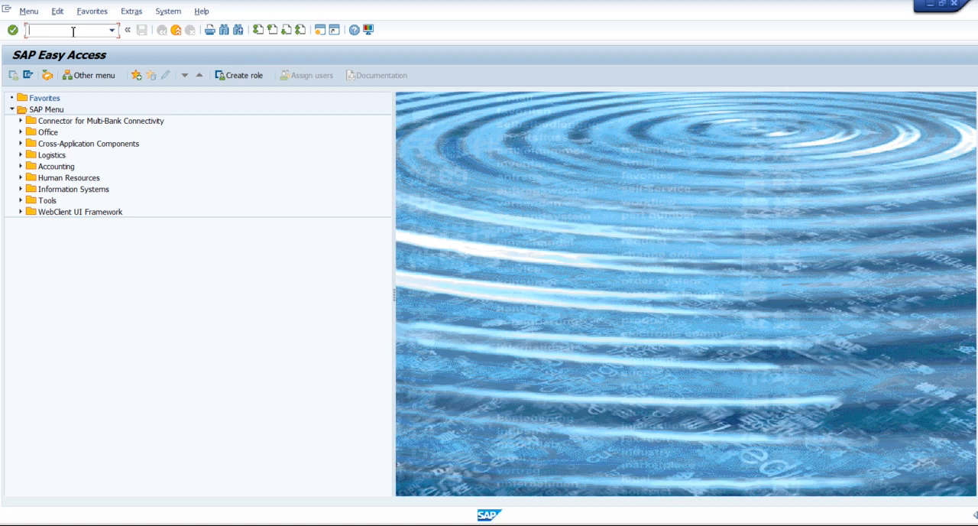
Step: Start transaction MIGO and load the copied production order's components as a goods issue for order
text(MIGO)
key(Return)
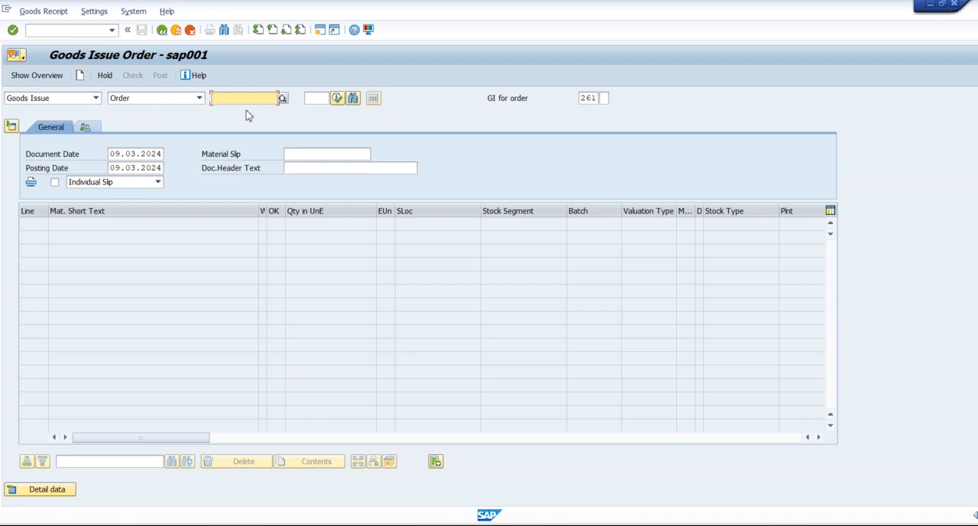
key(ctrl+v)
click(337, 98)
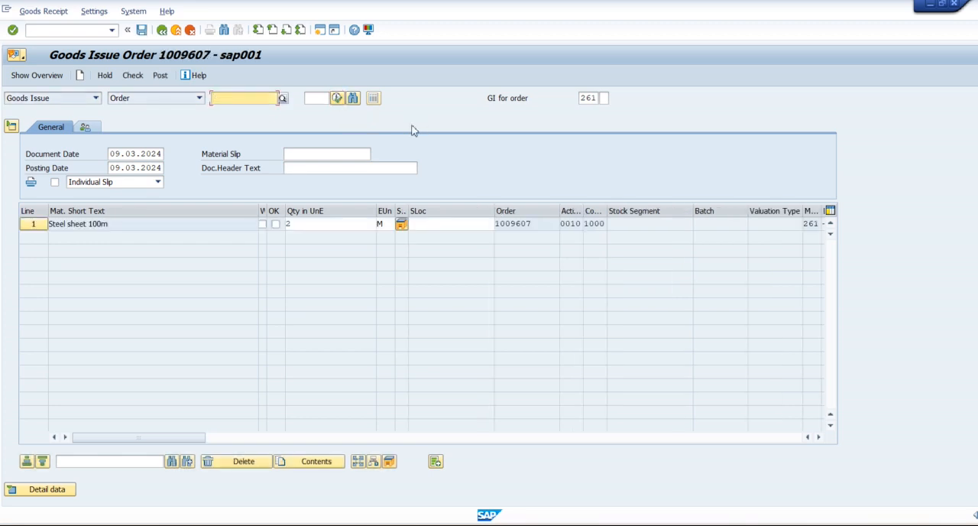
click(154, 211)
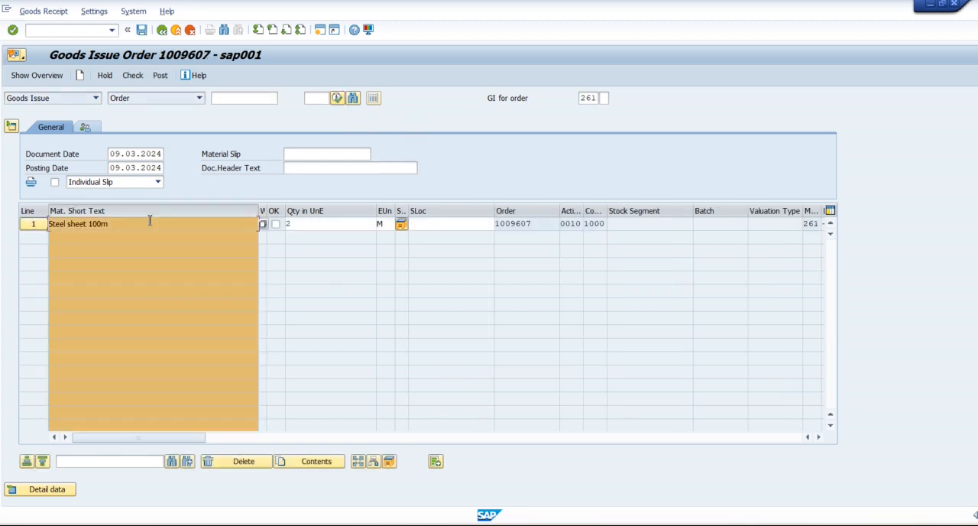
click(153, 211)
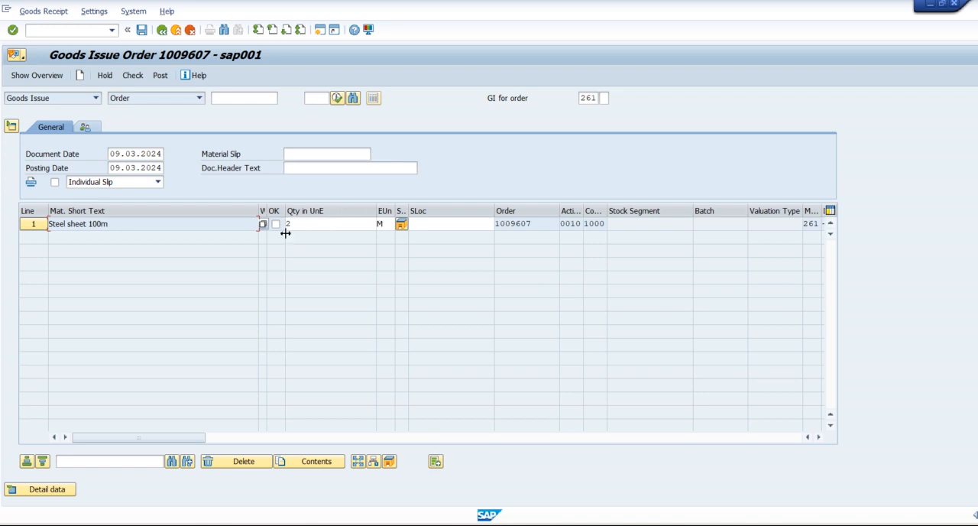
Step: Mark the Steel sheet 100m item as OK, open its detail data, and review the material and quantity details
click(276, 225)
click(44, 491)
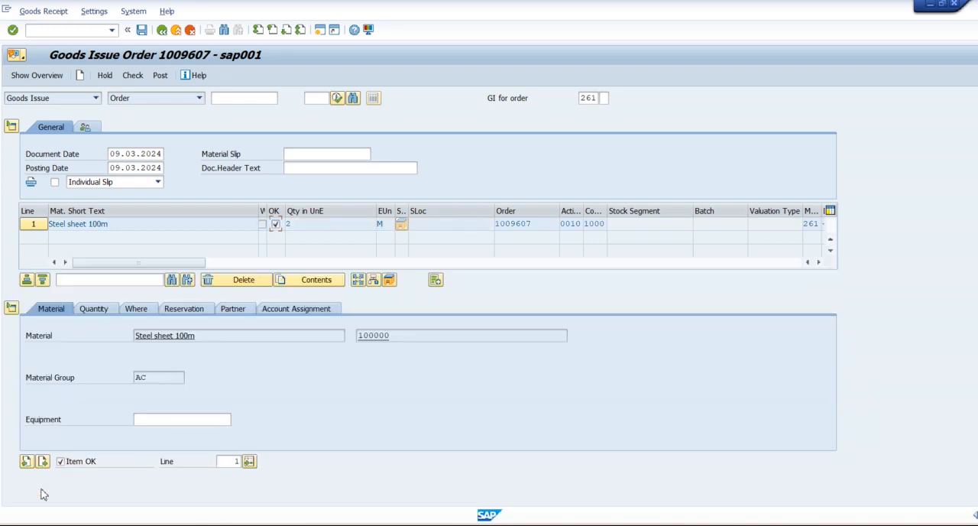
click(405, 337)
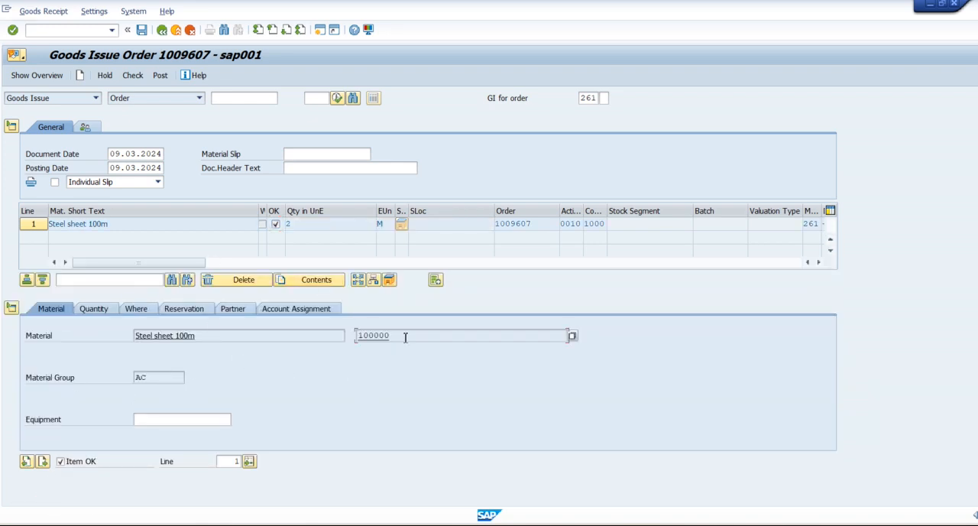
click(99, 312)
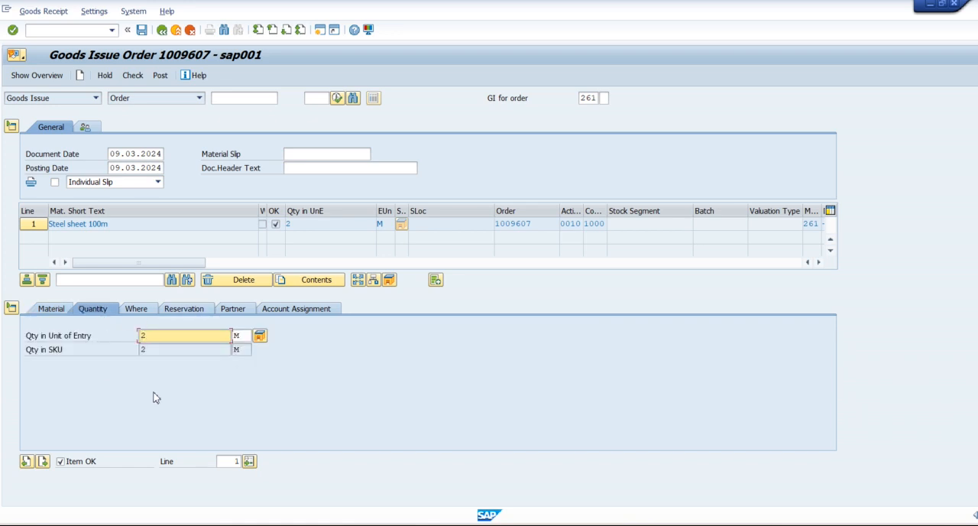
Step: Review the item's movement type and plant, reservation, partner and account assignment details
click(142, 311)
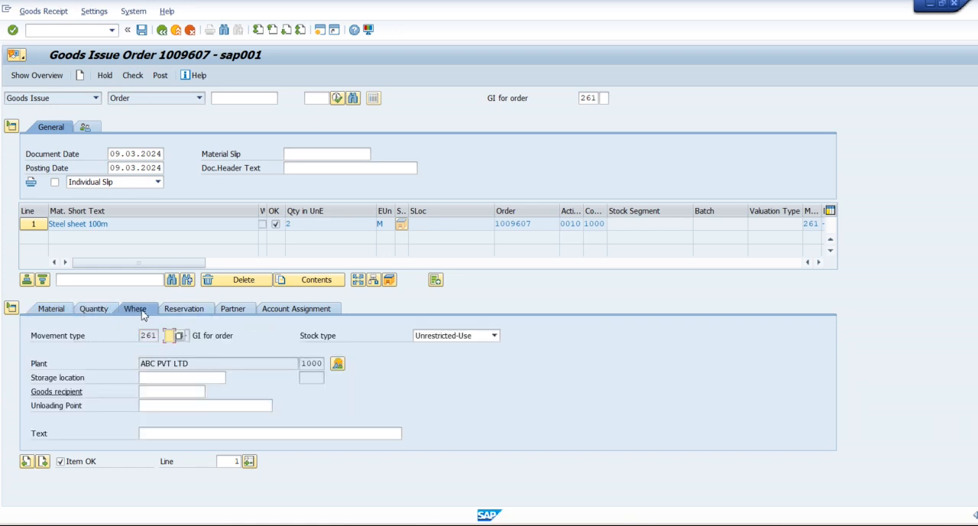
click(221, 363)
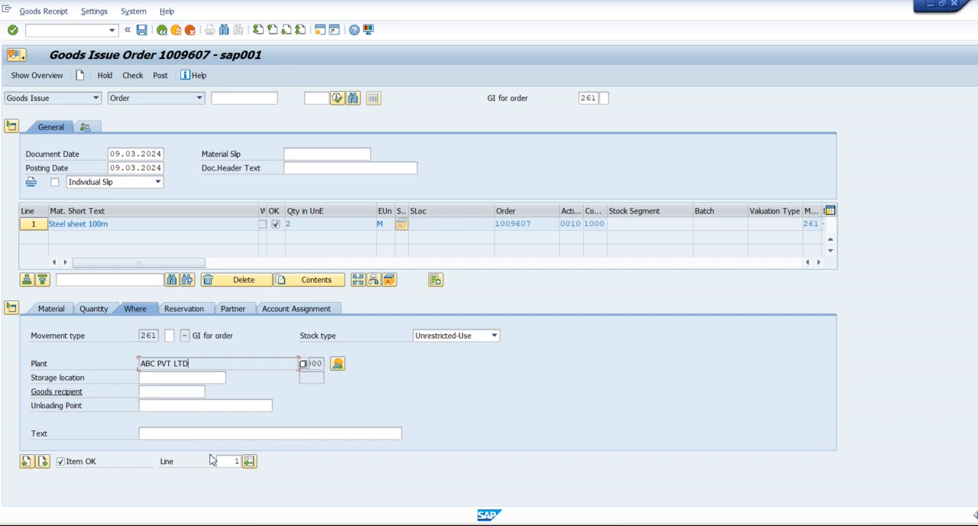
click(156, 335)
click(199, 310)
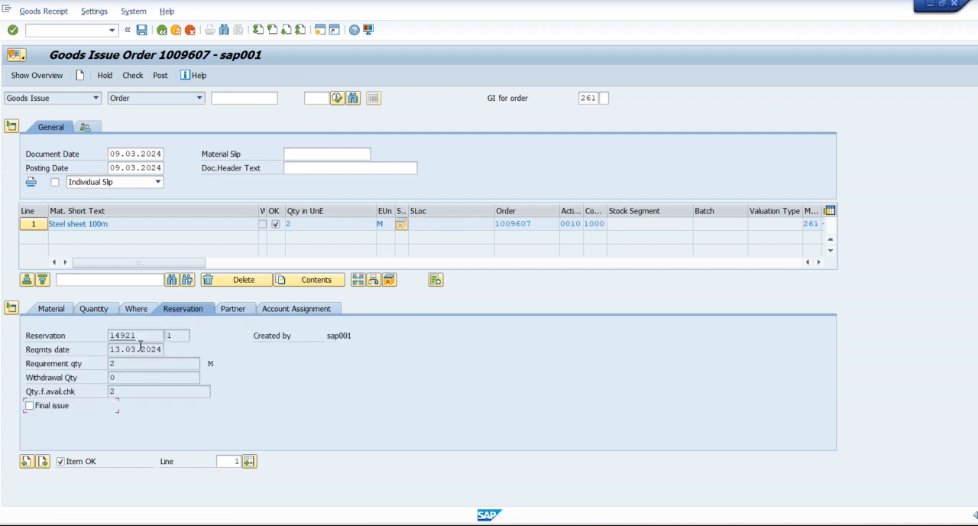
drag(140, 335, 108, 335)
click(109, 336)
click(237, 312)
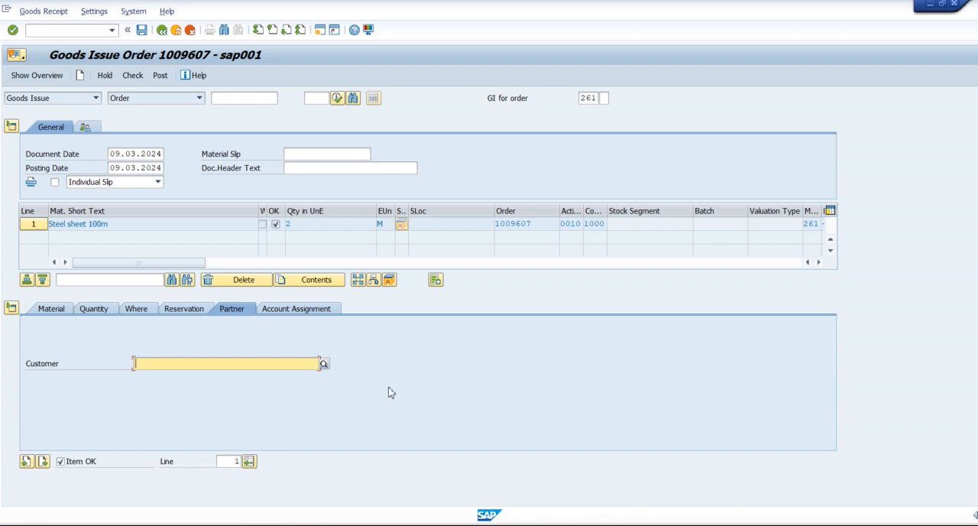
click(297, 309)
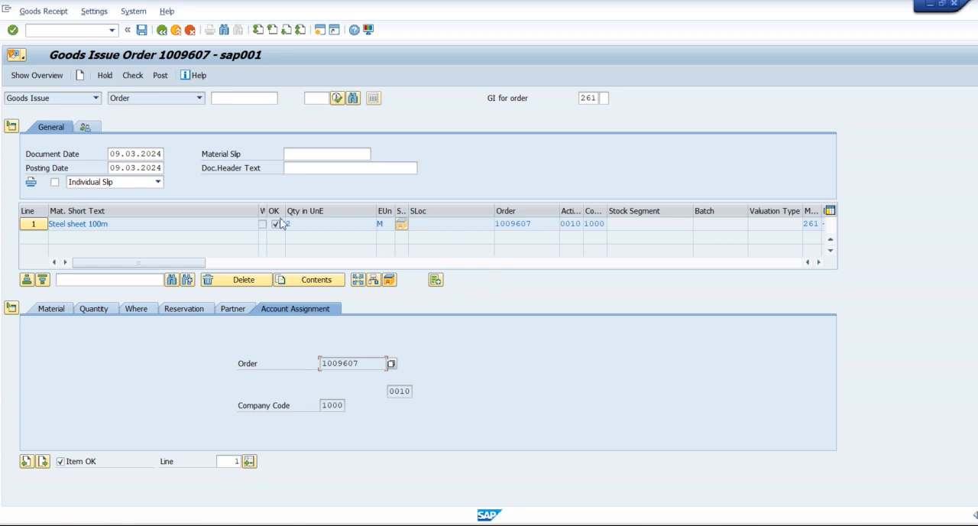
Step: Return to the item's material details, start transaction MMBE in a separate session, and display the stock overview for material 100000
click(52, 311)
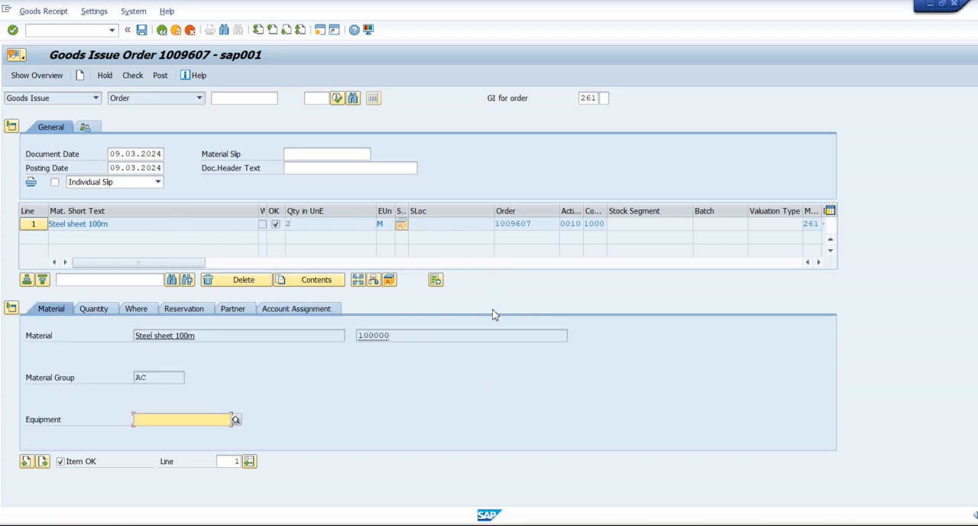
click(408, 336)
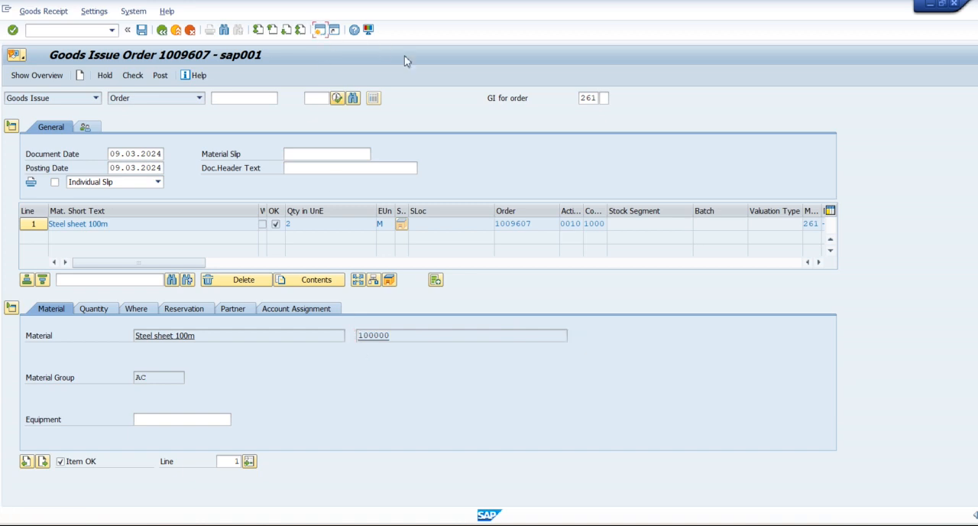
text(MMBE)
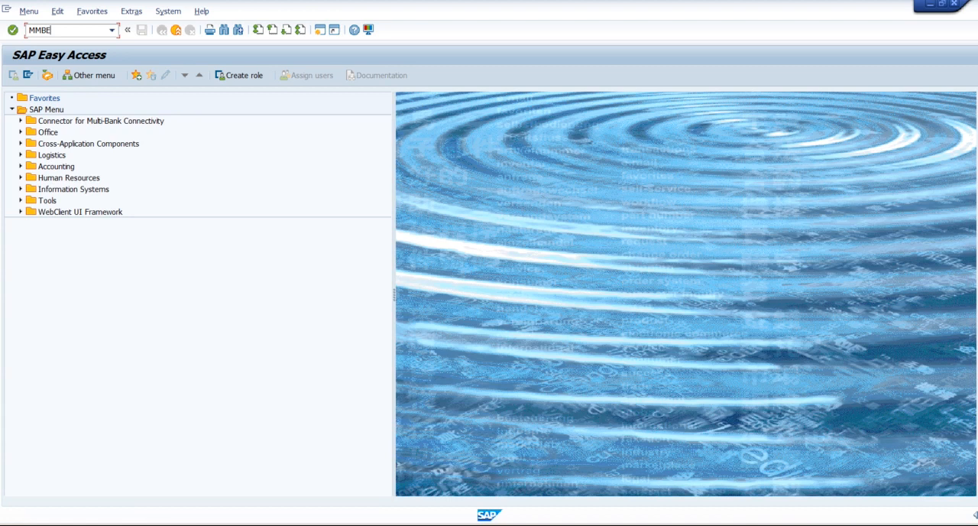
key(Return)
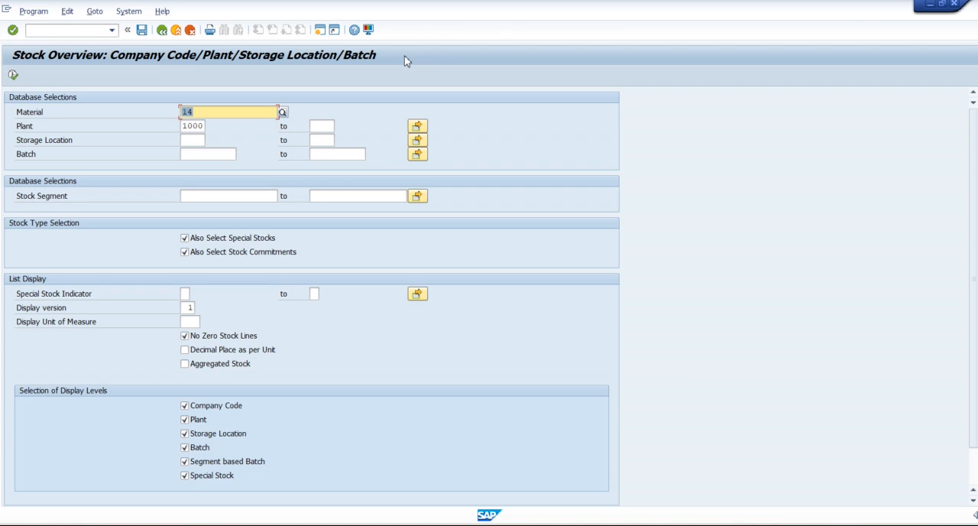
text(100000)
click(13, 74)
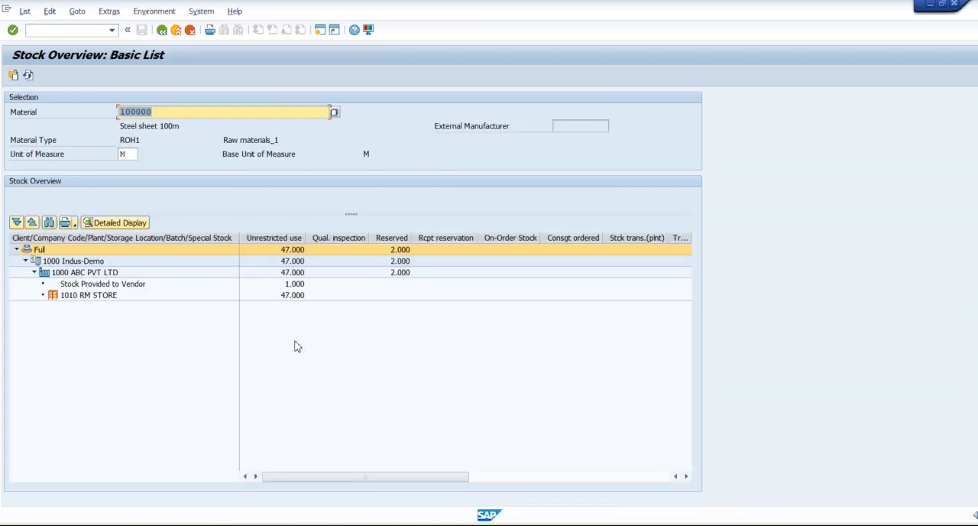
Step: Examine the unrestricted-use stock of material 100000 at plant 1000 and in the RM STORE storage location
click(290, 240)
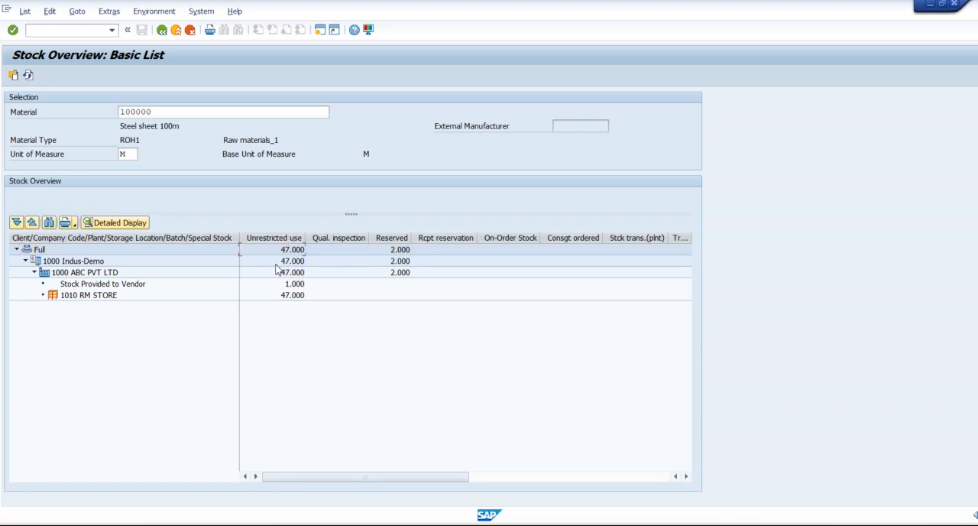
click(283, 273)
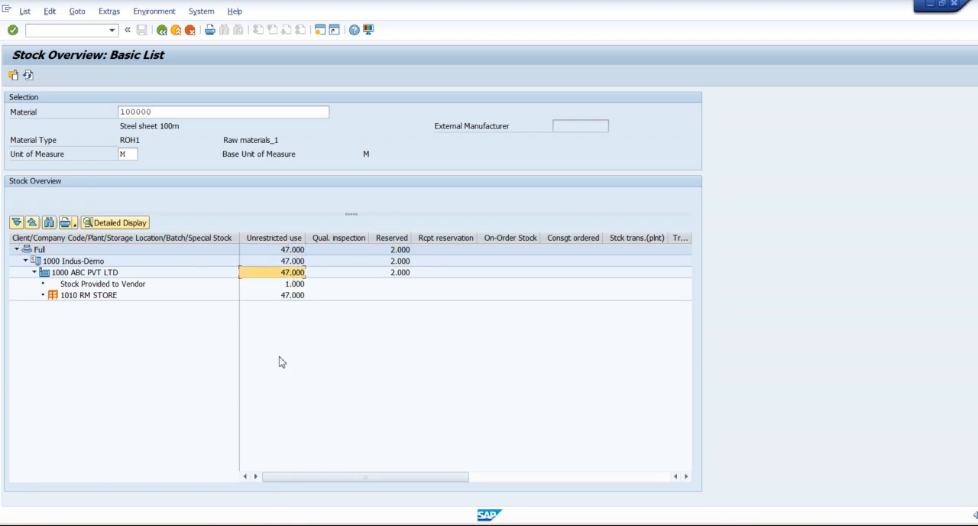
click(102, 300)
click(288, 302)
click(102, 300)
click(302, 301)
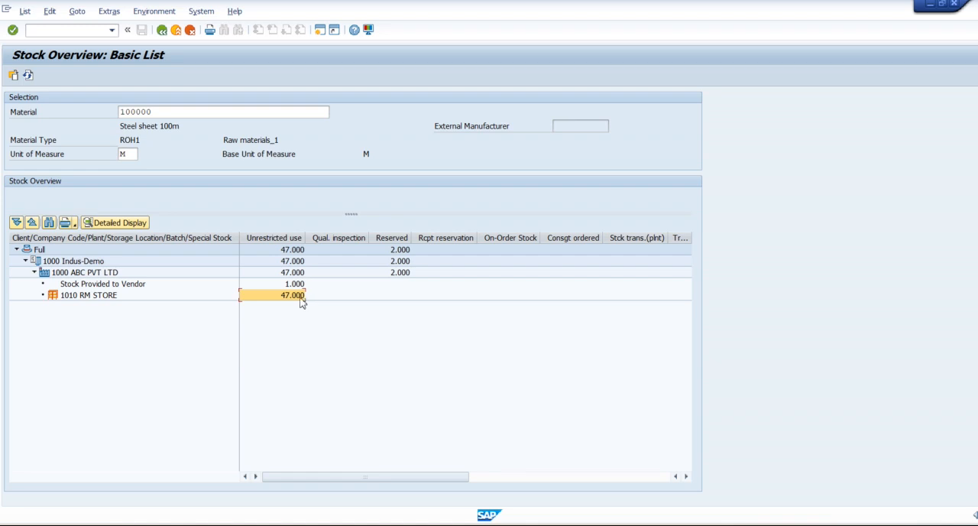
Step: Return to the goods issue, check the document entries, and close the message log
key(F3)
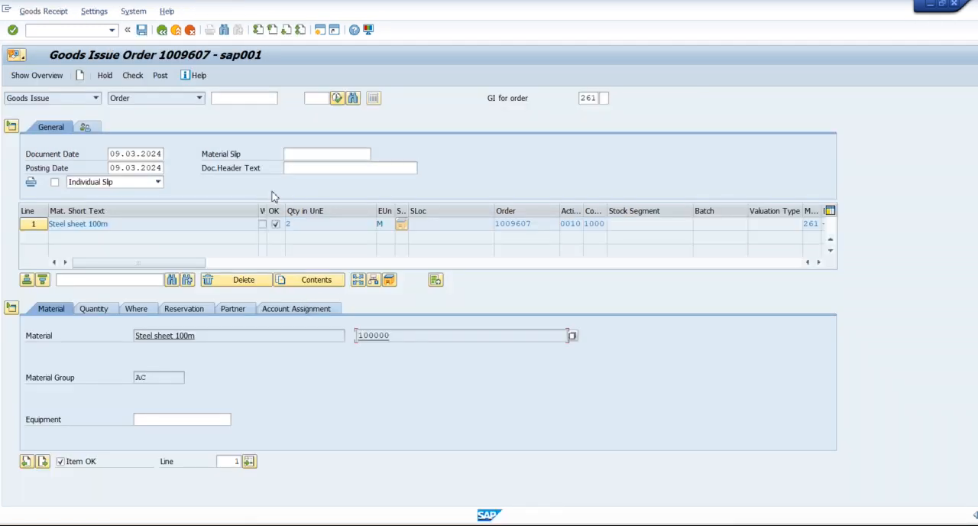
click(133, 76)
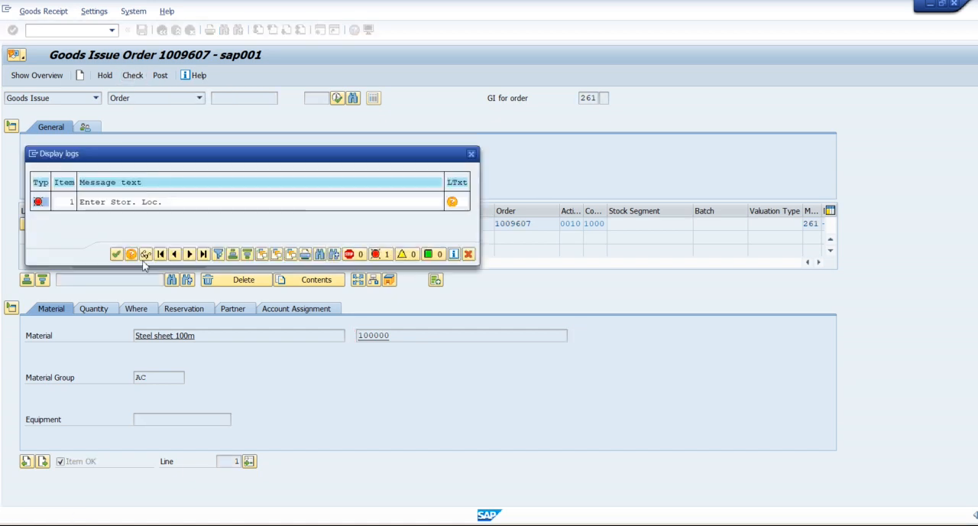
click(117, 254)
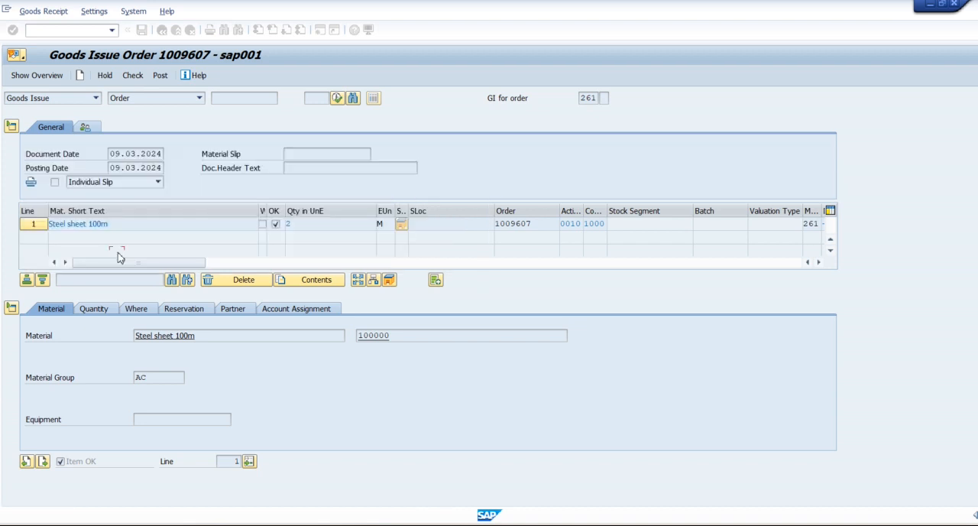
Step: Close the item details, look up the storage location holding the steel sheet stock, and set the item's storage location to 1010
click(10, 308)
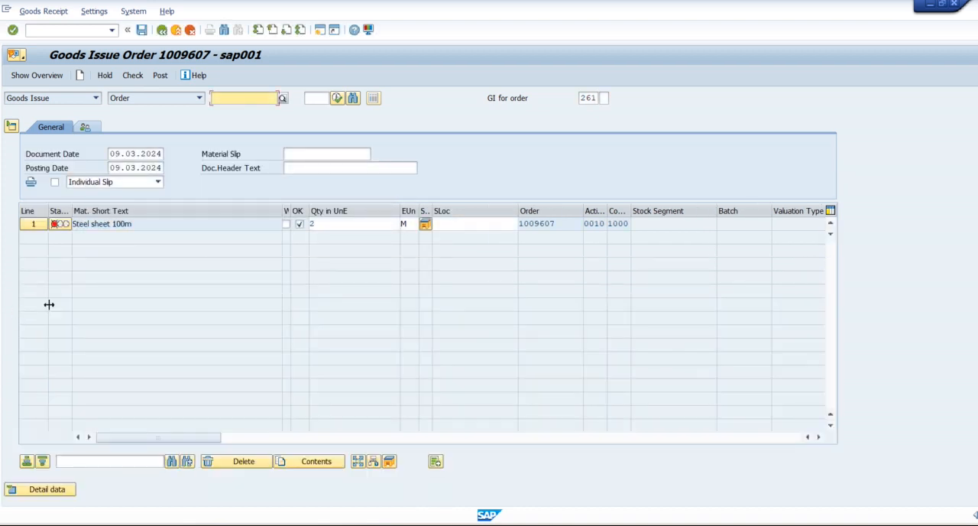
click(455, 223)
key(F4)
click(97, 297)
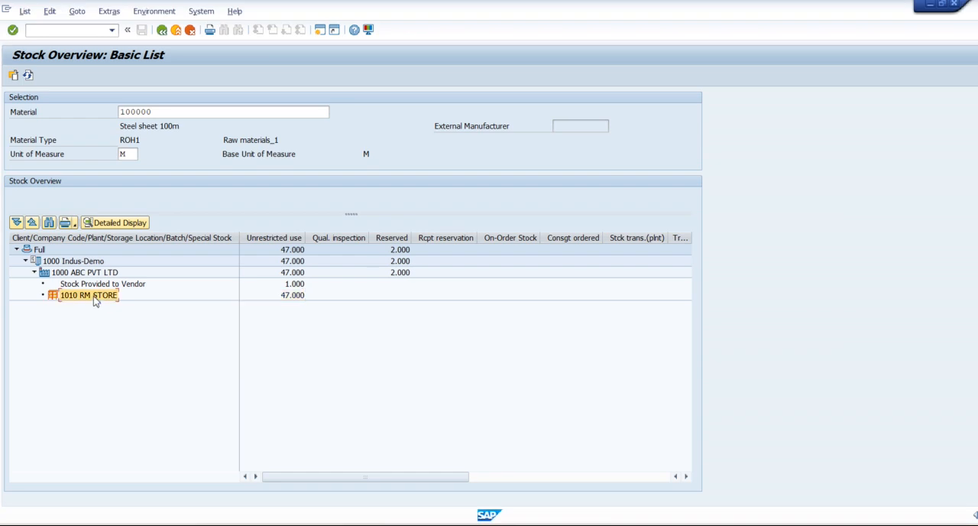
key(F3)
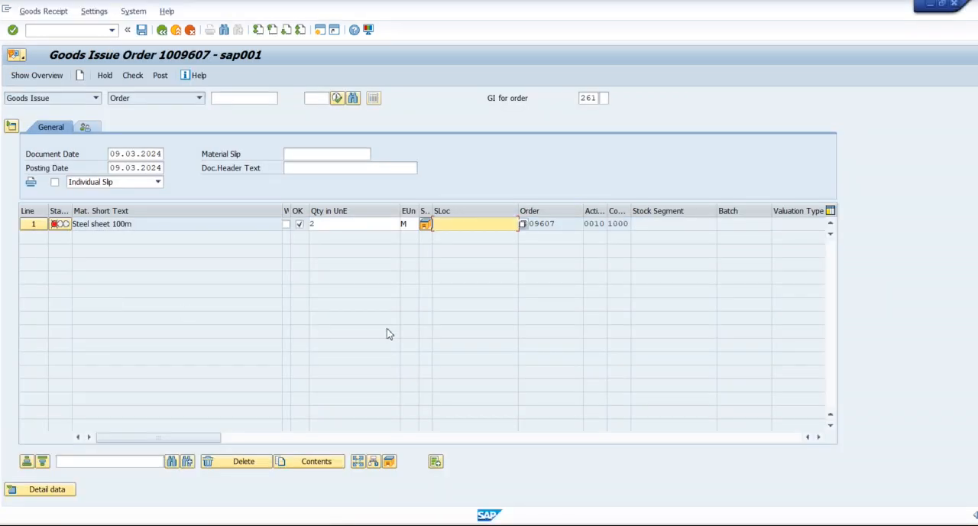
text(1010)
key(Return)
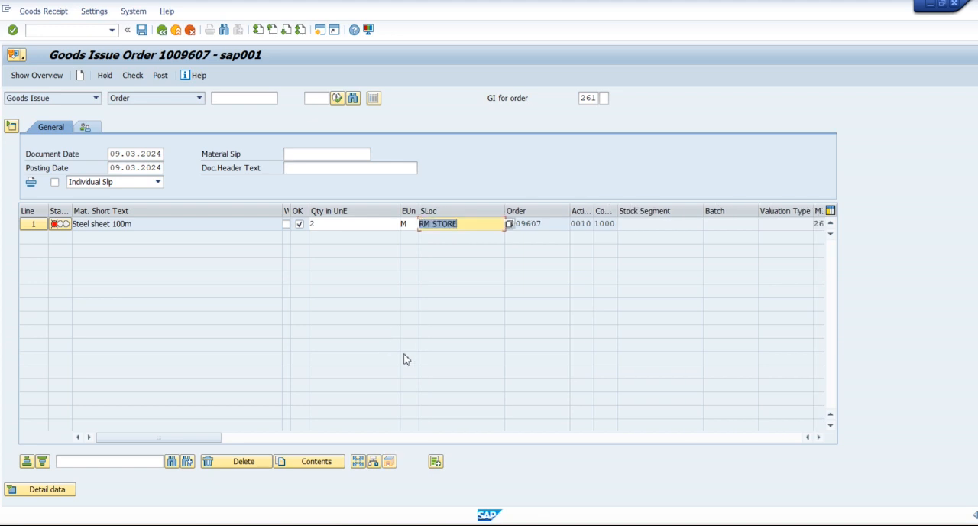
Step: Recheck the goods issue document with its storage location and post it
click(139, 80)
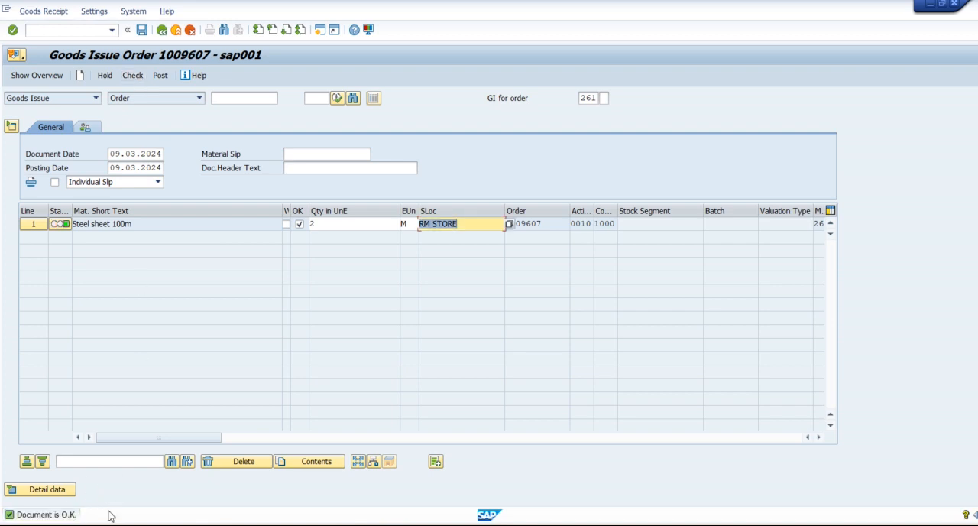
click(162, 77)
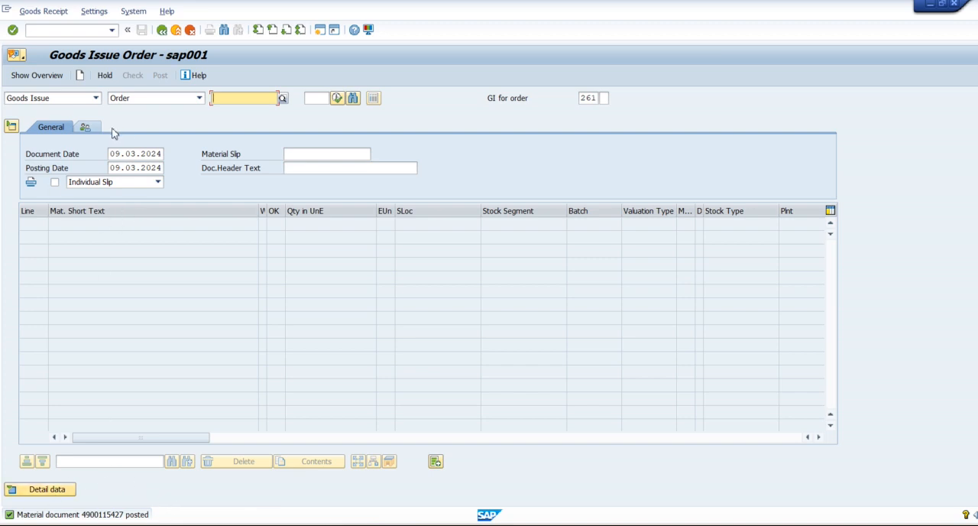
Step: Switch MIGO to displaying a material document and load the one just posted
click(95, 98)
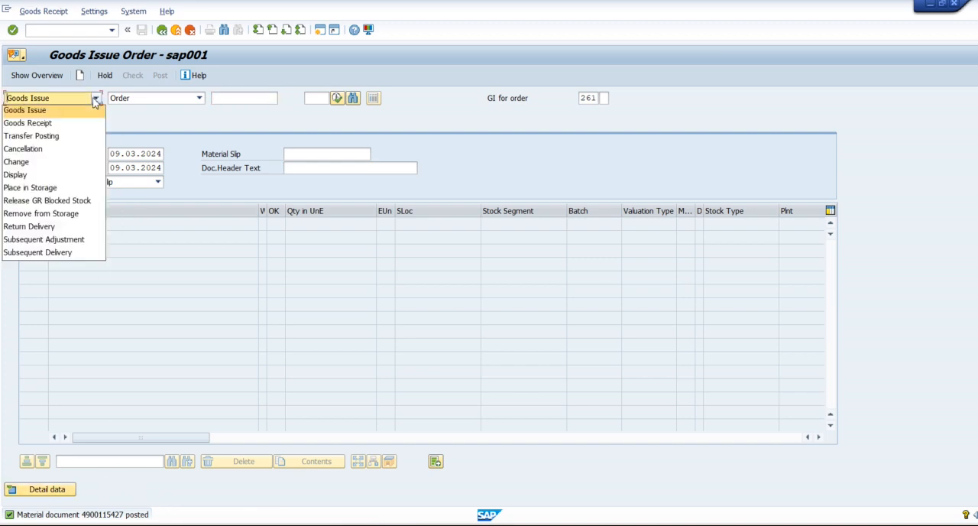
click(64, 175)
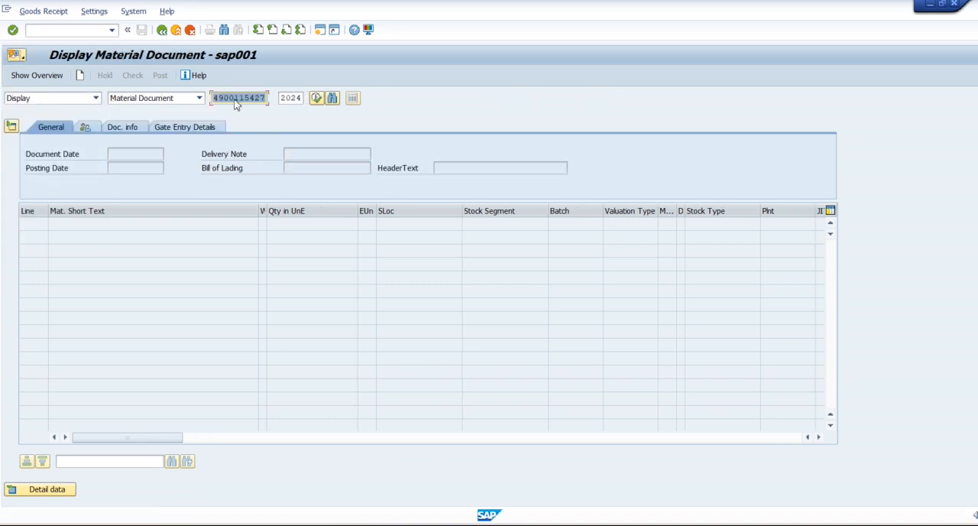
click(316, 98)
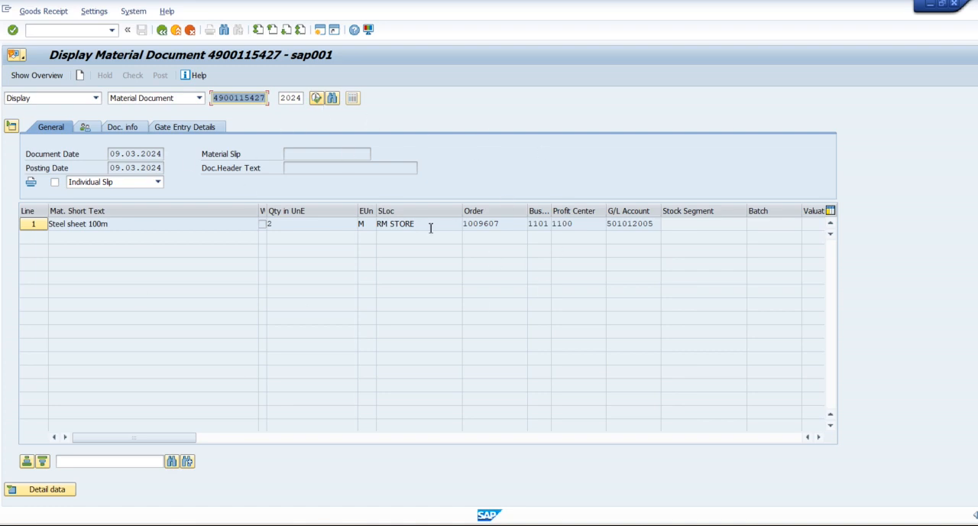
Step: Switch to the stock overview of material 100000, refresh it, and examine the RM STORE unrestricted-use stock
key(alt+Tab)
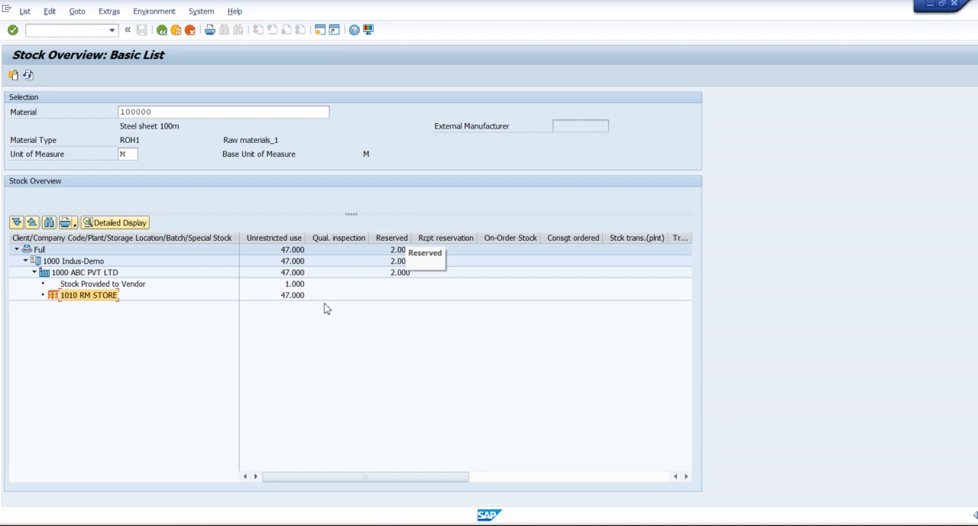
click(29, 76)
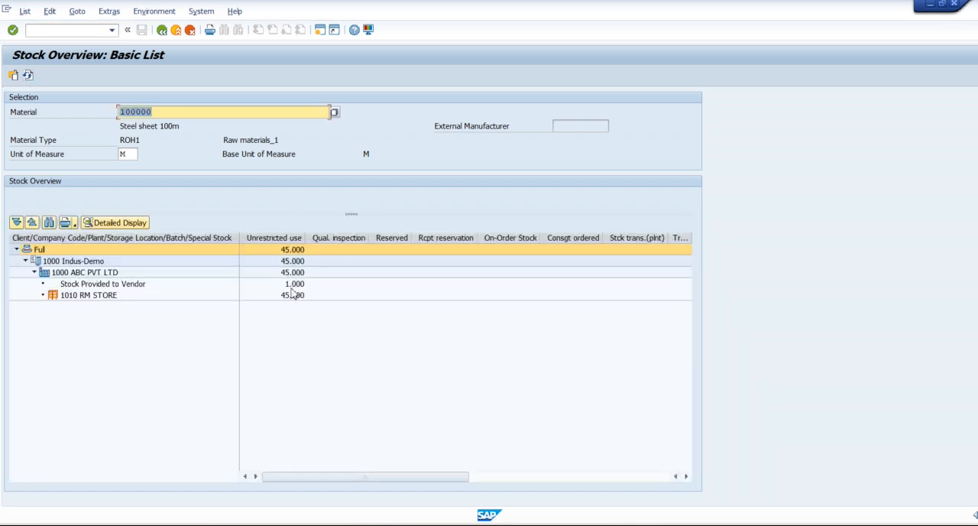
click(292, 298)
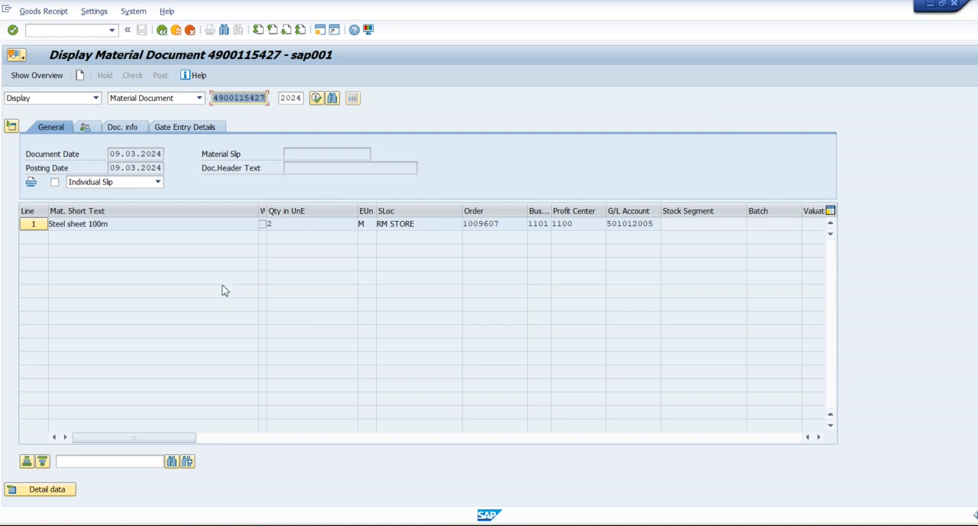
Step: Open the accounting document linked to the posted material document, review its line items, and return to the document list
click(122, 130)
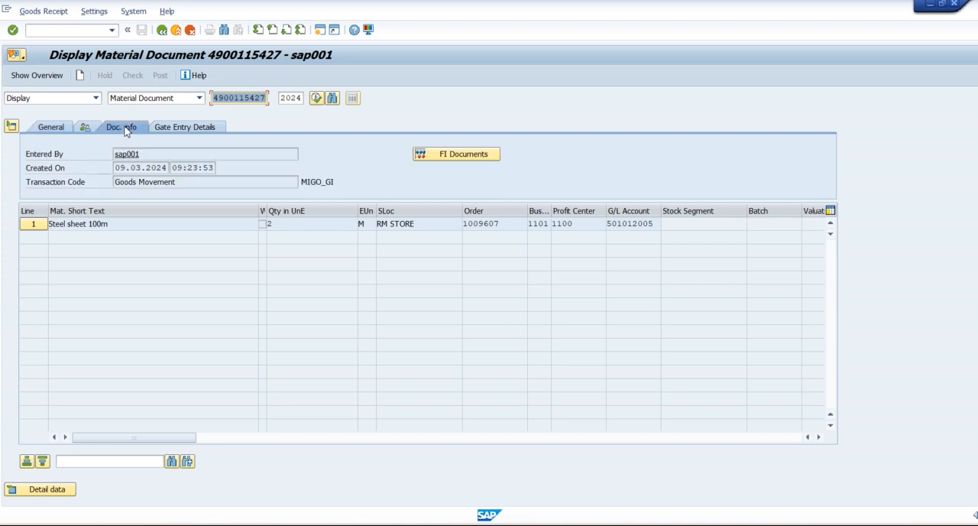
click(459, 156)
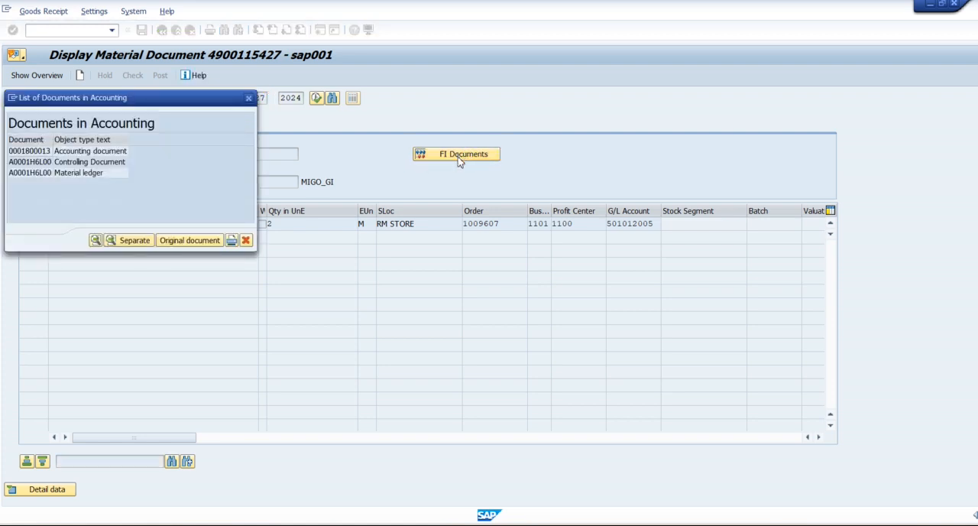
click(88, 152)
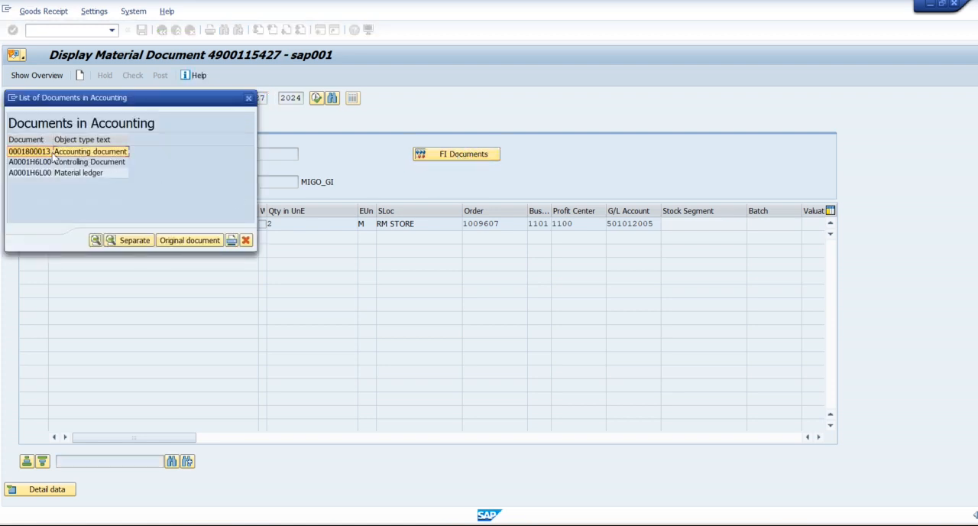
double_click(90, 152)
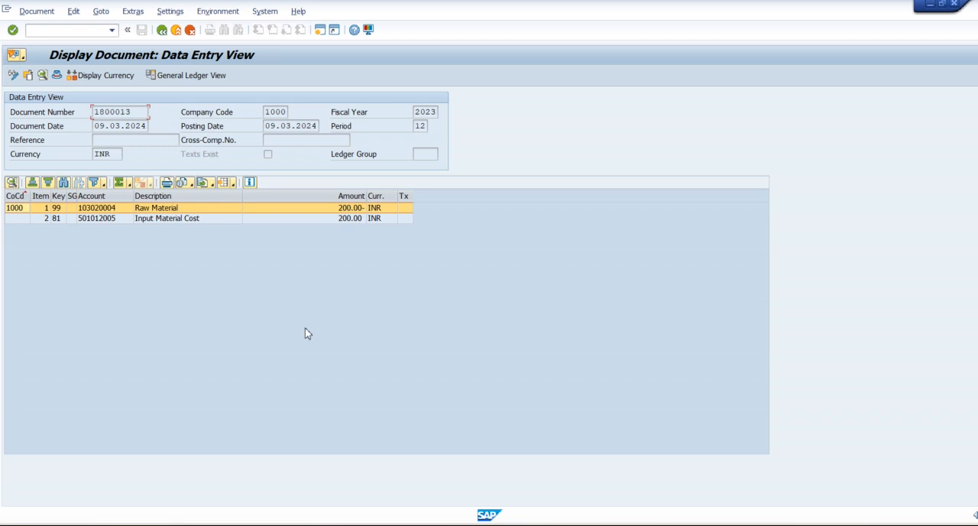
click(162, 30)
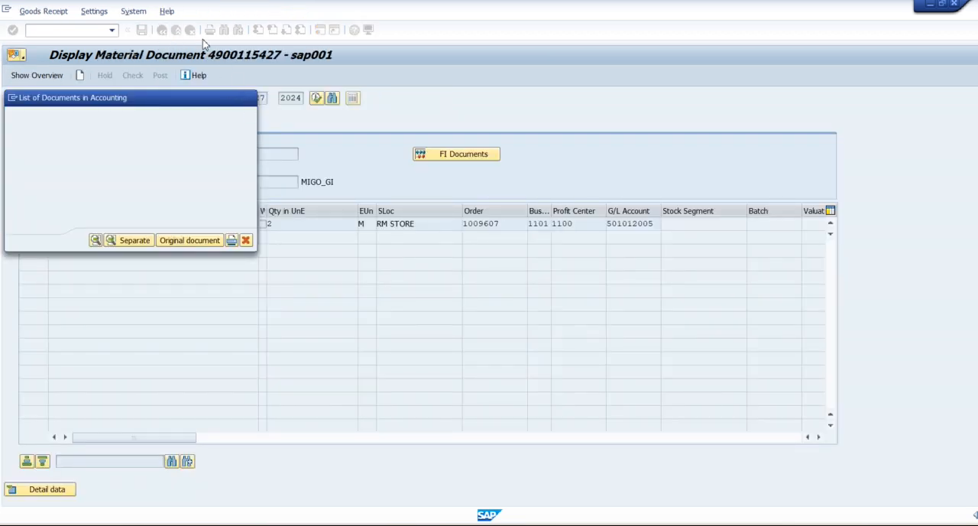
Step: Exit the material document, open the production order in transaction CO02, and display its system status details
click(177, 31)
text(co02)
key(Return)
key(Return)
click(306, 127)
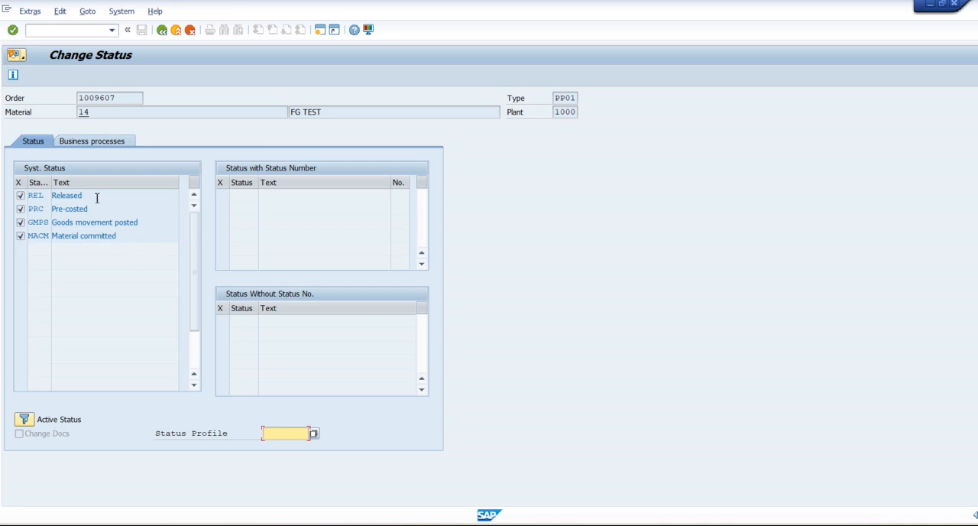
Step: Examine the order's Released, Pre-costed and Goods movement posted system statuses
click(97, 198)
click(98, 213)
drag(147, 223, 51, 228)
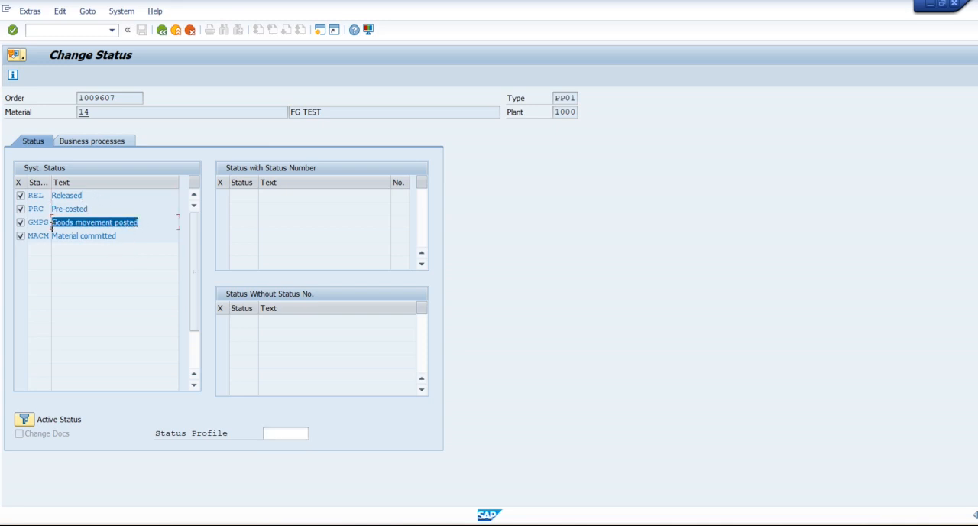
click(49, 225)
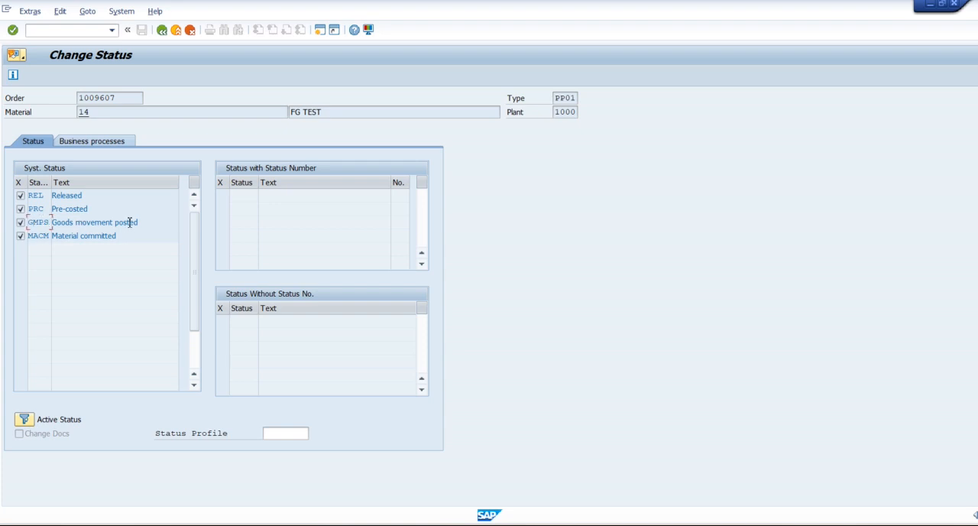
drag(151, 225, 52, 227)
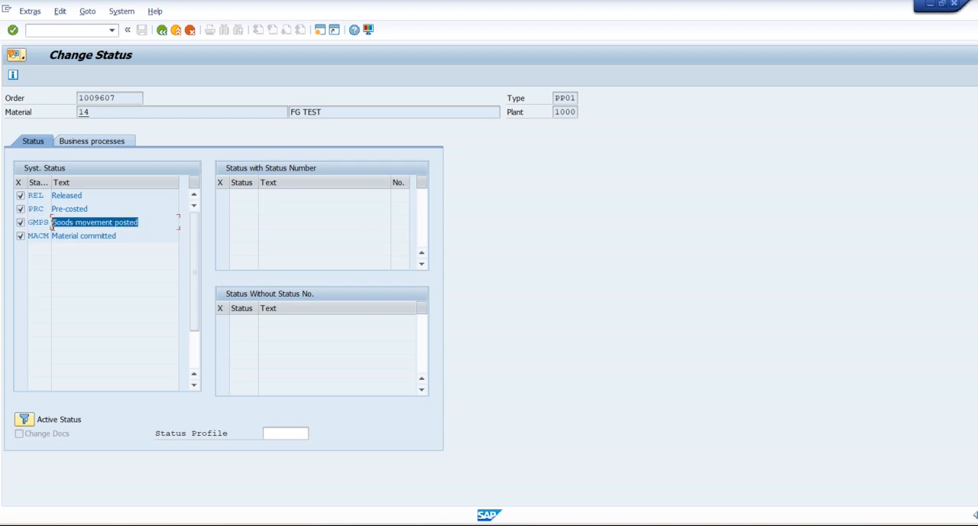